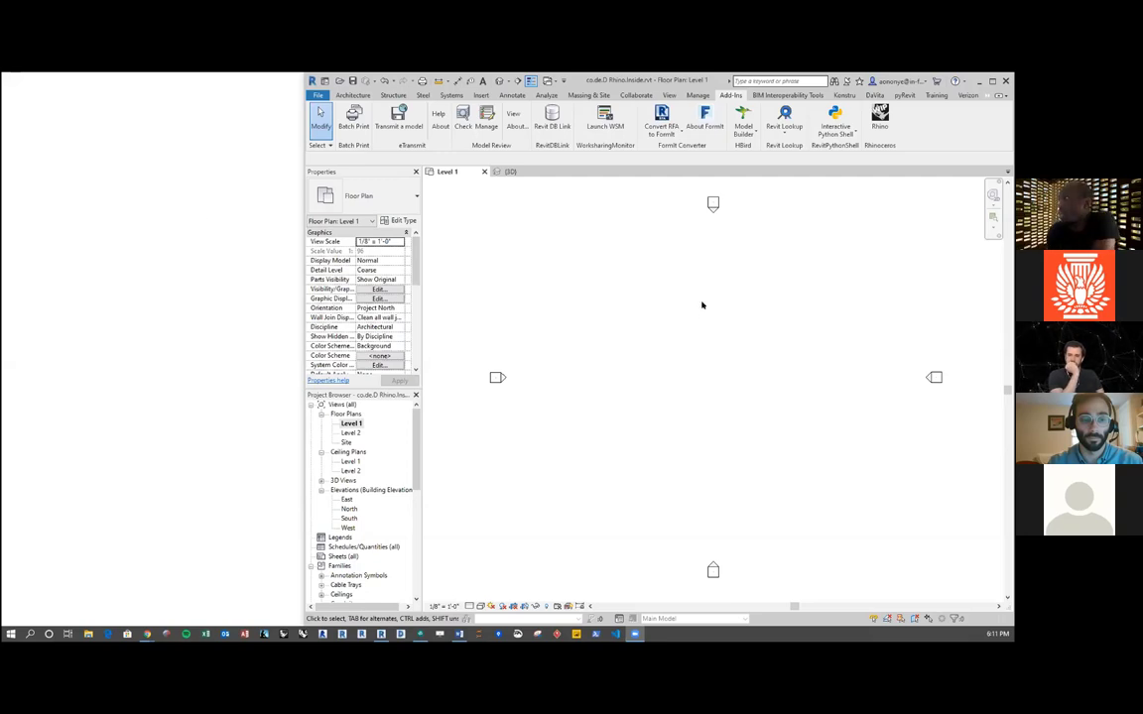
Step: Load Rhino.Inside from the Add-Ins tab so the Rhinoceros toolset appears
{"action": "left_click", "coordinate": [353, 95]}
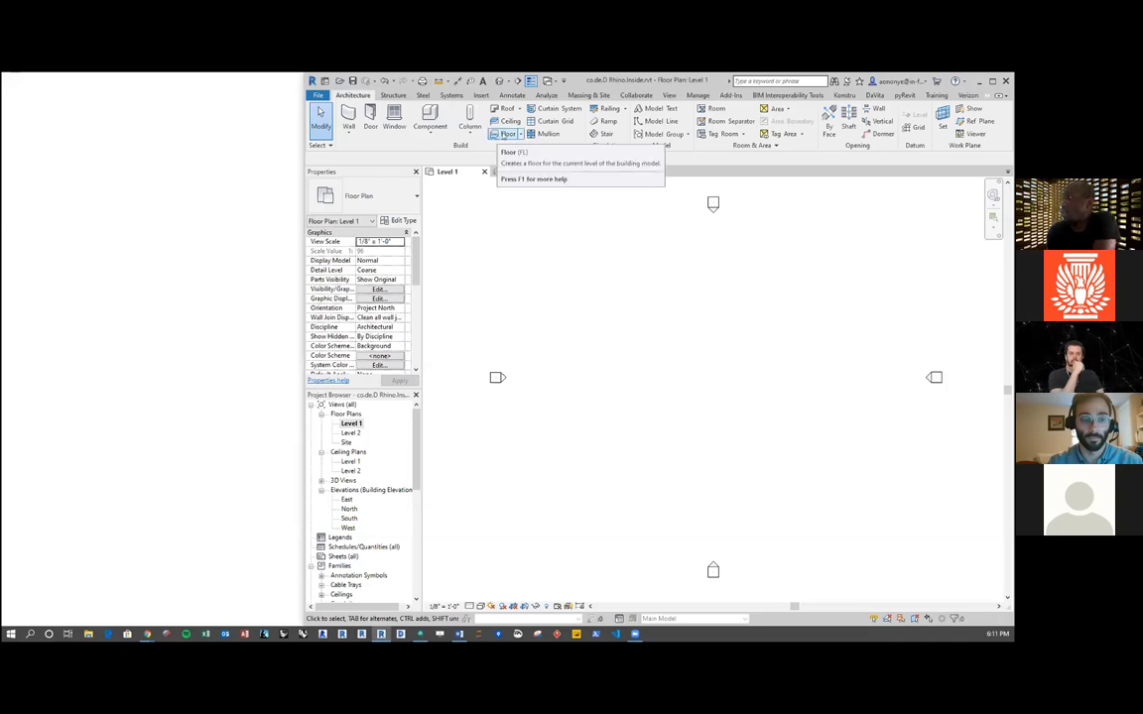
{"action": "left_click", "coordinate": [728, 95]}
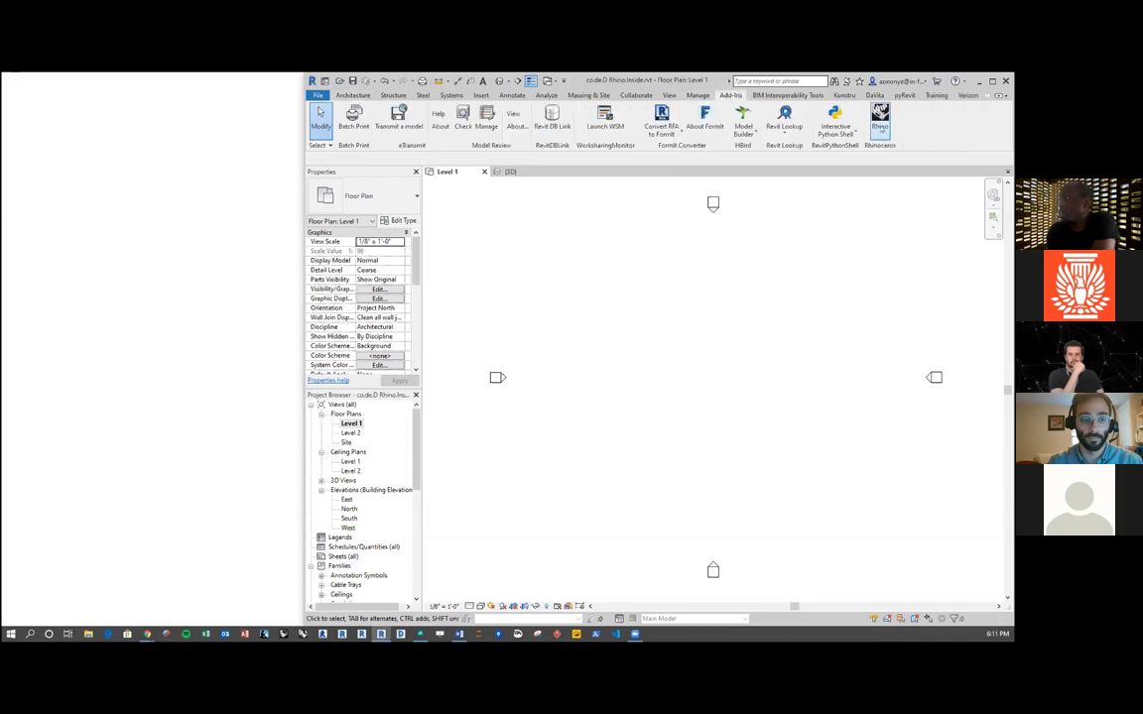
{"action": "left_click", "coordinate": [880, 129]}
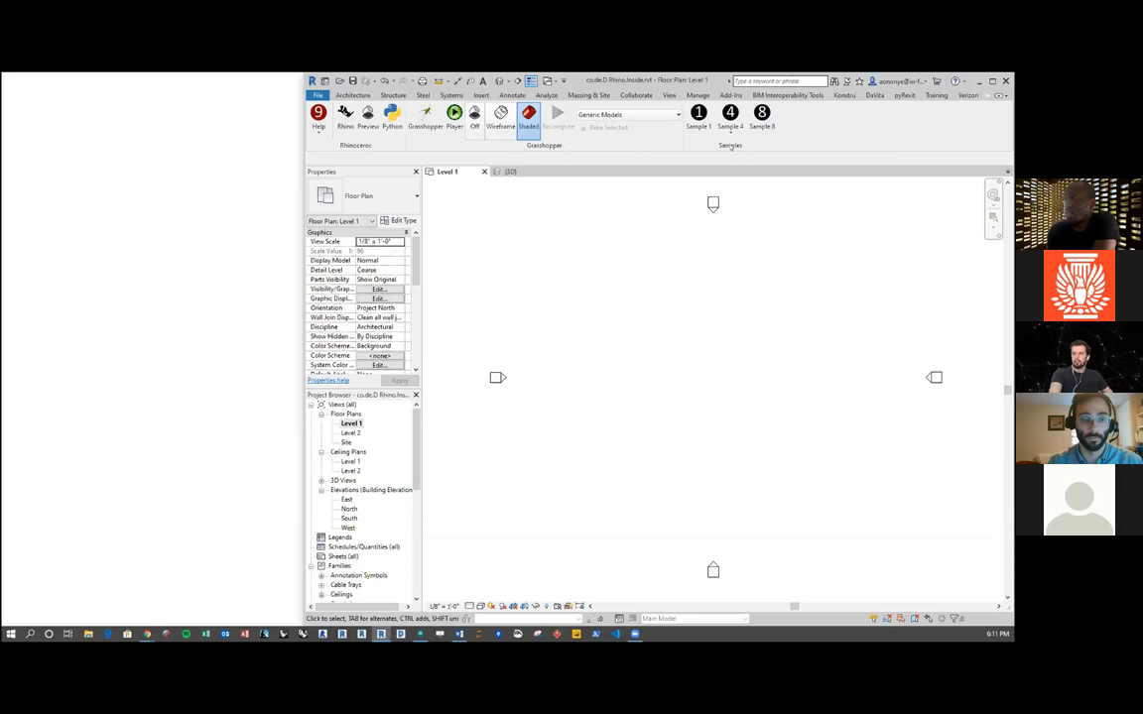
Step: Check the Rhino.Inside Help resources, then launch the Grasshopper editor
{"action": "left_click", "coordinate": [318, 123]}
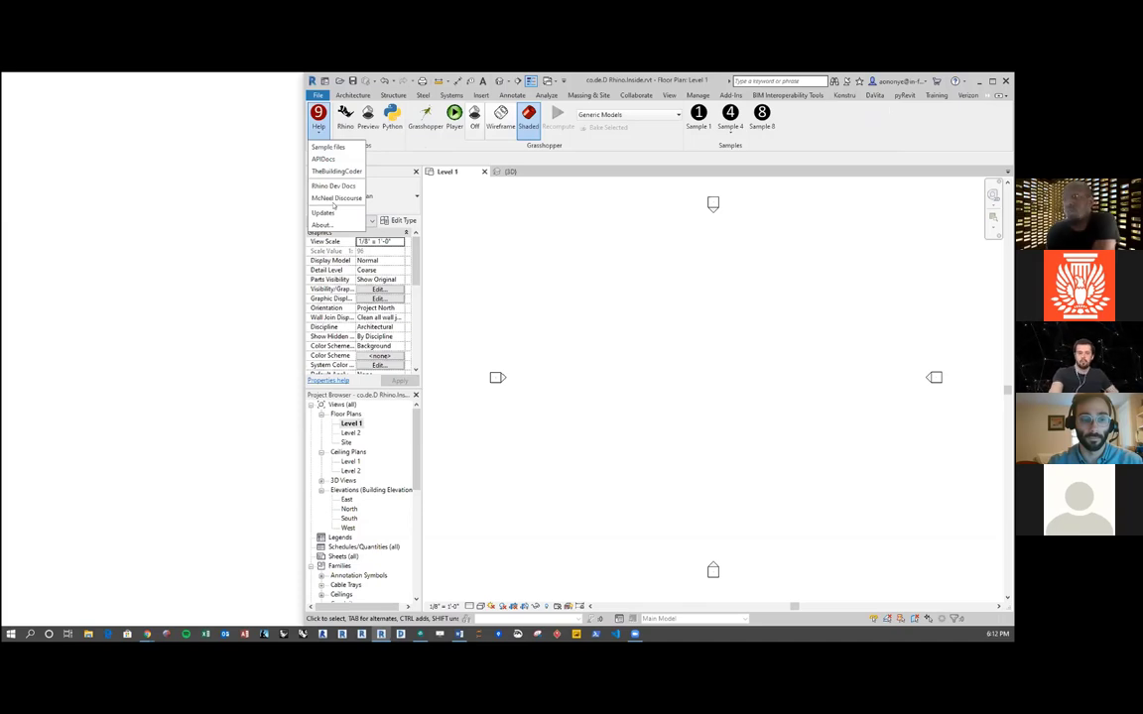
{"action": "left_click", "coordinate": [396, 161]}
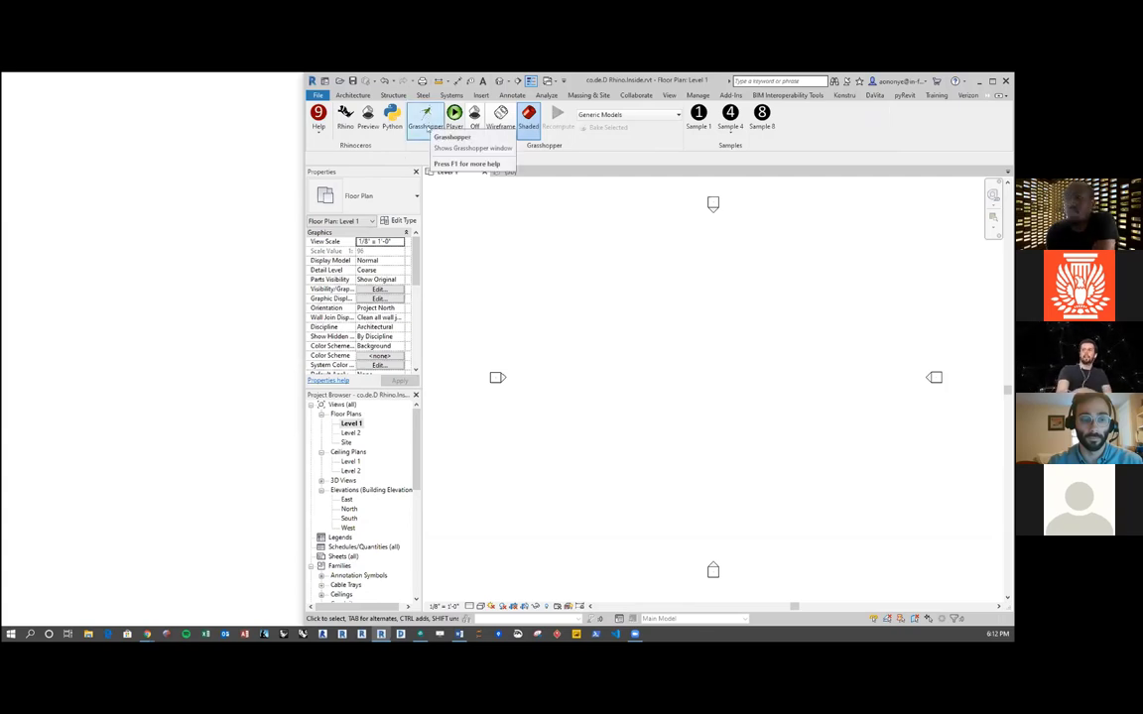
{"action": "left_click", "coordinate": [427, 123]}
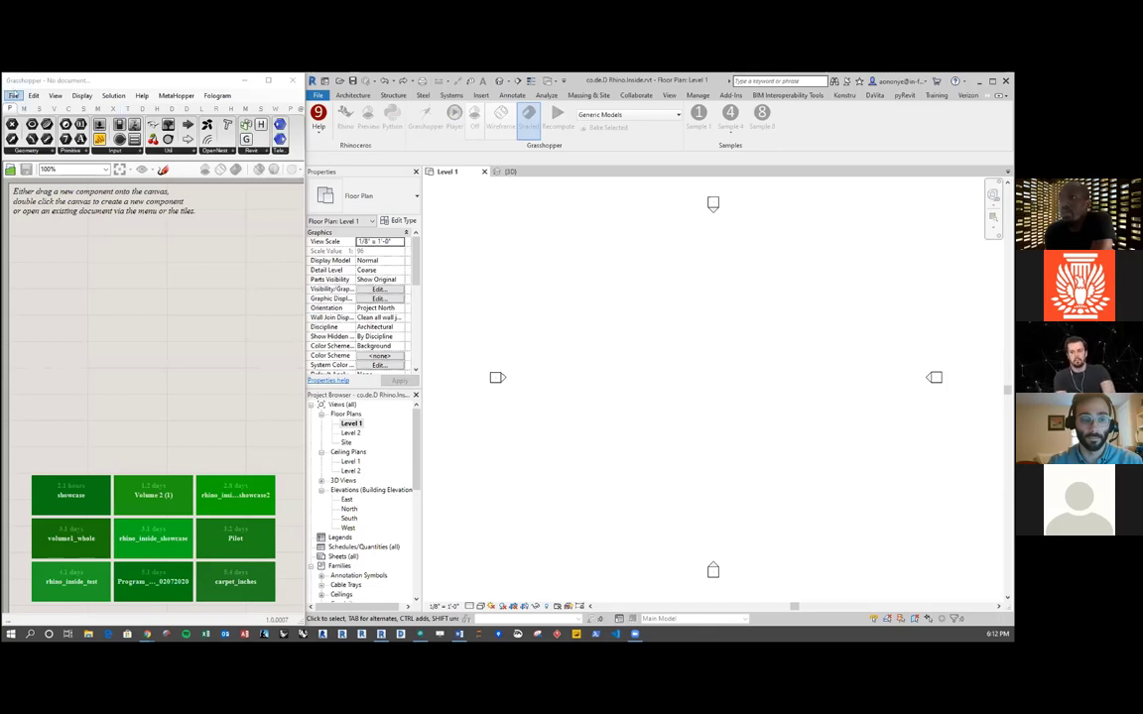
Step: Load the showcase definition, view its generated wall in Revit's 3D view, and show Rhino WIP
{"action": "left_click", "coordinate": [73, 490]}
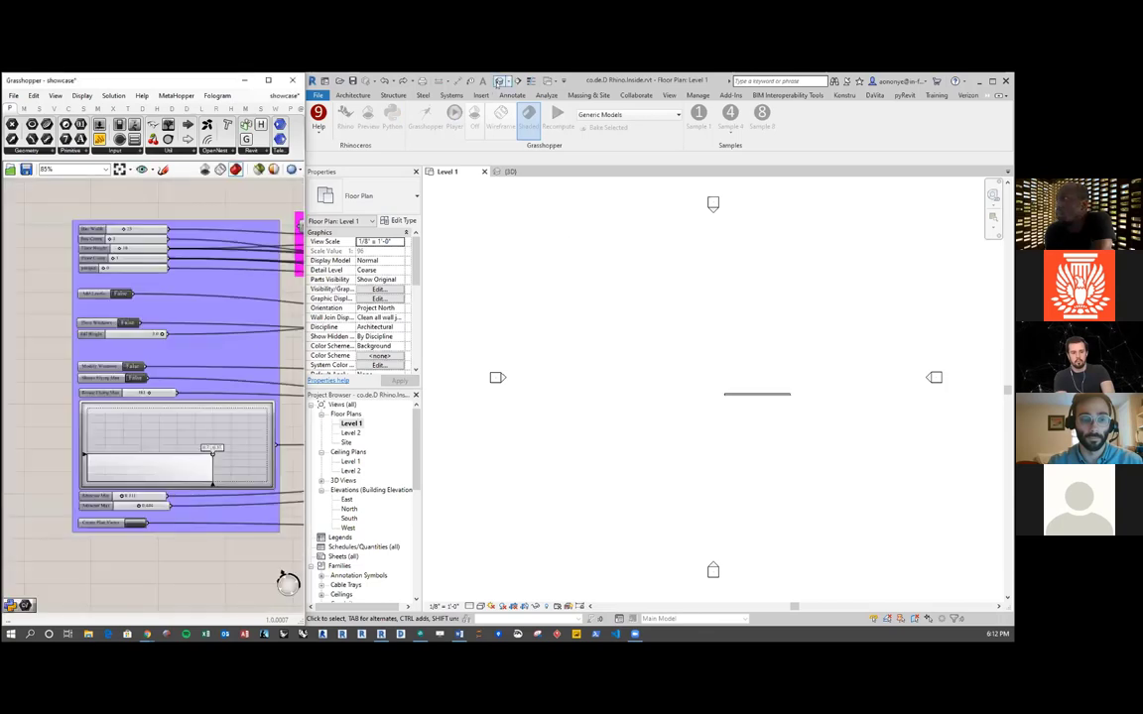
{"action": "left_click", "coordinate": [501, 82]}
{"action": "scroll", "coordinate": [722, 458], "scroll_direction": "up", "scroll_amount": 3}
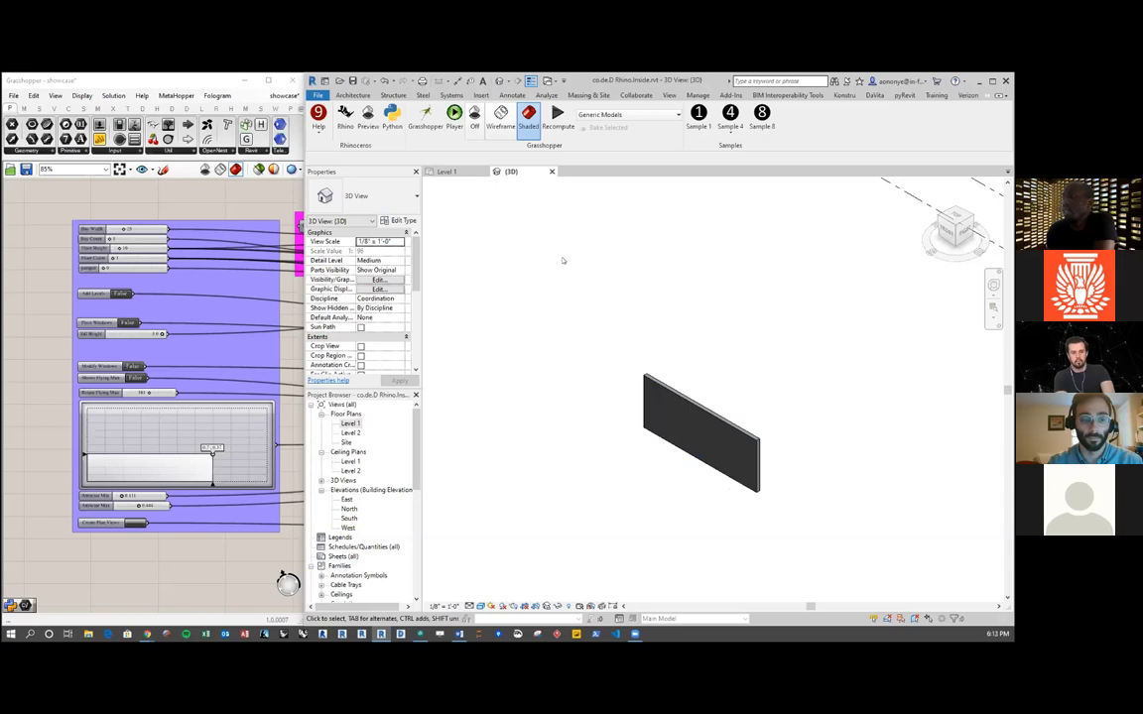
{"action": "left_click", "coordinate": [345, 119]}
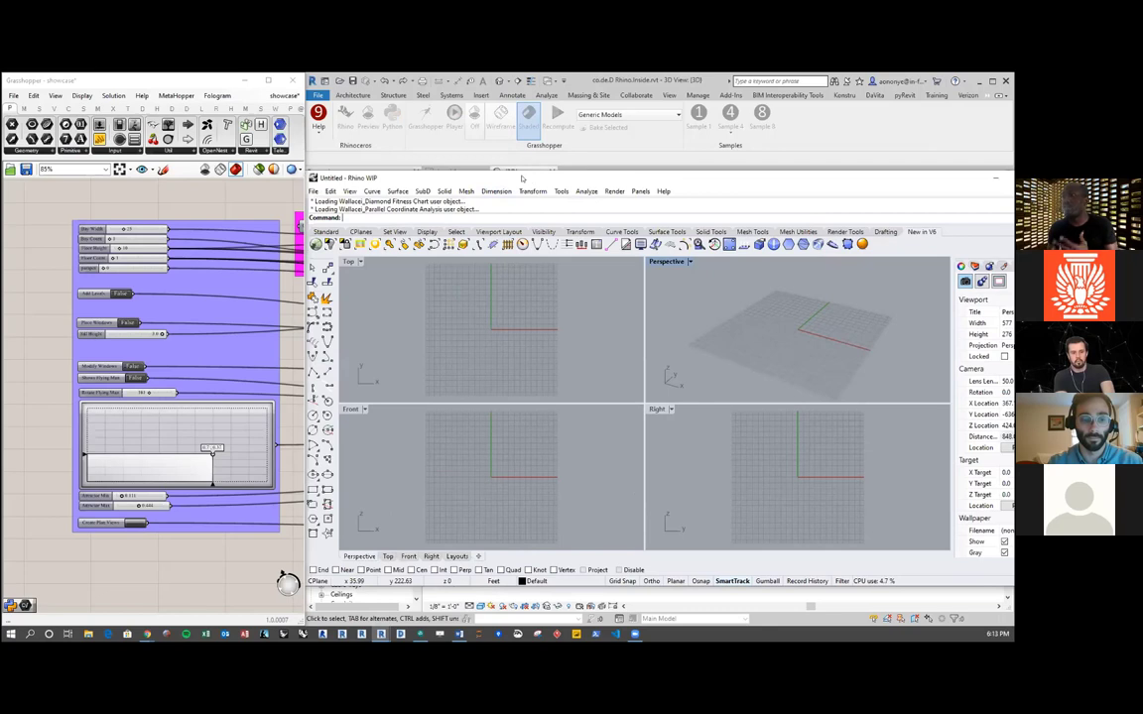
Step: Shift the Rhino window slightly left and bring it back to the front
{"action": "left_click_drag", "start_coordinate": [531, 178], "coordinate": [522, 179]}
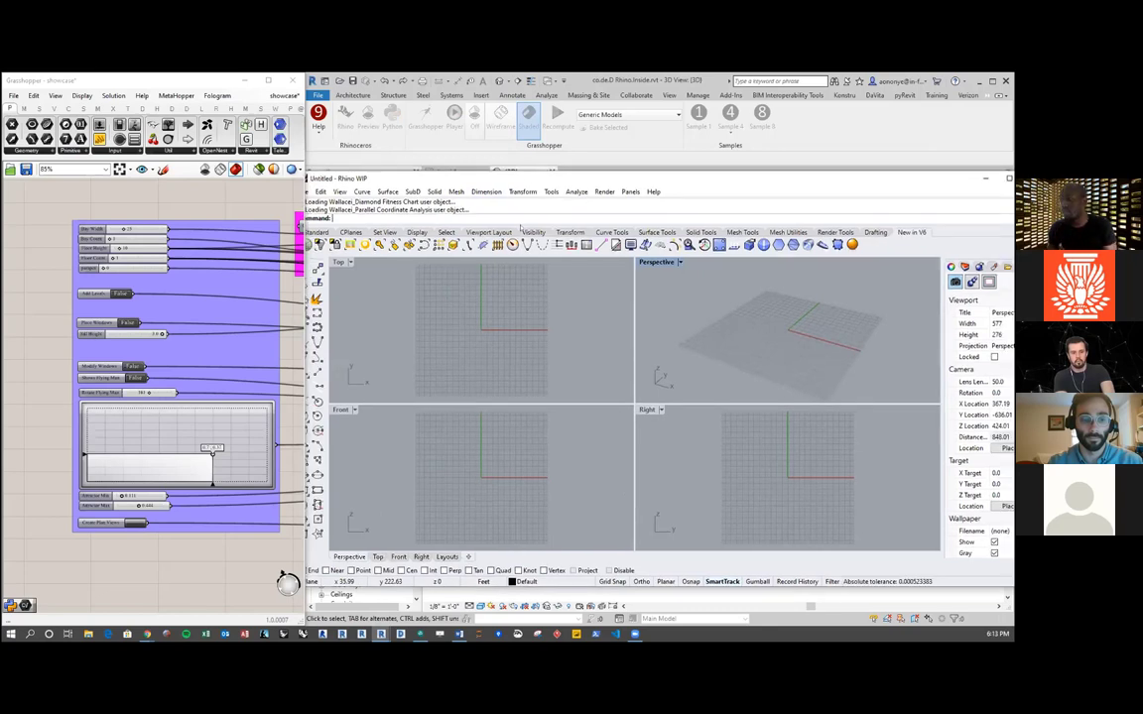
{"action": "mouse_move", "coordinate": [382, 635]}
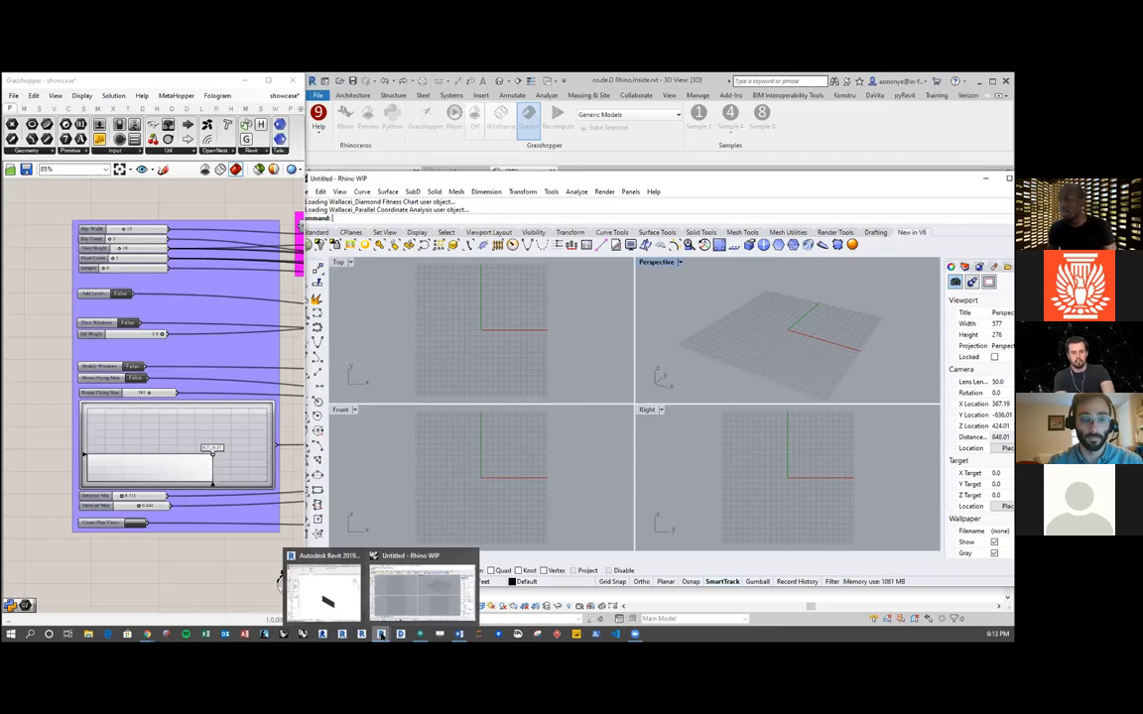
{"action": "mouse_move", "coordinate": [412, 599]}
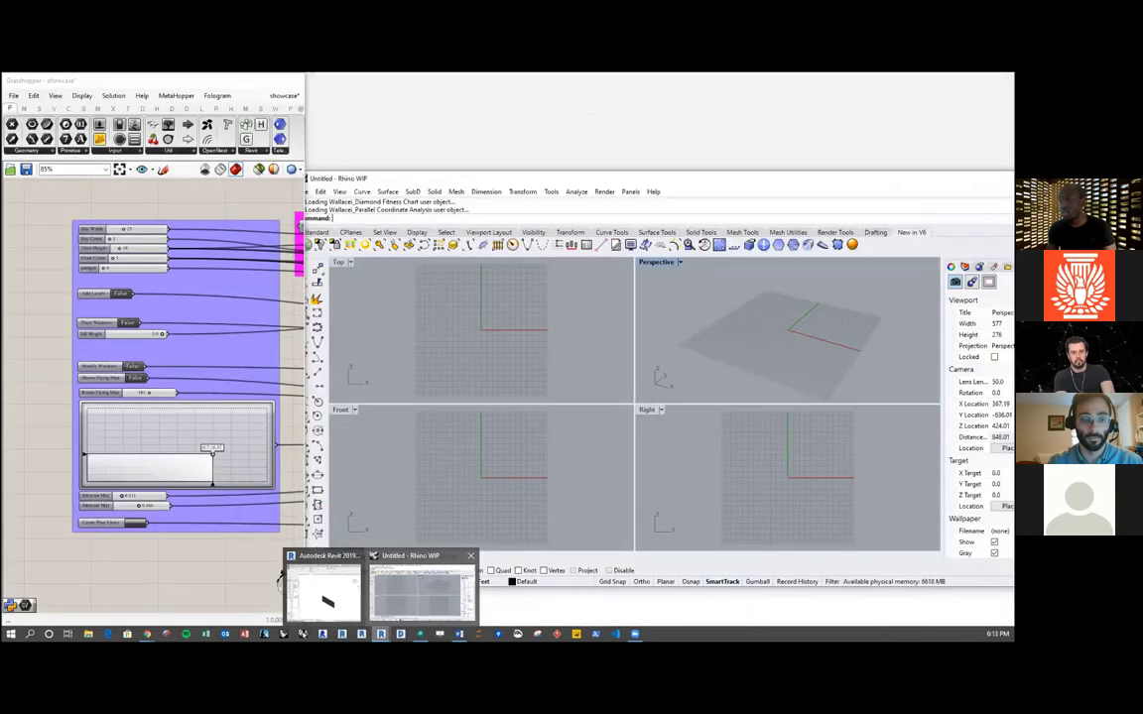
{"action": "left_click", "coordinate": [414, 595]}
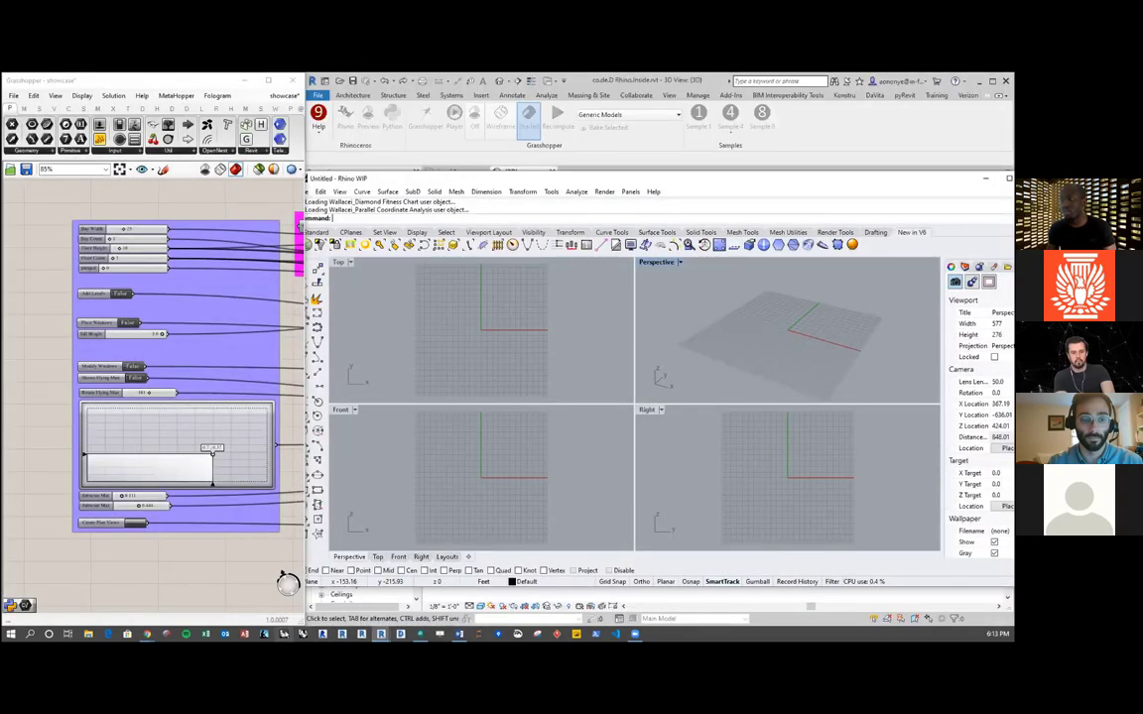
Step: Float Rhino's Top viewport, minimize Rhino, then move and close the floating viewport
{"action": "left_click", "coordinate": [501, 324]}
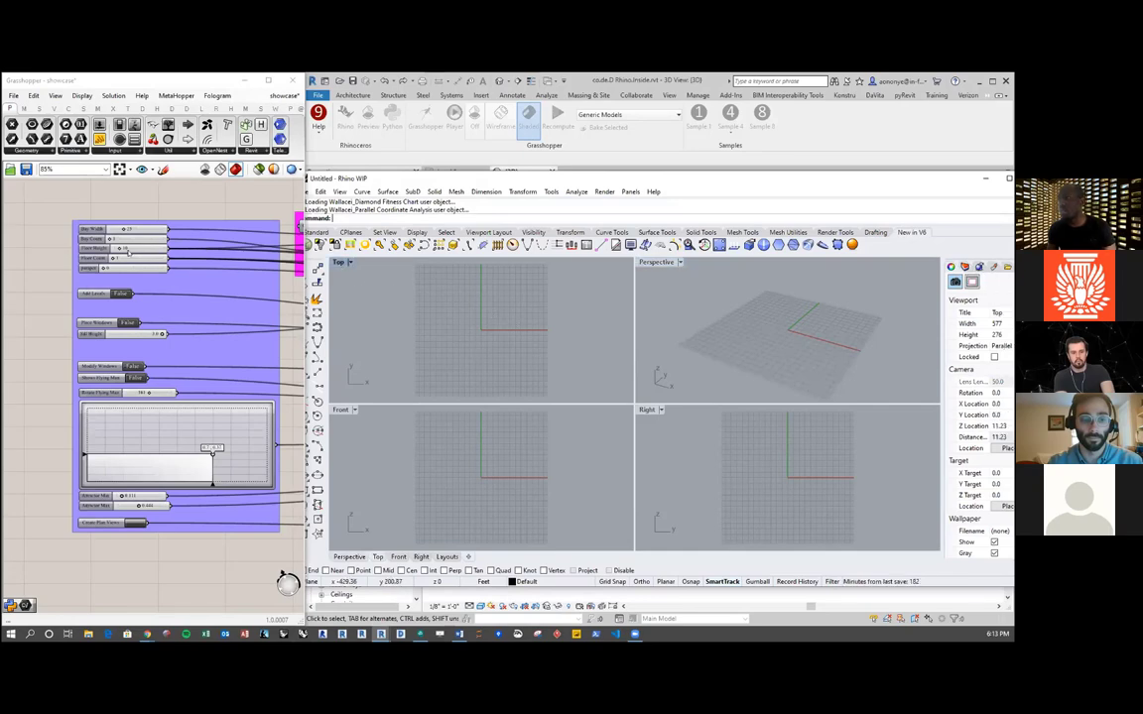
{"action": "left_click_drag", "start_coordinate": [338, 262], "coordinate": [79, 227]}
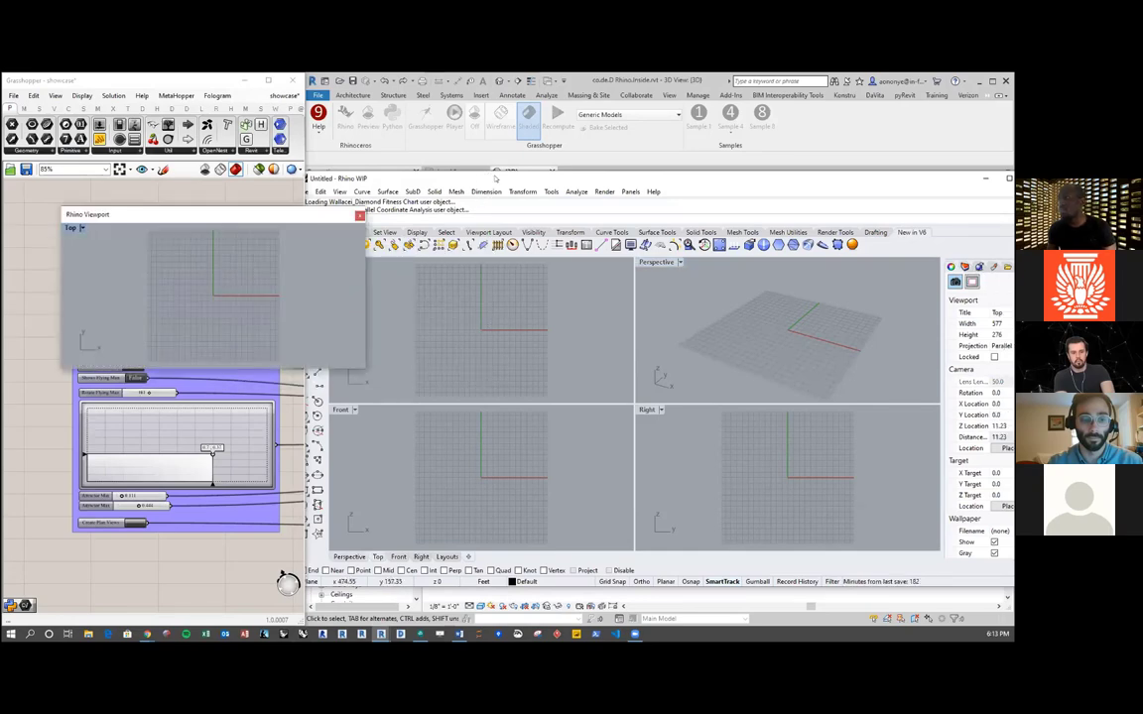
{"action": "left_click", "coordinate": [769, 177]}
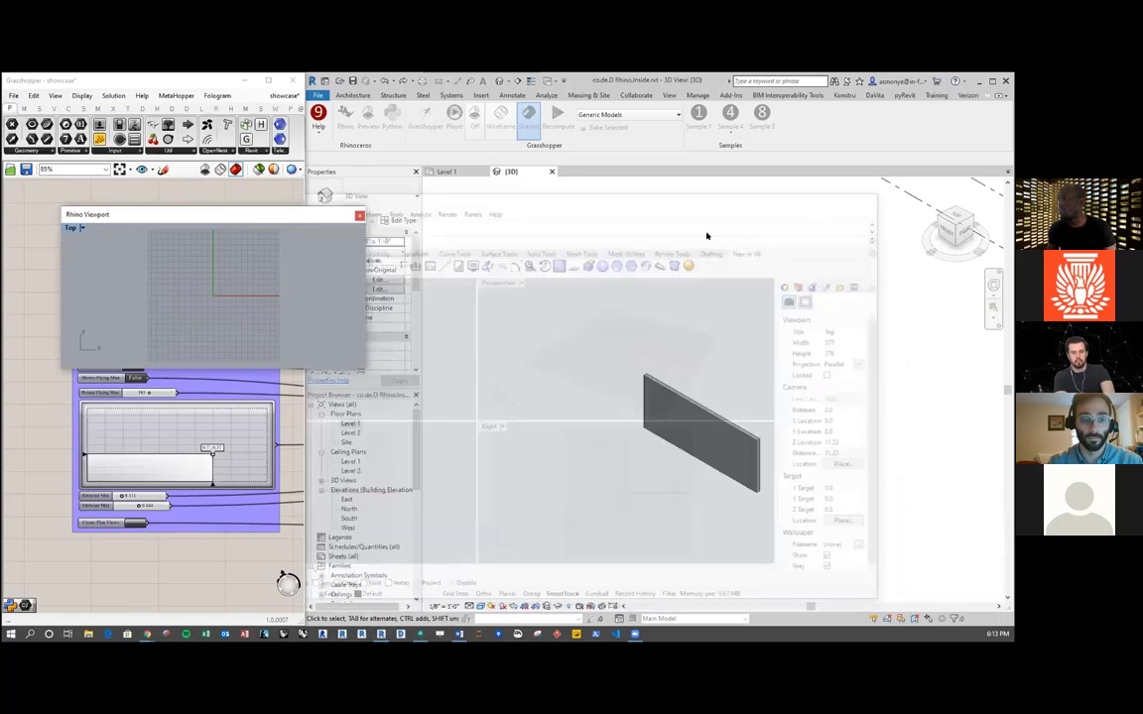
{"action": "left_click_drag", "start_coordinate": [289, 215], "coordinate": [660, 220]}
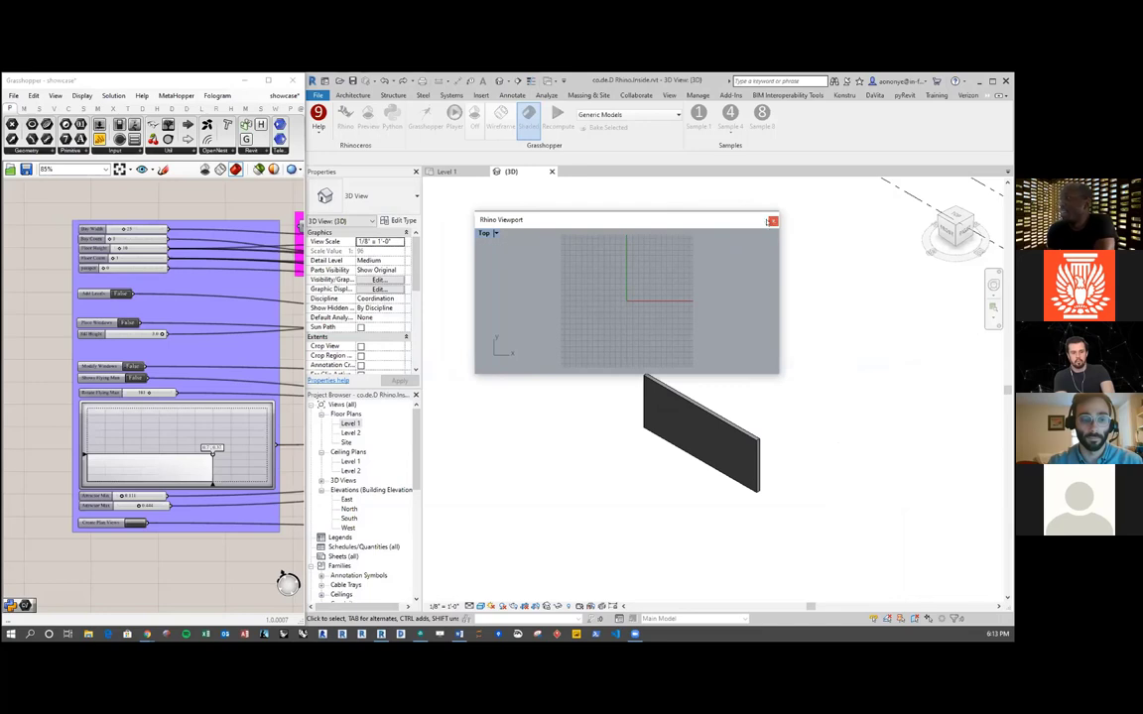
{"action": "left_click", "coordinate": [773, 220]}
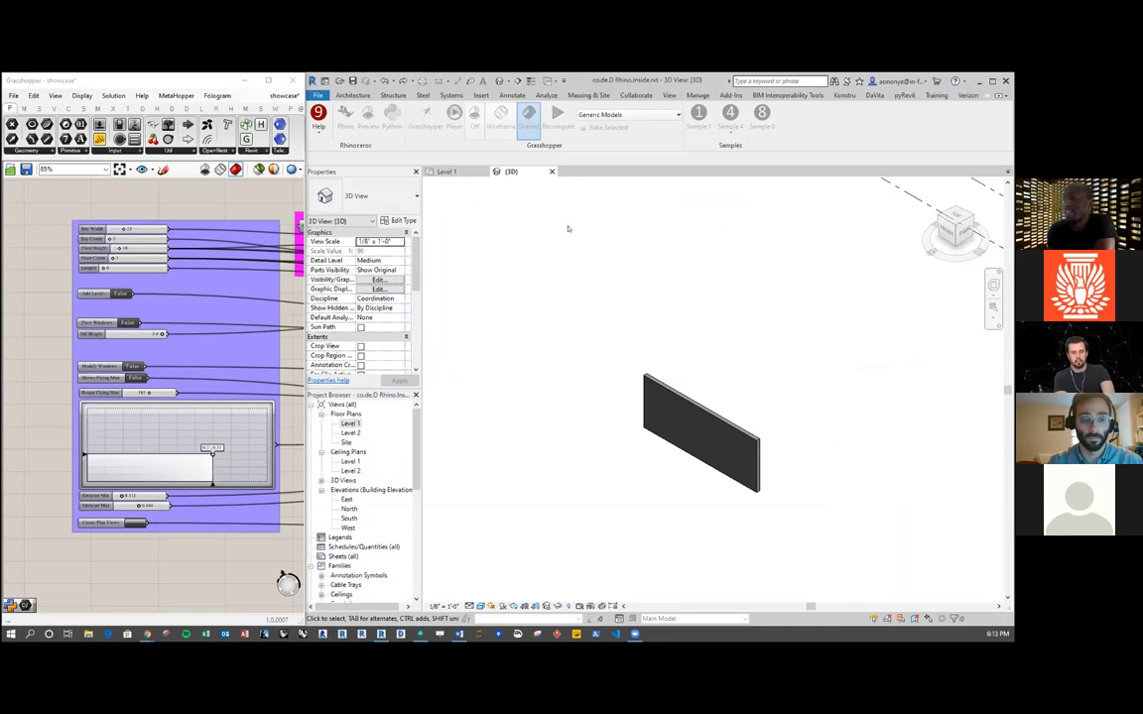
Step: Try Bay Count 2 and back to 1, set Floor Count to 2, and open the Level 1 plan
{"action": "scroll", "coordinate": [101, 234], "scroll_direction": "up", "scroll_amount": 5}
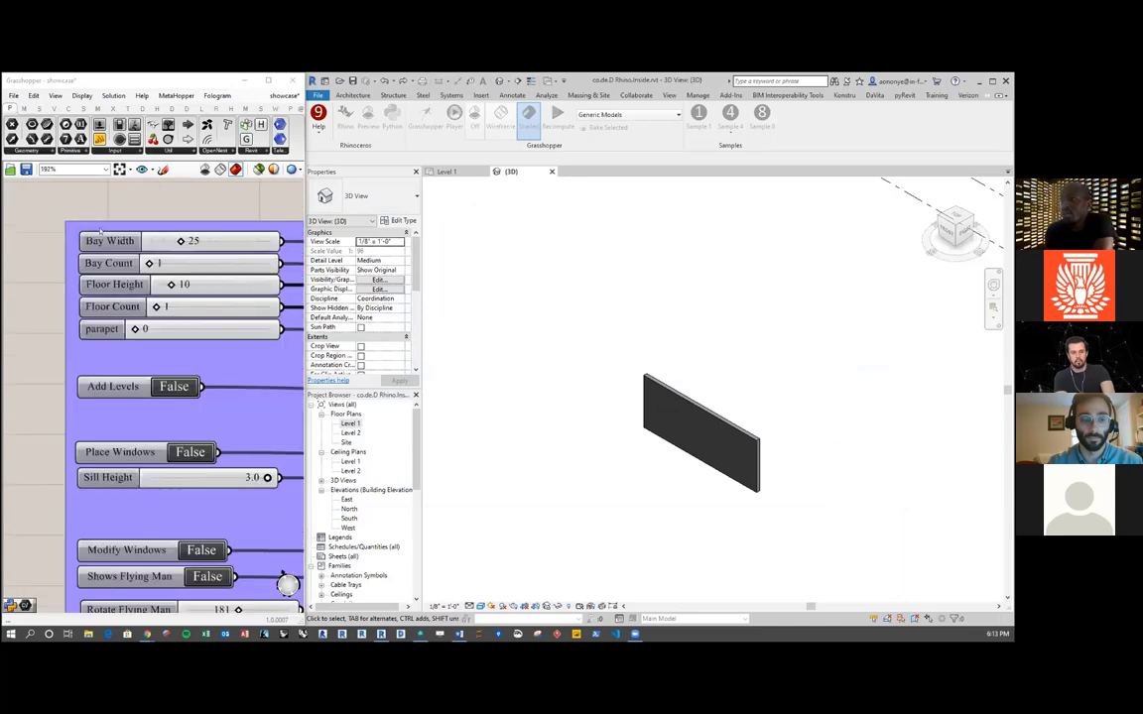
{"action": "scroll", "coordinate": [100, 228], "scroll_direction": "up", "scroll_amount": 2}
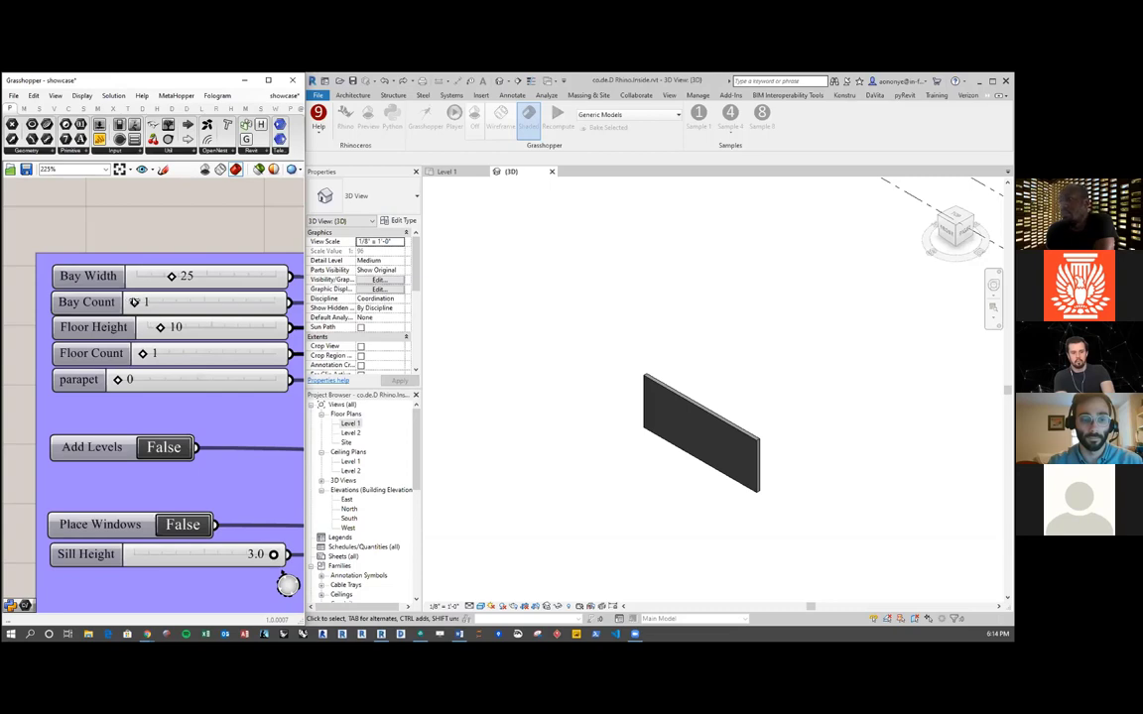
{"action": "mouse_move", "coordinate": [134, 303]}
{"action": "left_mouse_down"}
{"action": "mouse_move", "coordinate": [167, 302]}
{"action": "mouse_move", "coordinate": [151, 301]}
{"action": "left_mouse_up"}
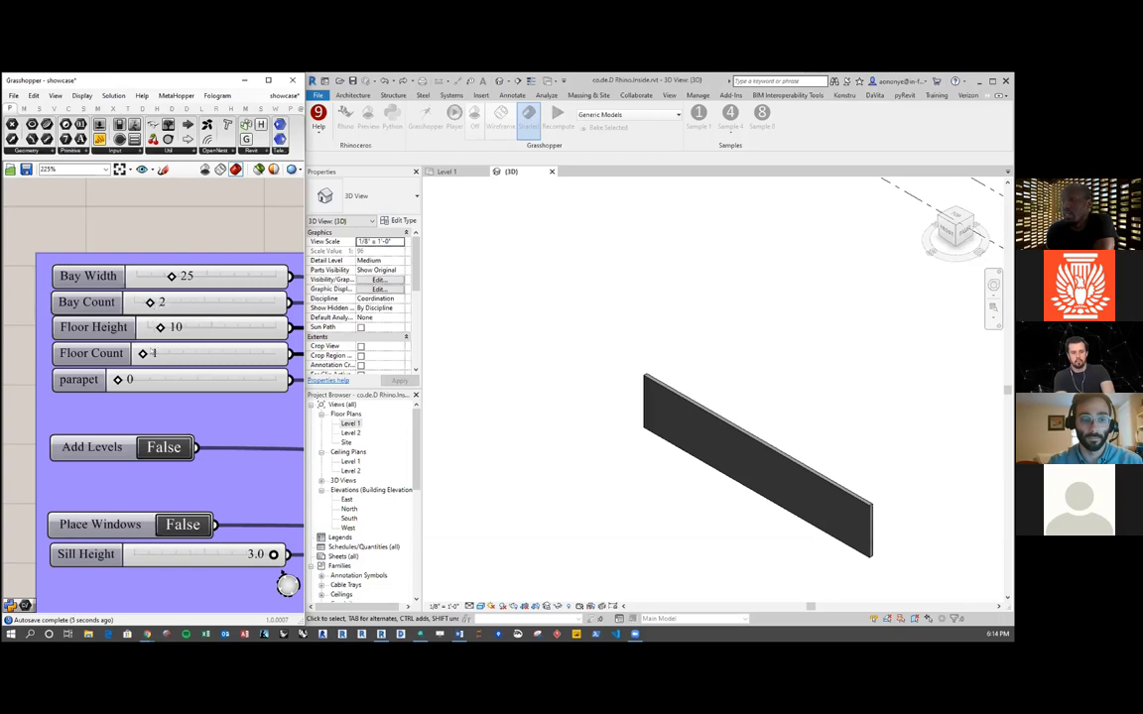
{"action": "mouse_move", "coordinate": [143, 353]}
{"action": "left_mouse_down"}
{"action": "mouse_move", "coordinate": [166, 353]}
{"action": "mouse_move", "coordinate": [154, 353]}
{"action": "left_mouse_up"}
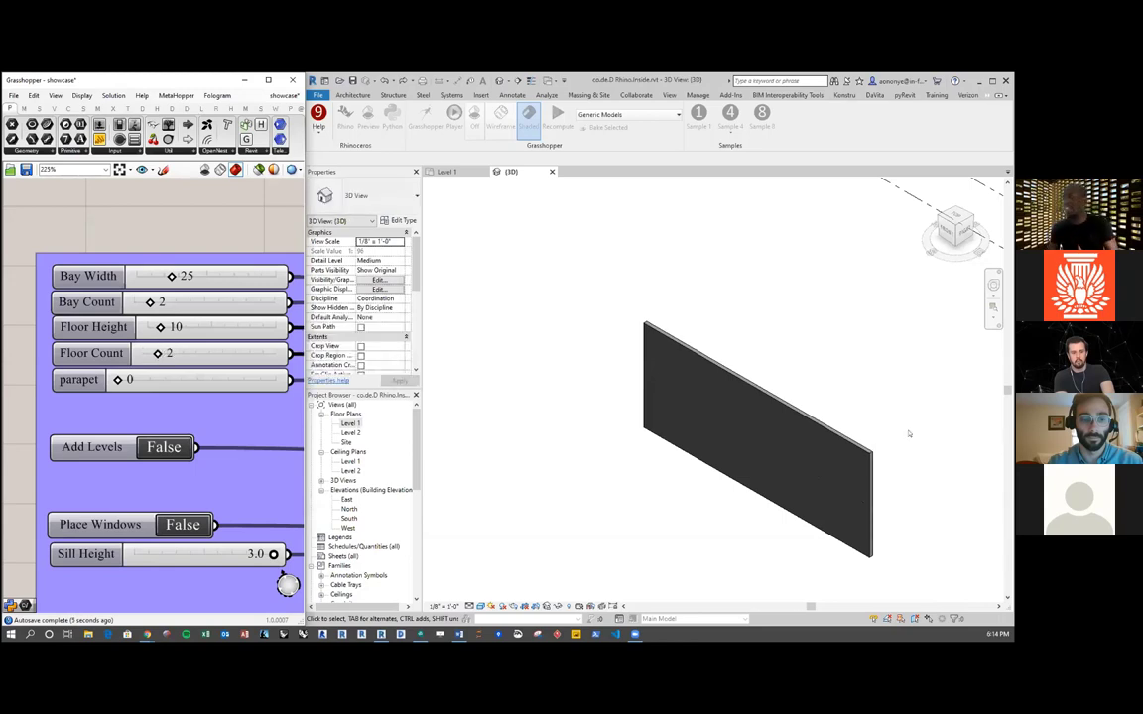
{"action": "left_click_drag", "start_coordinate": [150, 303], "coordinate": [135, 302]}
{"action": "double_click", "coordinate": [351, 424]}
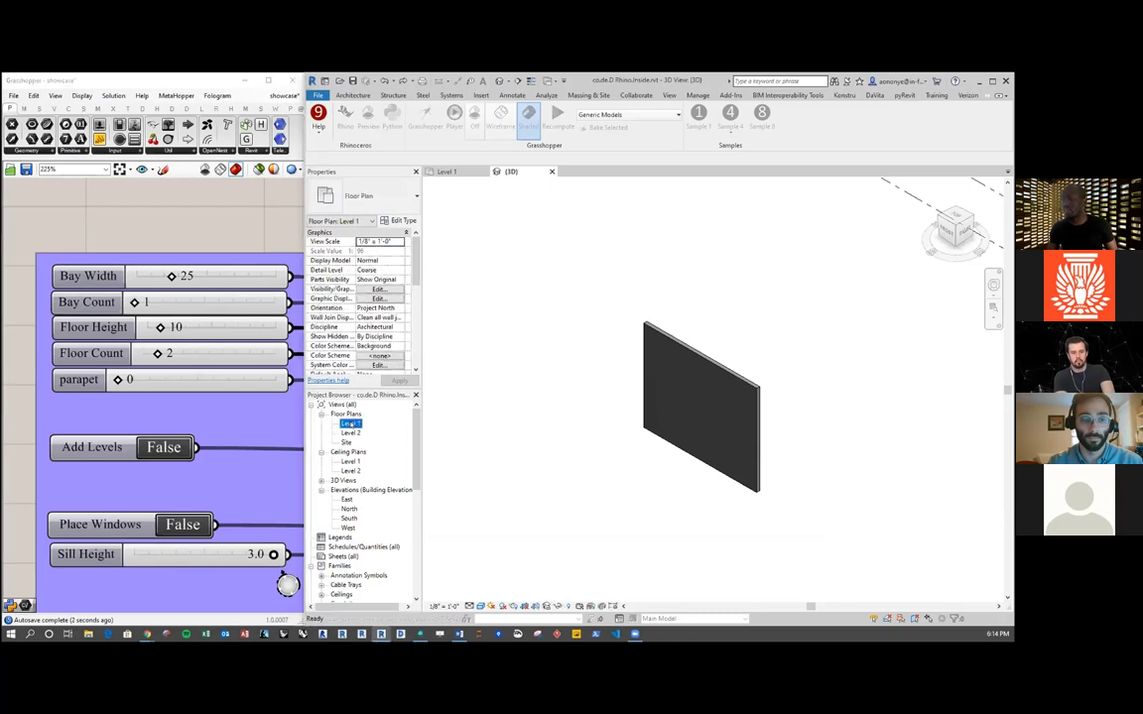
{"action": "scroll", "coordinate": [635, 365], "scroll_direction": "up", "scroll_amount": 2}
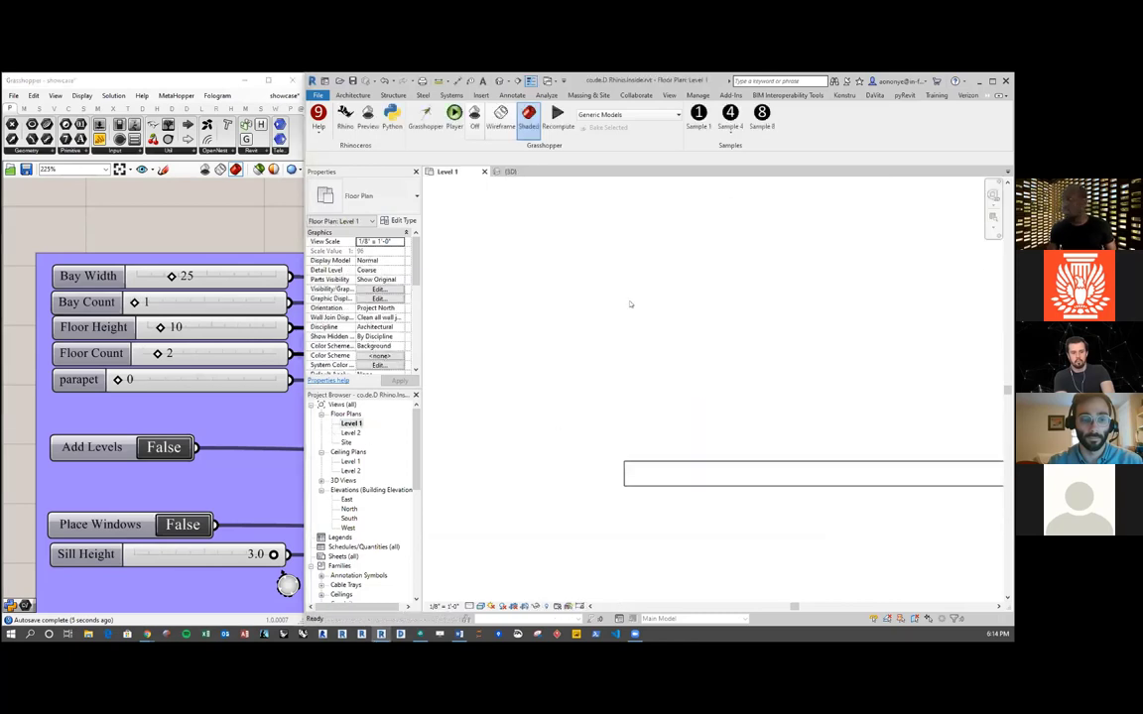
Step: Draw a new wall (WA) straight up from the existing wall's left end
{"action": "key", "text": "w"}
{"action": "key", "text": "a"}
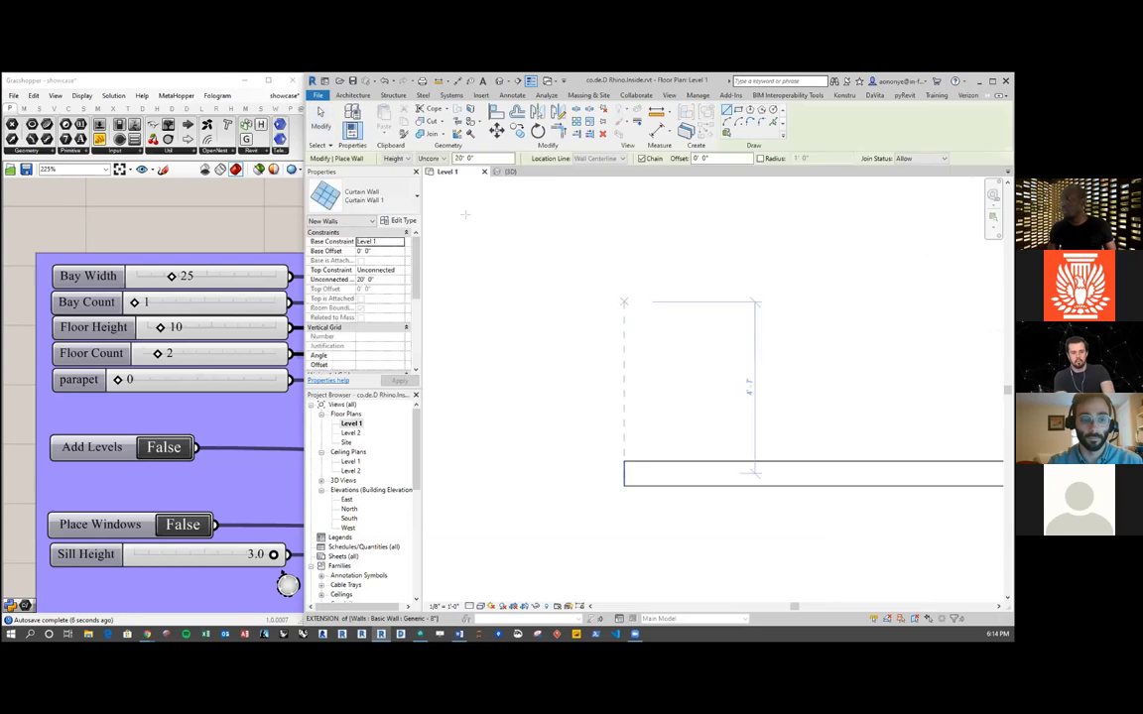
{"action": "left_click", "coordinate": [625, 460]}
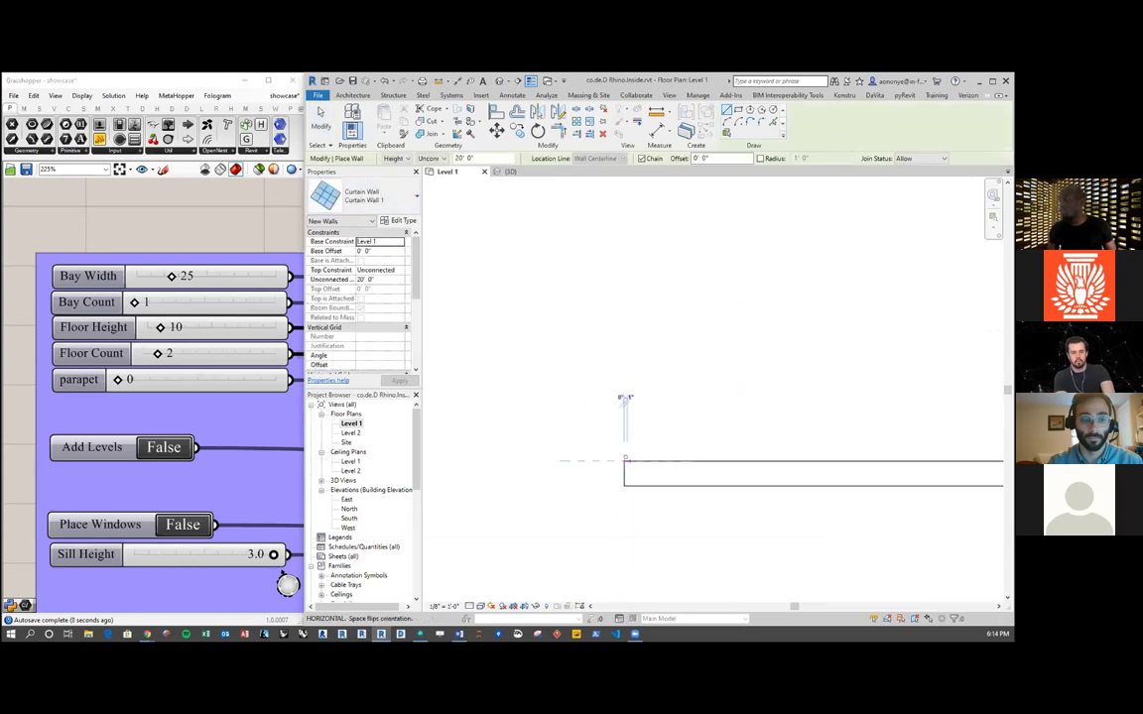
{"action": "left_click", "coordinate": [627, 196]}
{"action": "key", "text": "Escape"}
{"action": "key", "text": "Escape"}
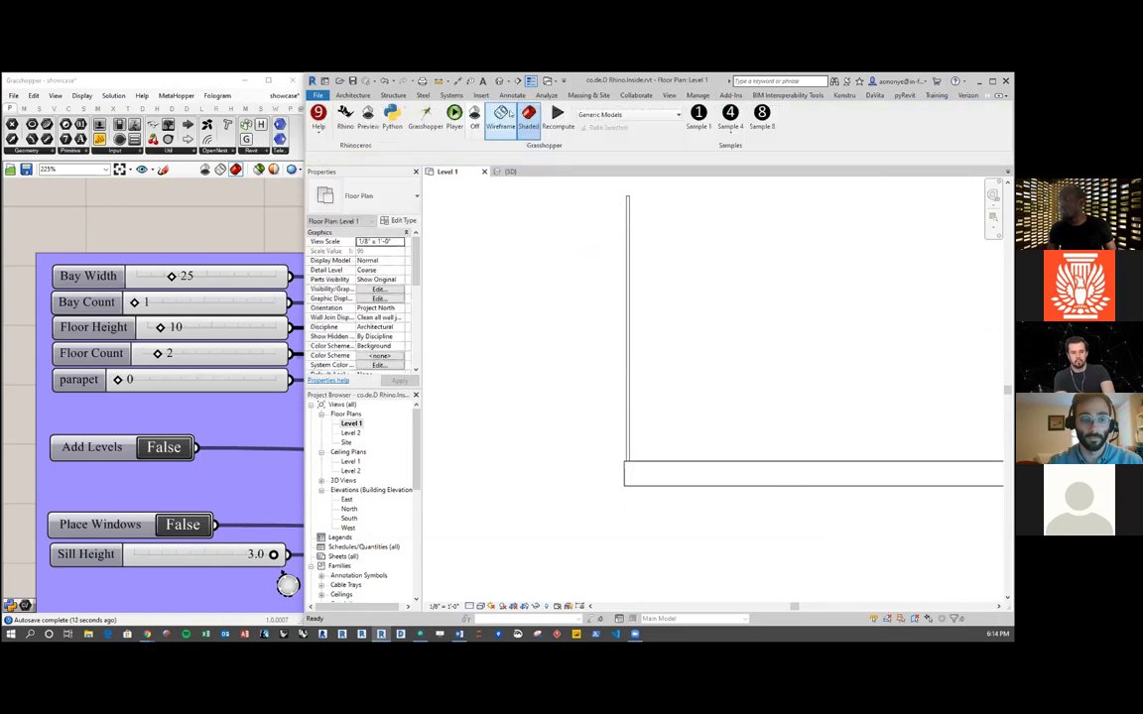
Step: In the 3D view, select the glass curtain wall and reduce Floor Count from 2 to 1
{"action": "left_click", "coordinate": [510, 171]}
{"action": "scroll", "coordinate": [665, 322], "scroll_direction": "up", "scroll_amount": 4}
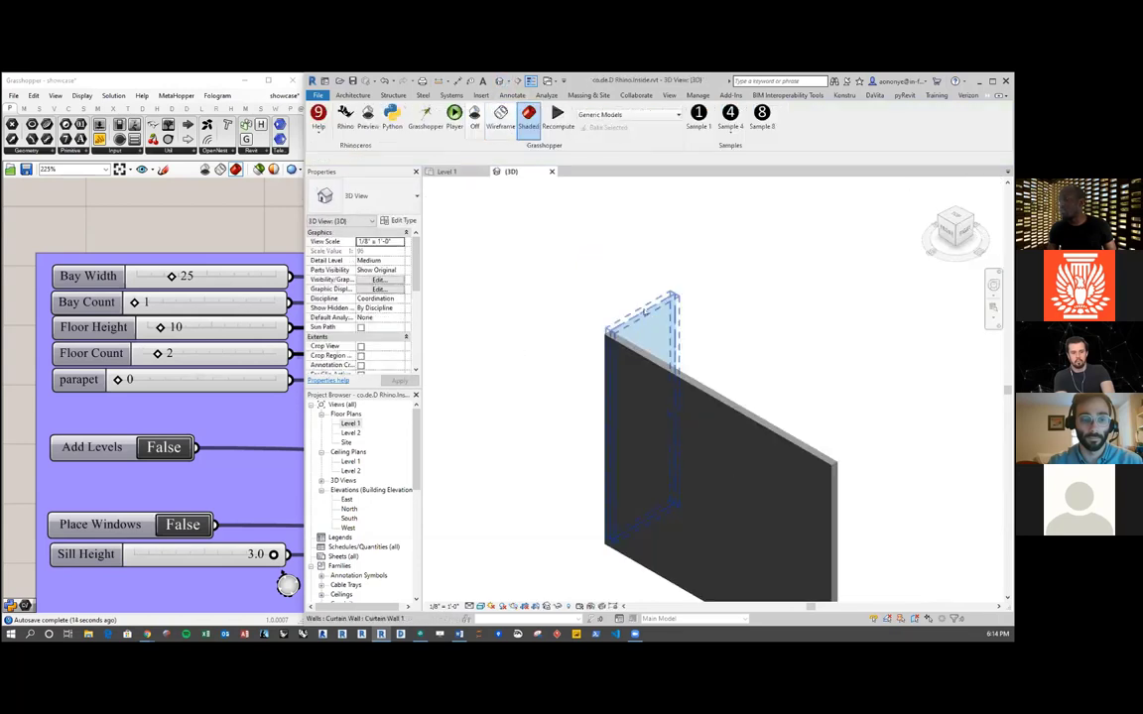
{"action": "left_click", "coordinate": [660, 323]}
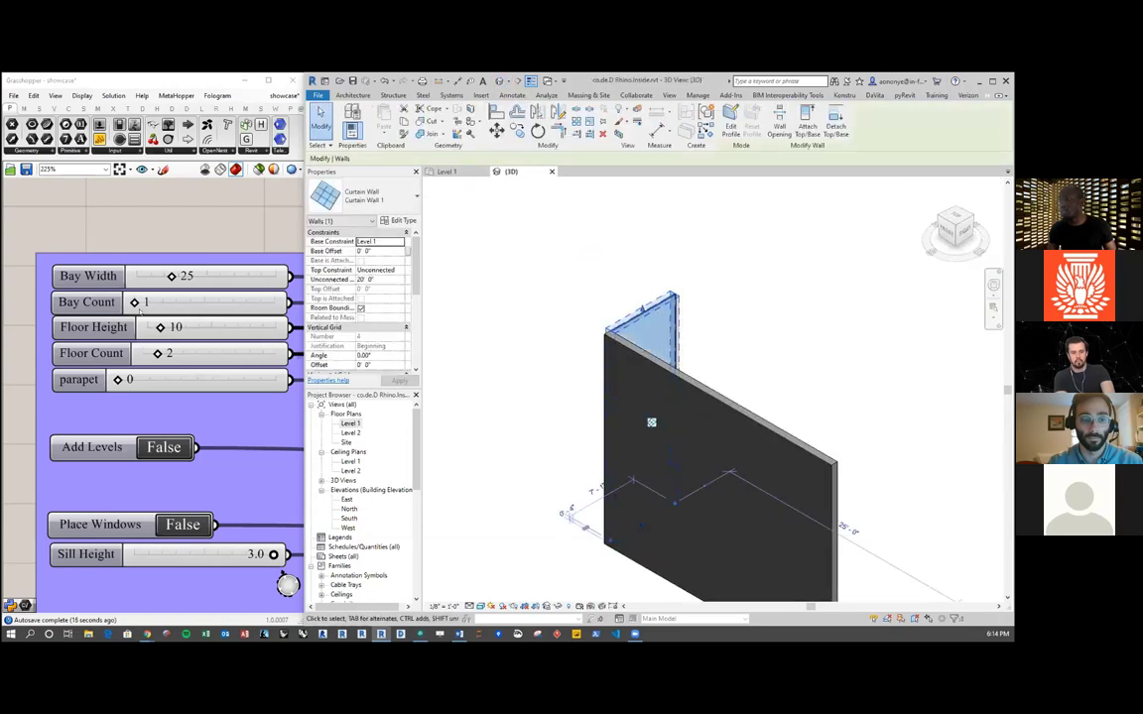
{"action": "left_click", "coordinate": [156, 353]}
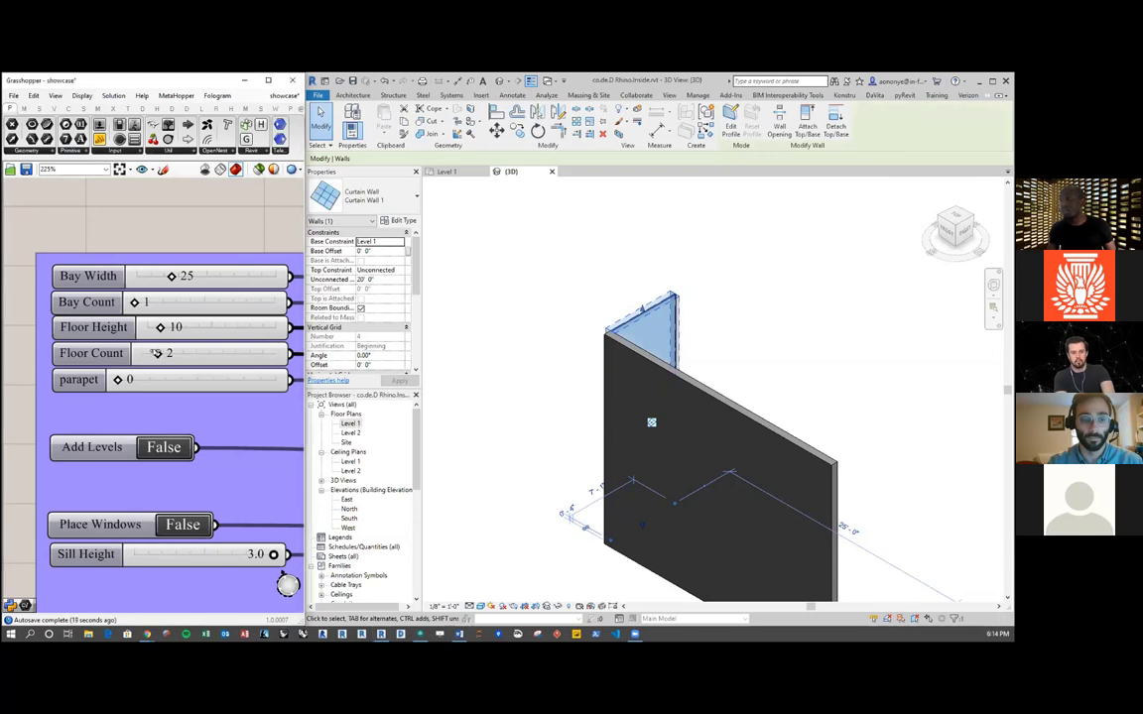
{"action": "left_click_drag", "start_coordinate": [155, 353], "coordinate": [143, 353]}
{"action": "left_click", "coordinate": [738, 365]}
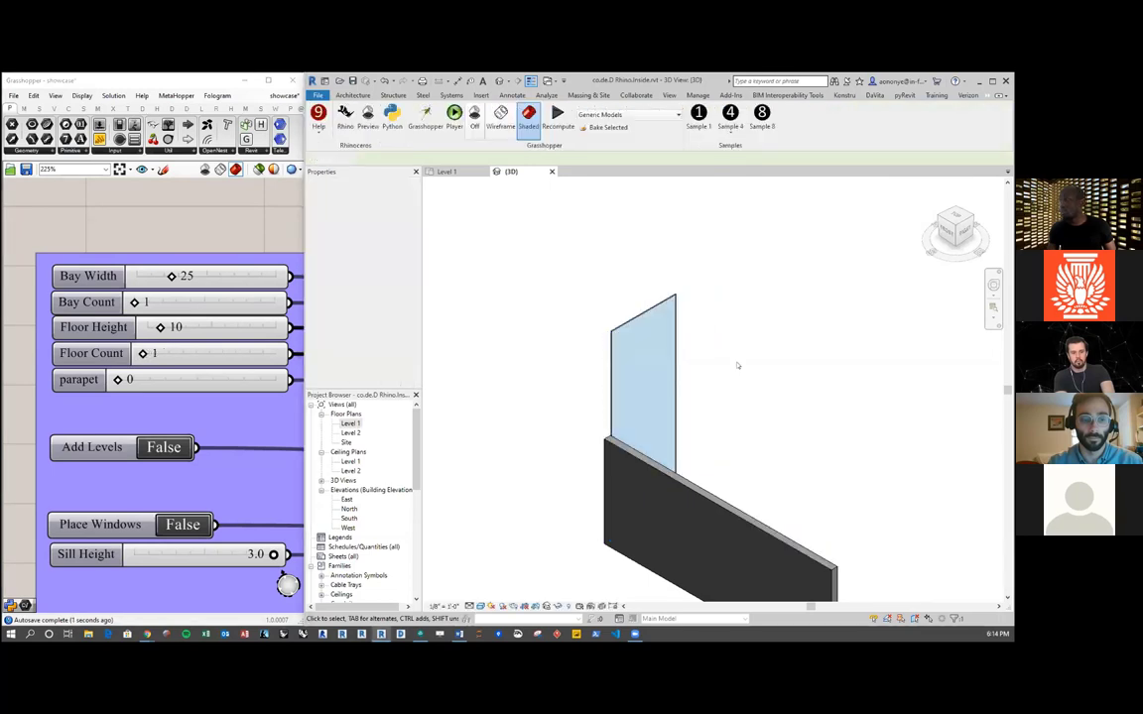
{"action": "scroll", "coordinate": [710, 364], "scroll_direction": "down", "scroll_amount": 2}
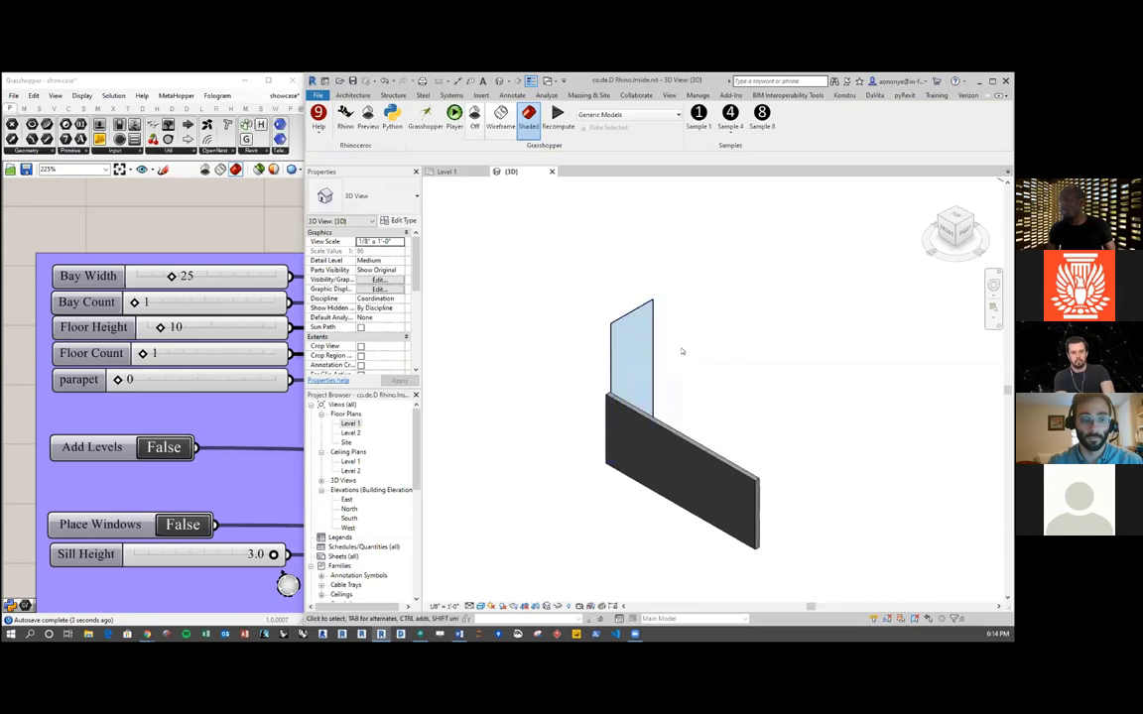
Step: Align (AL) the glass panel's top edge to the top of the generated wall
{"action": "key", "text": "a"}
{"action": "key", "text": "l"}
{"action": "scroll", "coordinate": [638, 452], "scroll_direction": "up", "scroll_amount": 4}
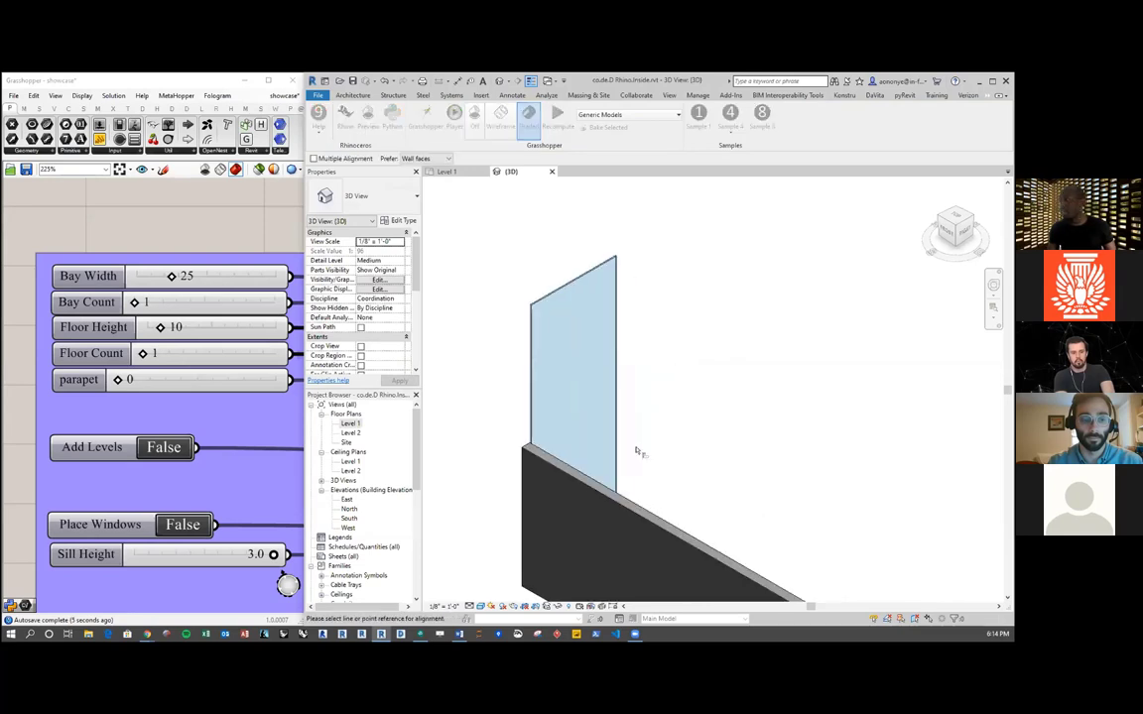
{"action": "left_click", "coordinate": [626, 504]}
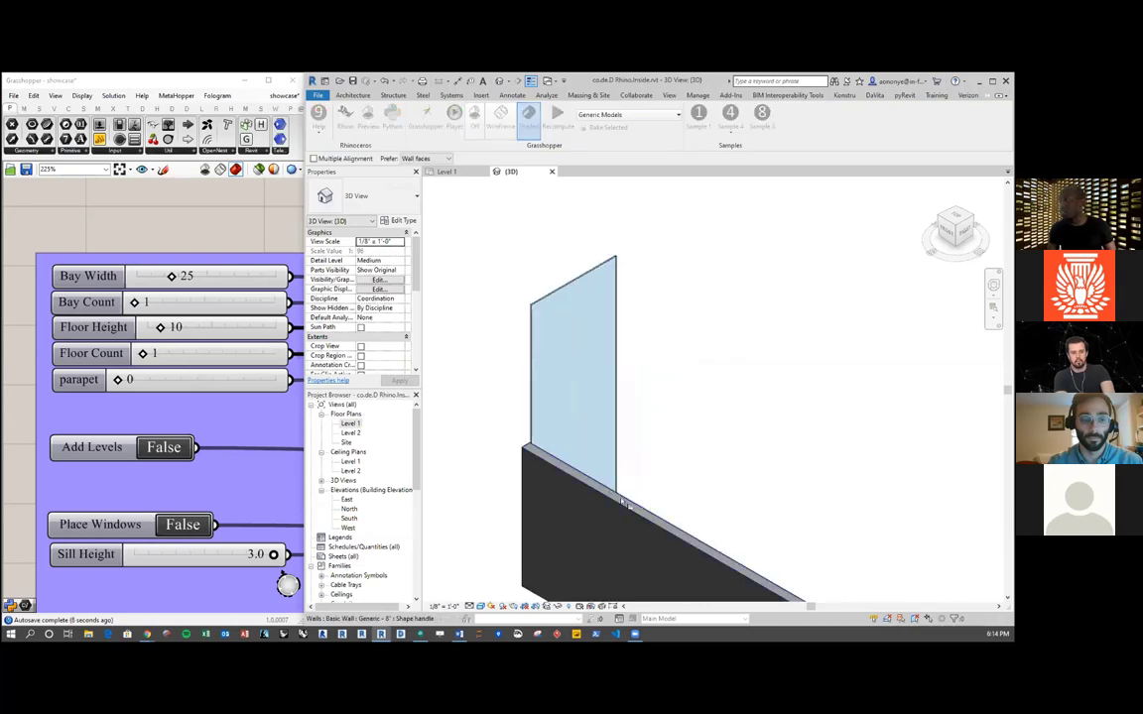
{"action": "left_click", "coordinate": [589, 268]}
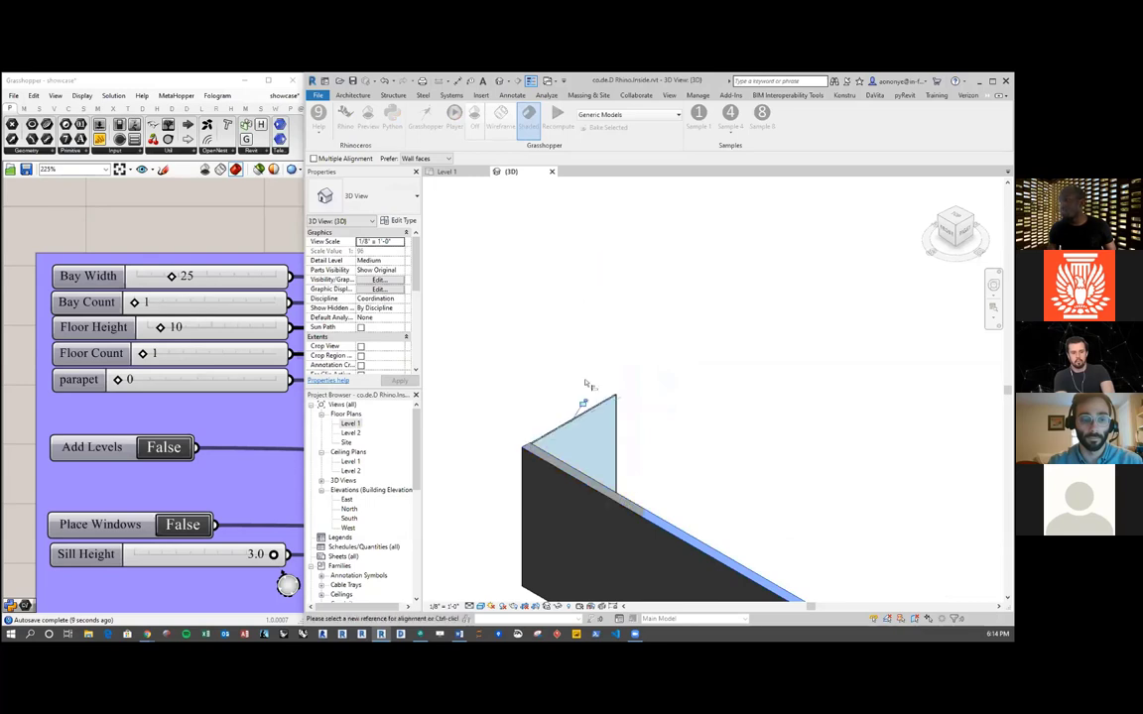
{"action": "key", "text": "Escape"}
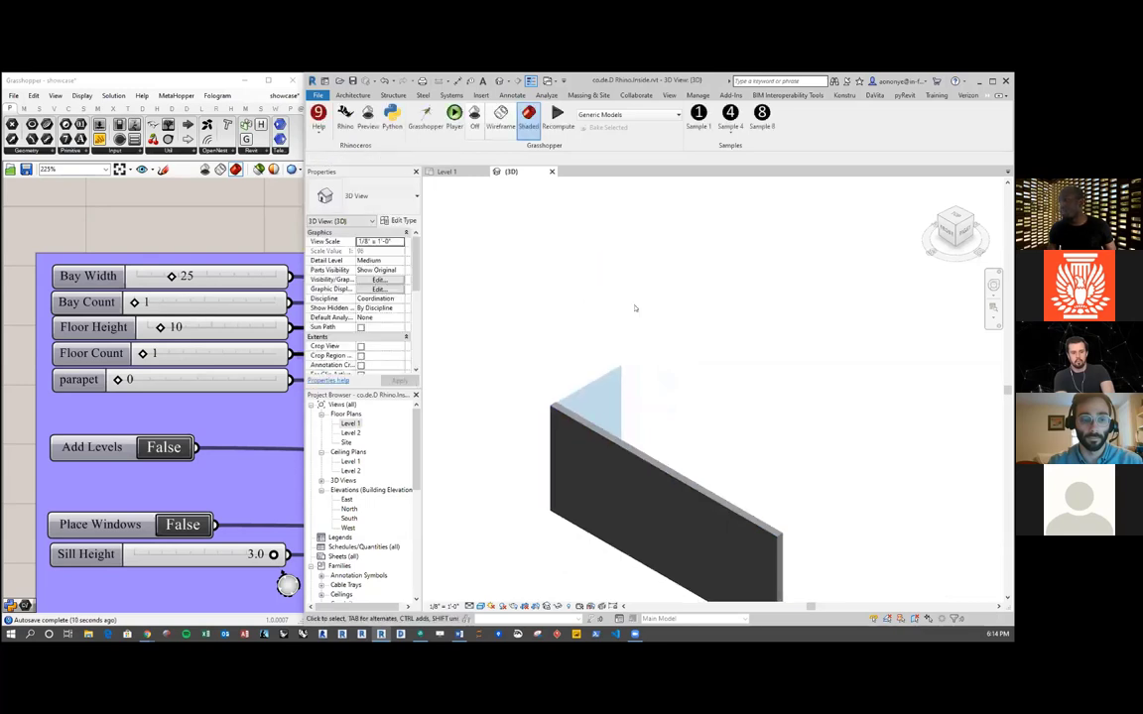
{"action": "left_click", "coordinate": [149, 353]}
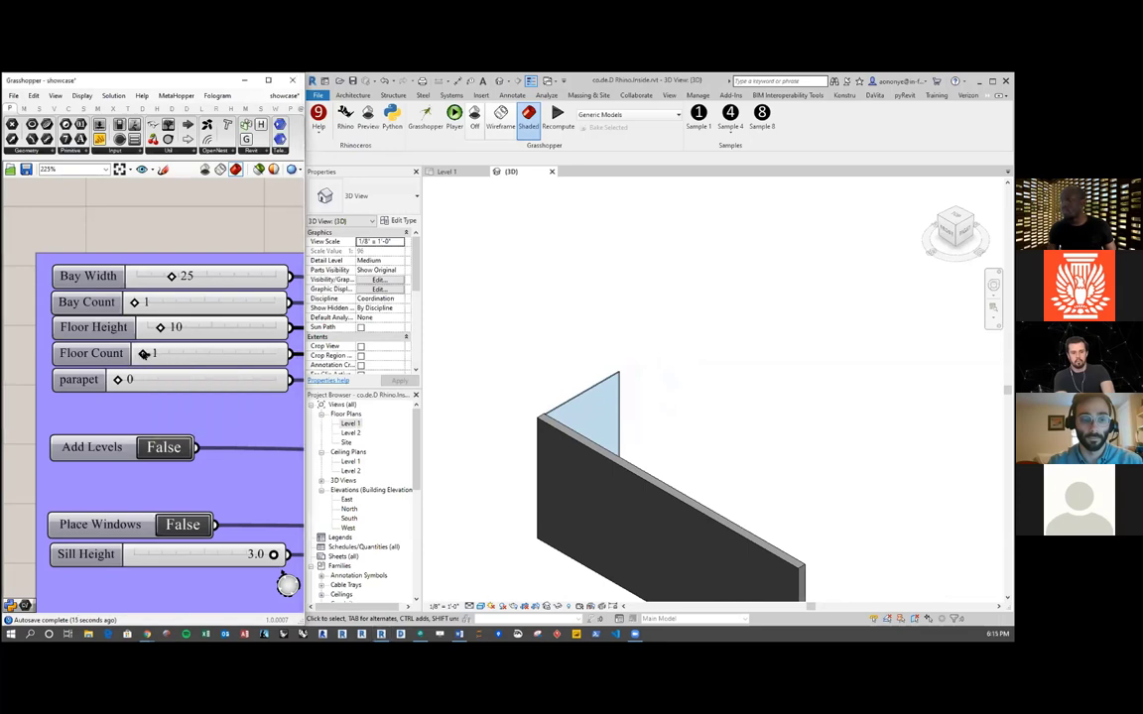
Step: Raise Floor Count from 1 to 2 and select the regenerated wall in the 3D view
{"action": "mouse_move", "coordinate": [144, 353]}
{"action": "left_mouse_down"}
{"action": "mouse_move", "coordinate": [177, 355]}
{"action": "mouse_move", "coordinate": [154, 357]}
{"action": "left_mouse_up"}
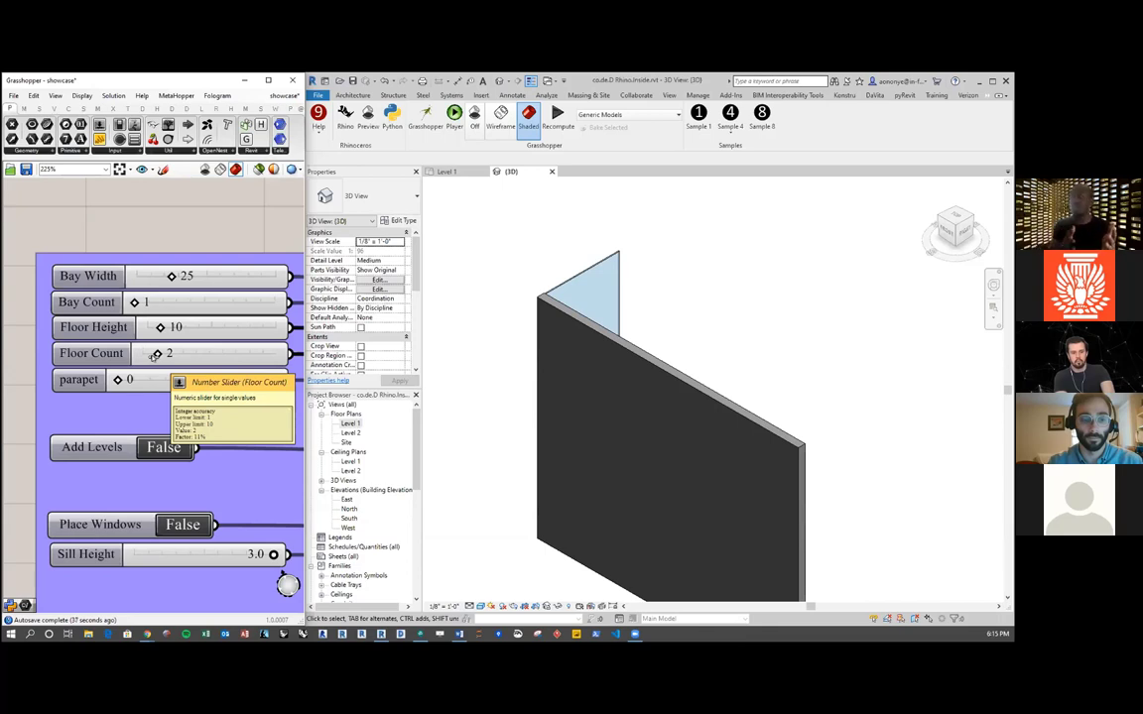
{"action": "left_click", "coordinate": [680, 389]}
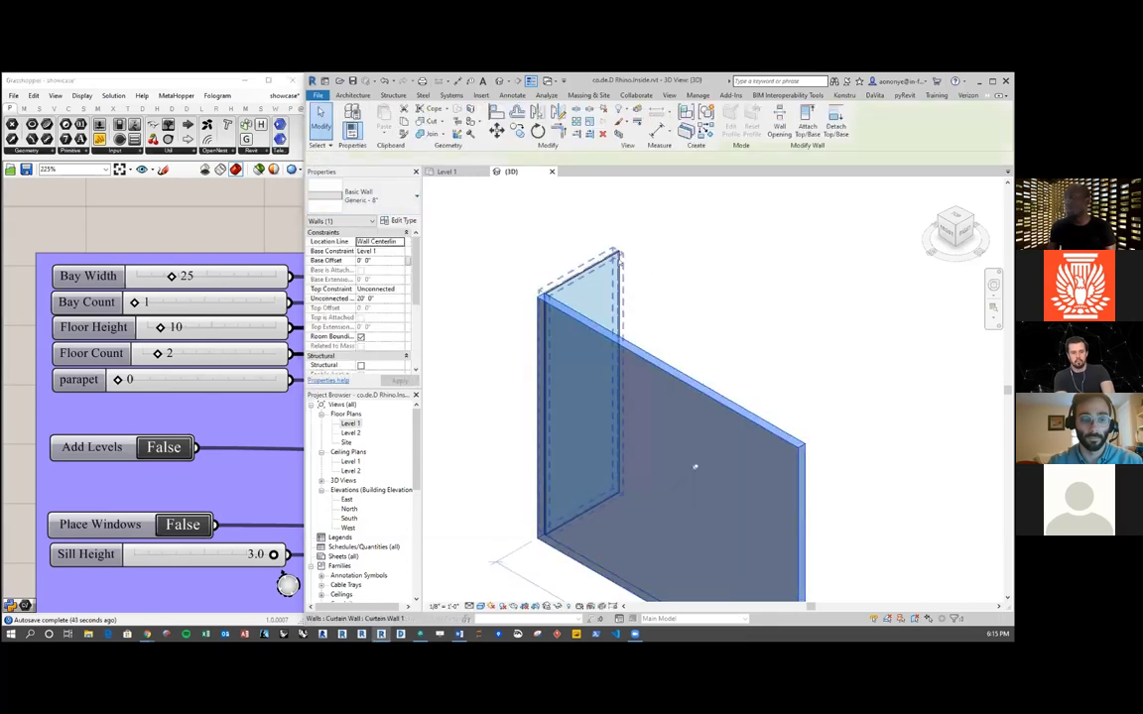
{"action": "left_click", "coordinate": [695, 467]}
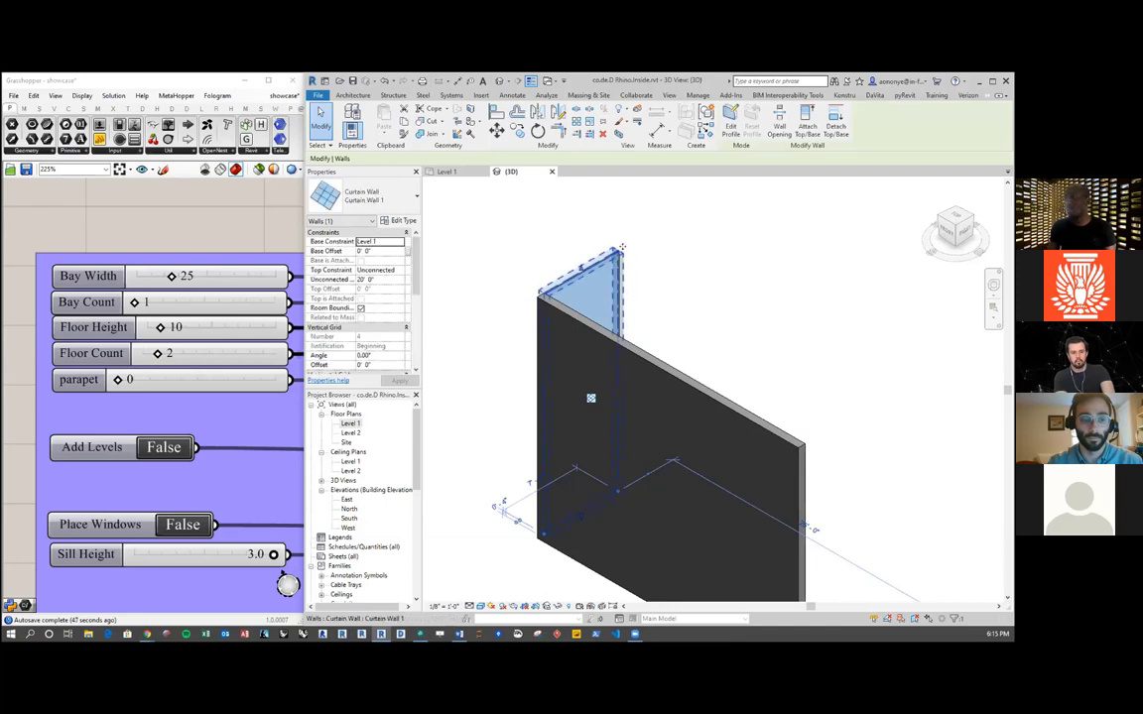
{"action": "left_click", "coordinate": [678, 252]}
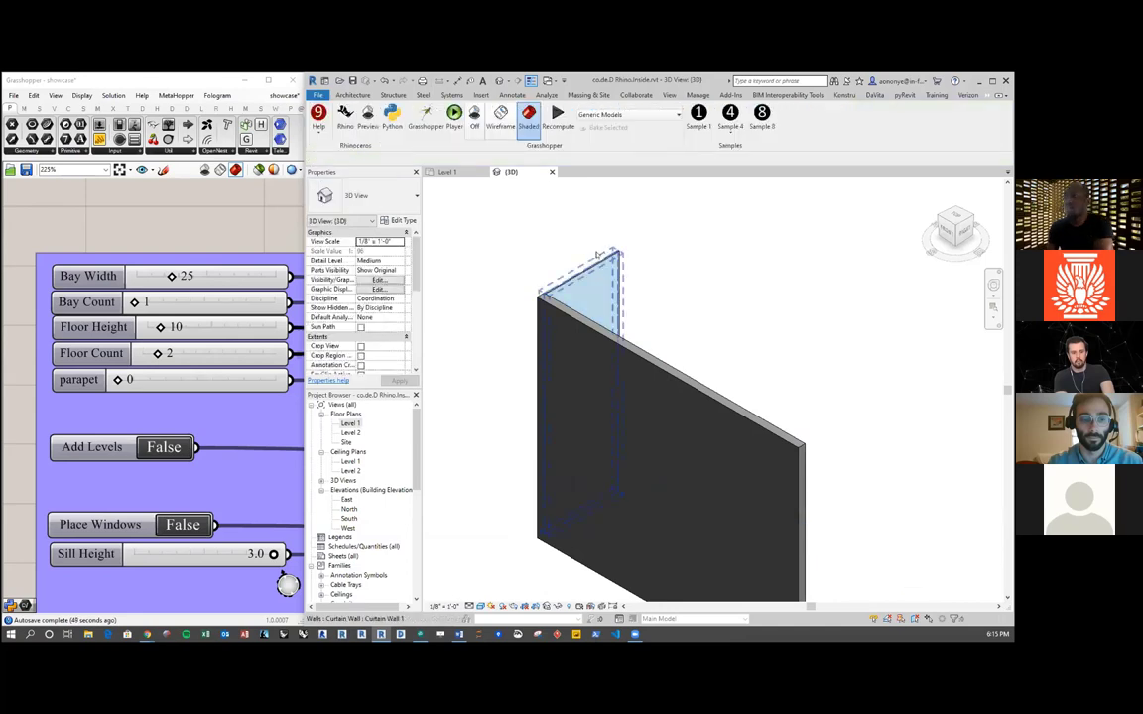
{"action": "scroll", "coordinate": [613, 239], "scroll_direction": "down", "scroll_amount": 2}
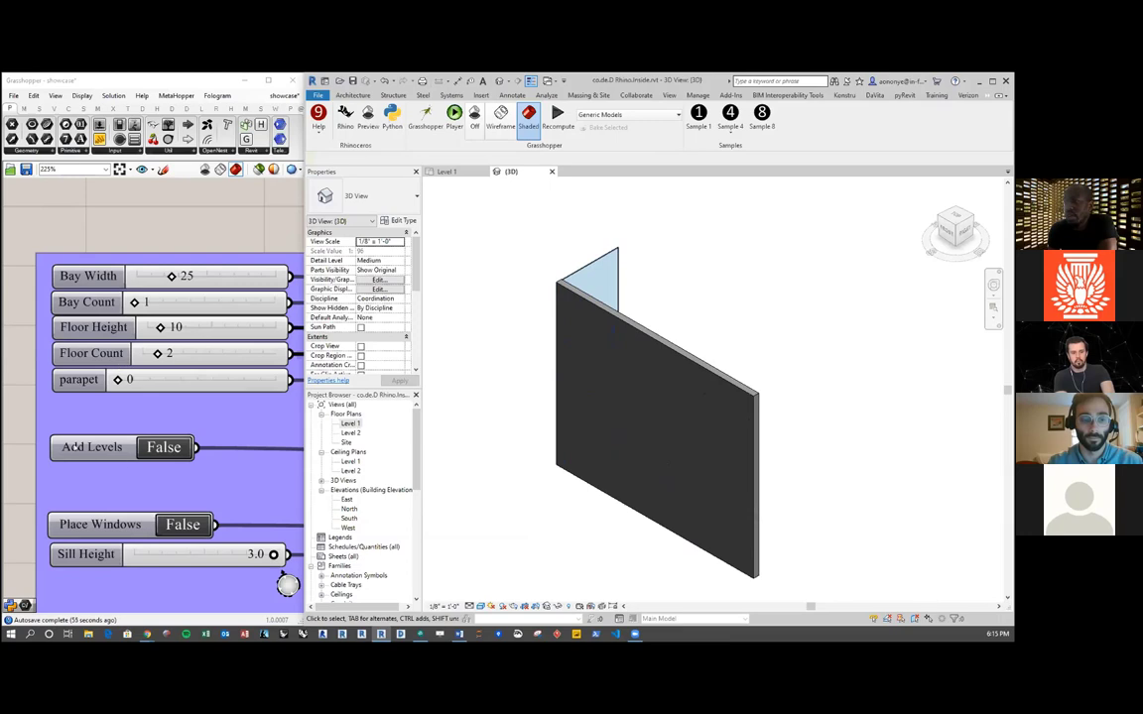
Step: Set Add Levels to True and zoom out to see the new level lines
{"action": "double_click", "coordinate": [164, 447]}
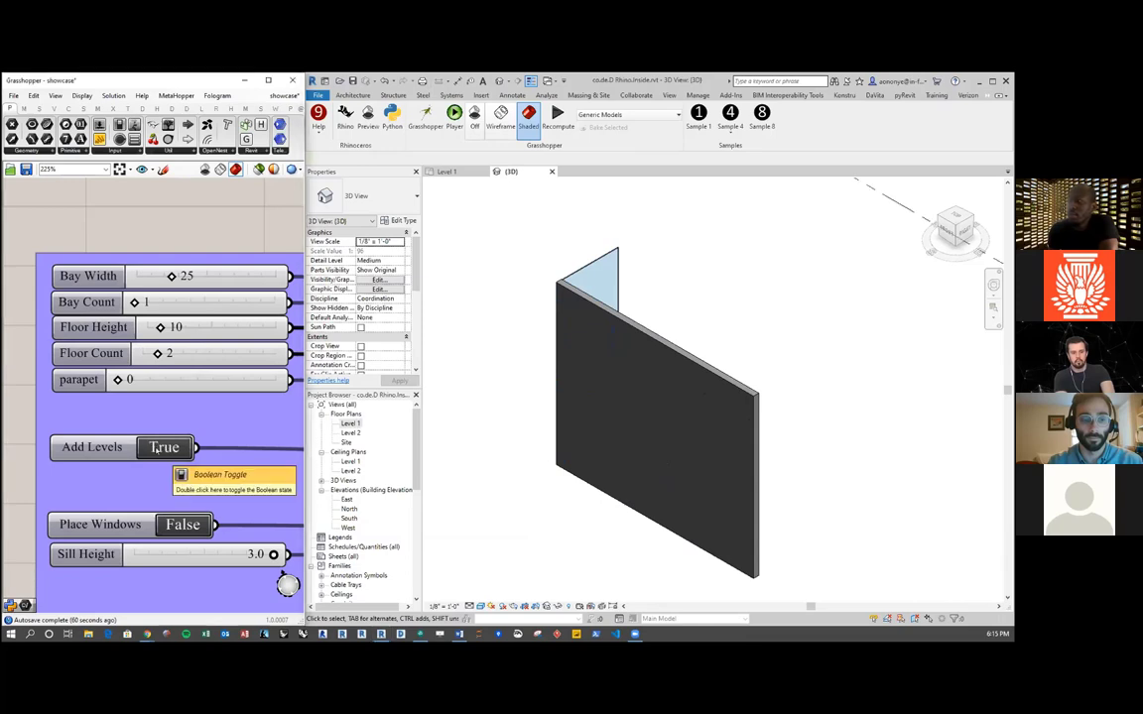
{"action": "right_click", "coordinate": [727, 416]}
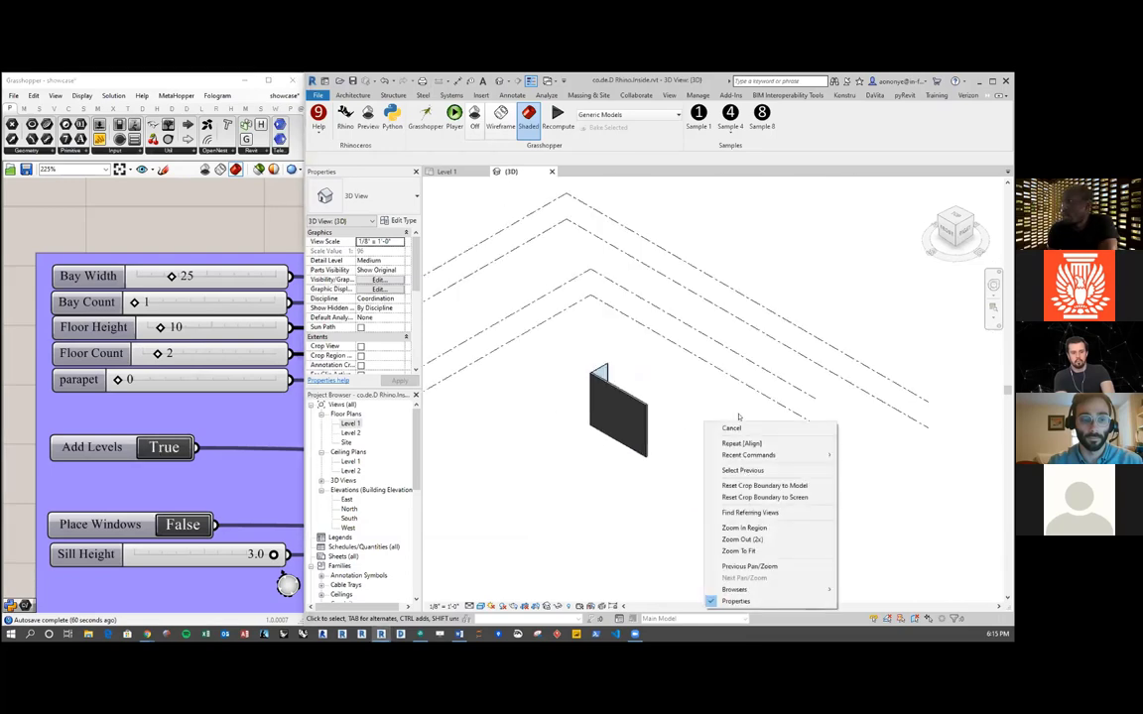
{"action": "left_click", "coordinate": [759, 518]}
{"action": "scroll", "coordinate": [661, 419], "scroll_direction": "up", "scroll_amount": 5}
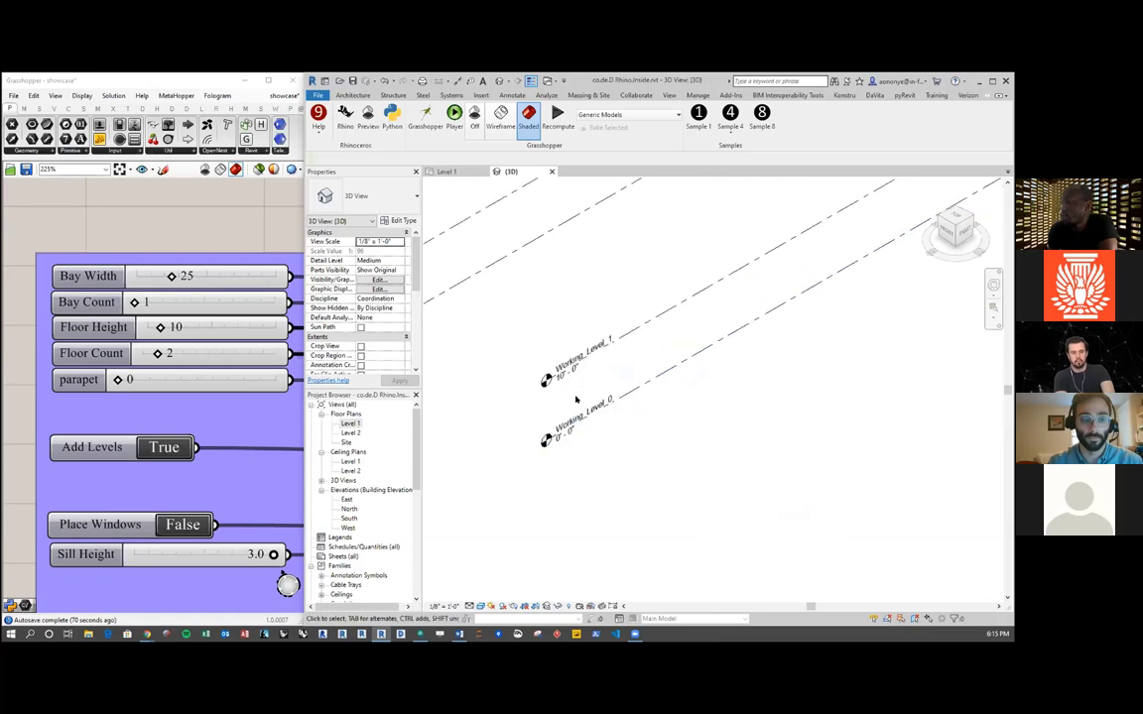
Step: Raise Floor Count from 2 to 3 and Bay Count from 1 to 3
{"action": "left_click", "coordinate": [151, 353]}
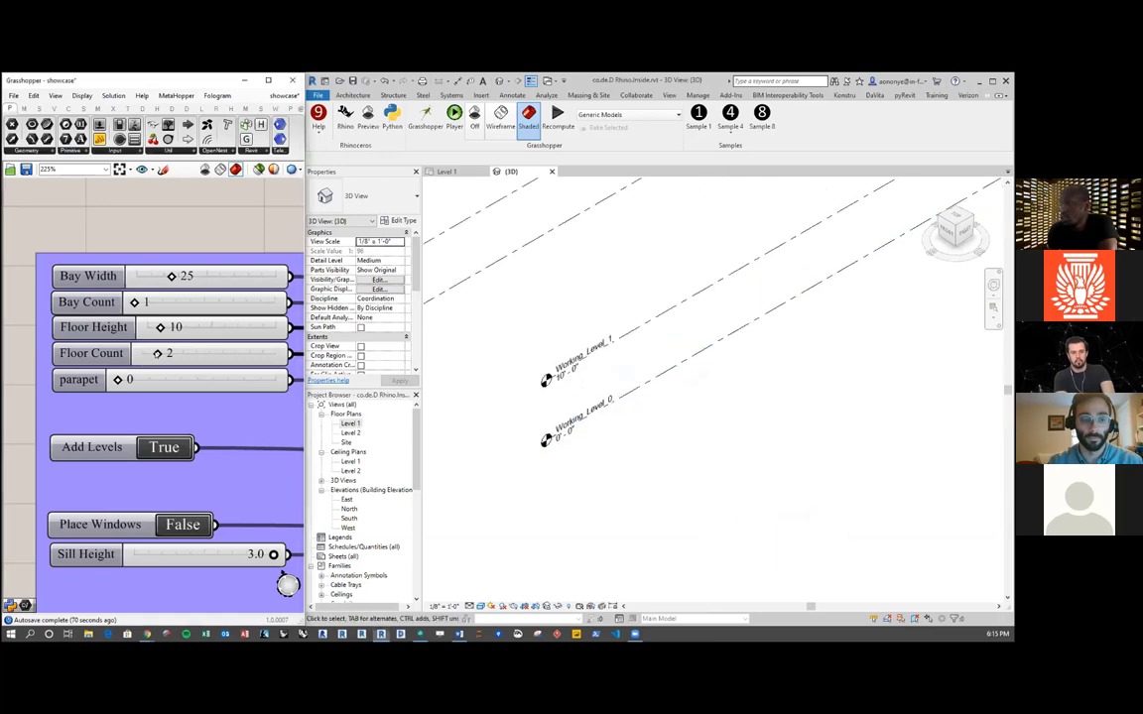
{"action": "mouse_move", "coordinate": [156, 353]}
{"action": "left_mouse_down"}
{"action": "mouse_move", "coordinate": [189, 353]}
{"action": "mouse_move", "coordinate": [159, 355]}
{"action": "mouse_move", "coordinate": [170, 354]}
{"action": "left_mouse_up"}
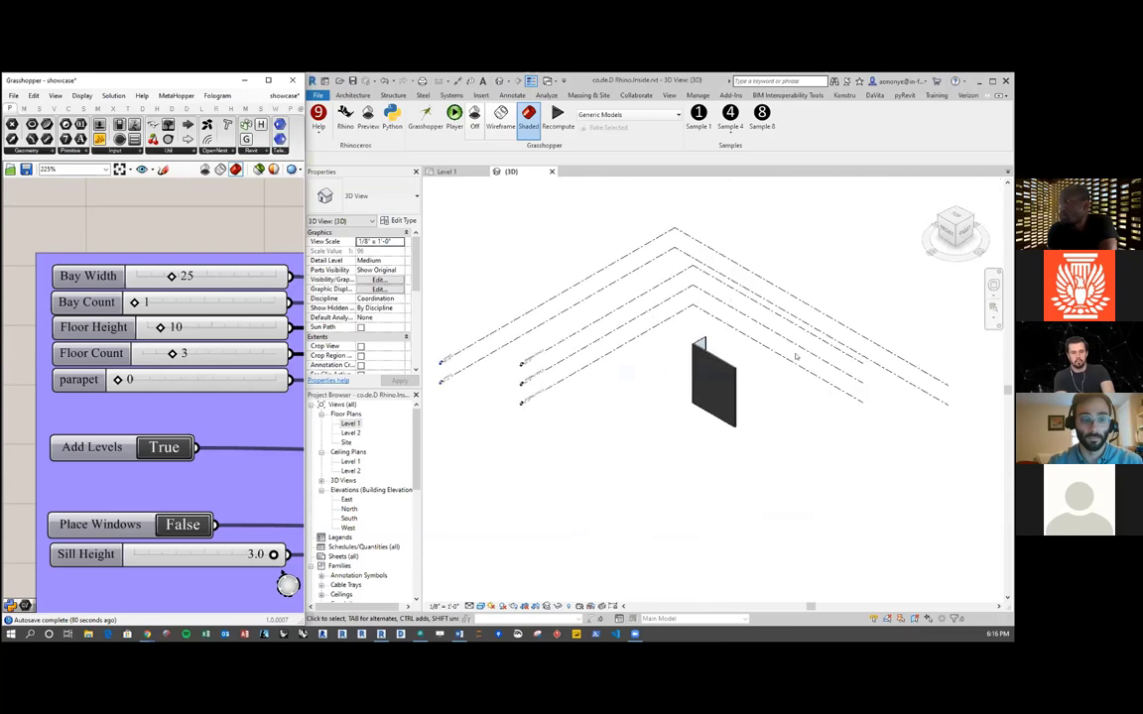
{"action": "scroll", "coordinate": [504, 371], "scroll_direction": "up", "scroll_amount": 2}
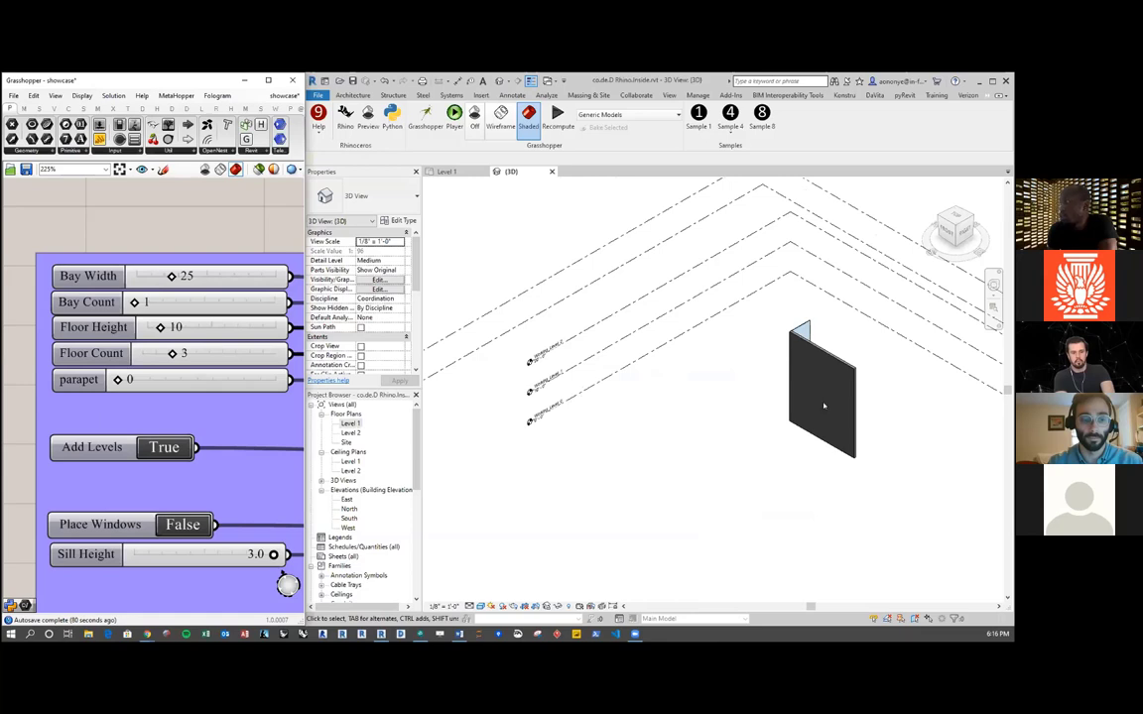
{"action": "scroll", "coordinate": [823, 405], "scroll_direction": "up", "scroll_amount": 2}
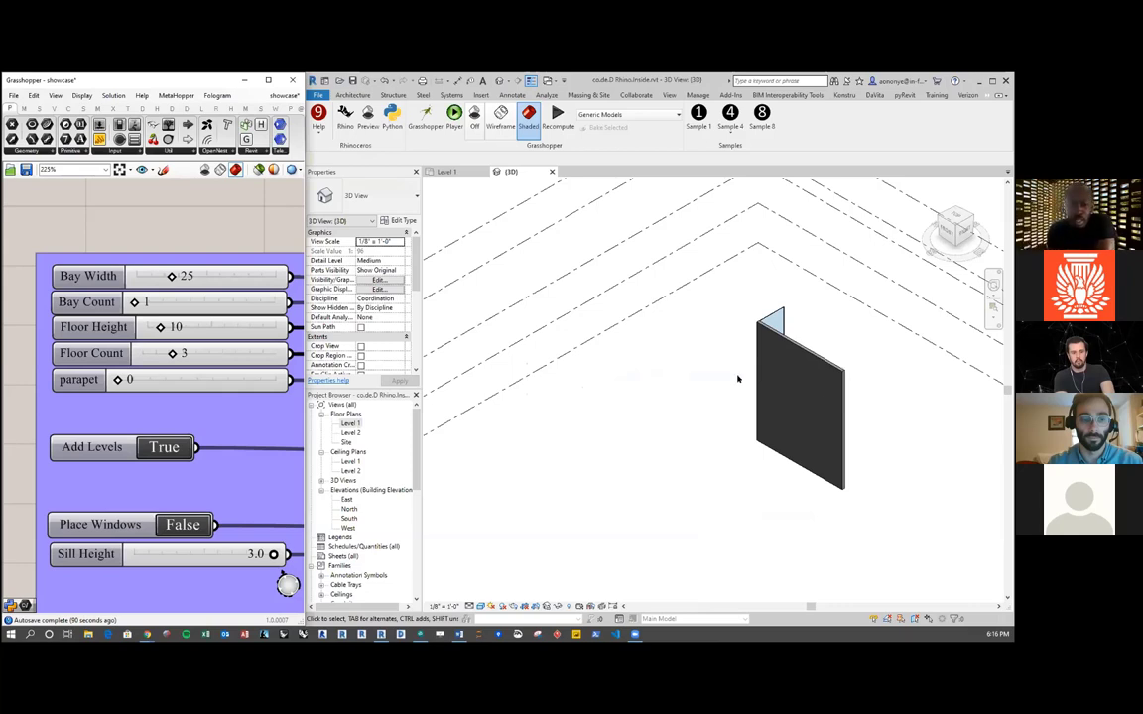
{"action": "scroll", "coordinate": [866, 341], "scroll_direction": "up", "scroll_amount": 2}
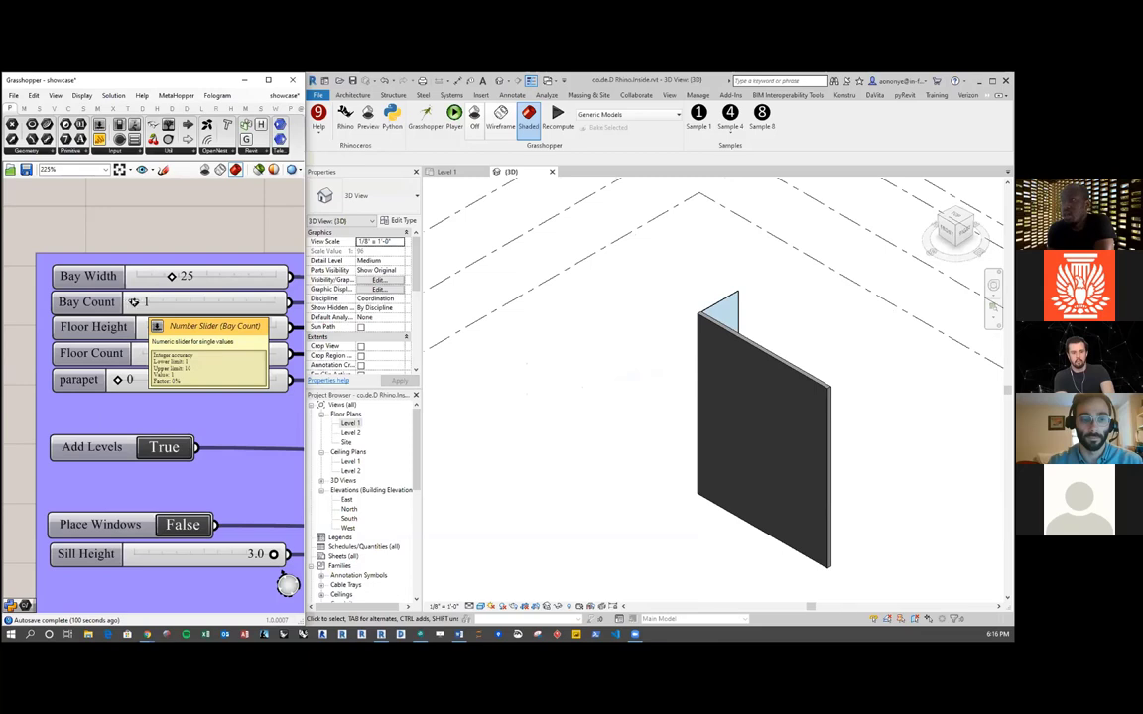
{"action": "left_click_drag", "start_coordinate": [134, 302], "coordinate": [166, 304]}
{"action": "scroll", "coordinate": [732, 449], "scroll_direction": "down", "scroll_amount": 2}
{"action": "scroll", "coordinate": [738, 455], "scroll_direction": "up", "scroll_amount": 1}
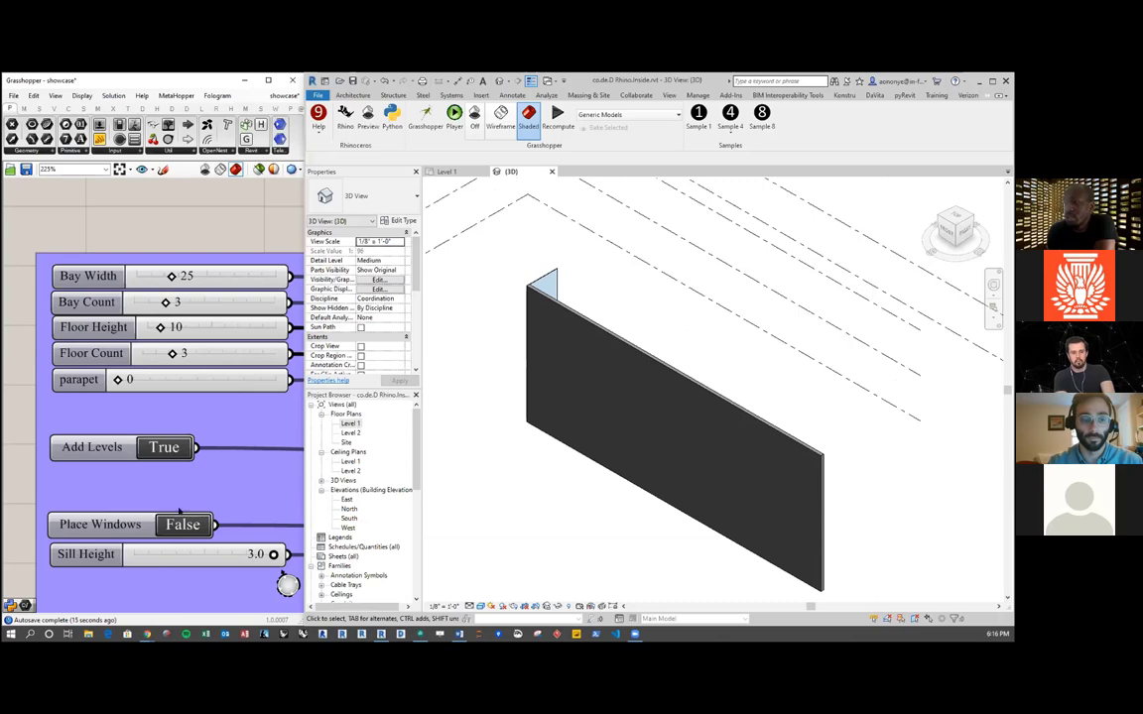
{"action": "scroll", "coordinate": [179, 510], "scroll_direction": "down", "scroll_amount": 2}
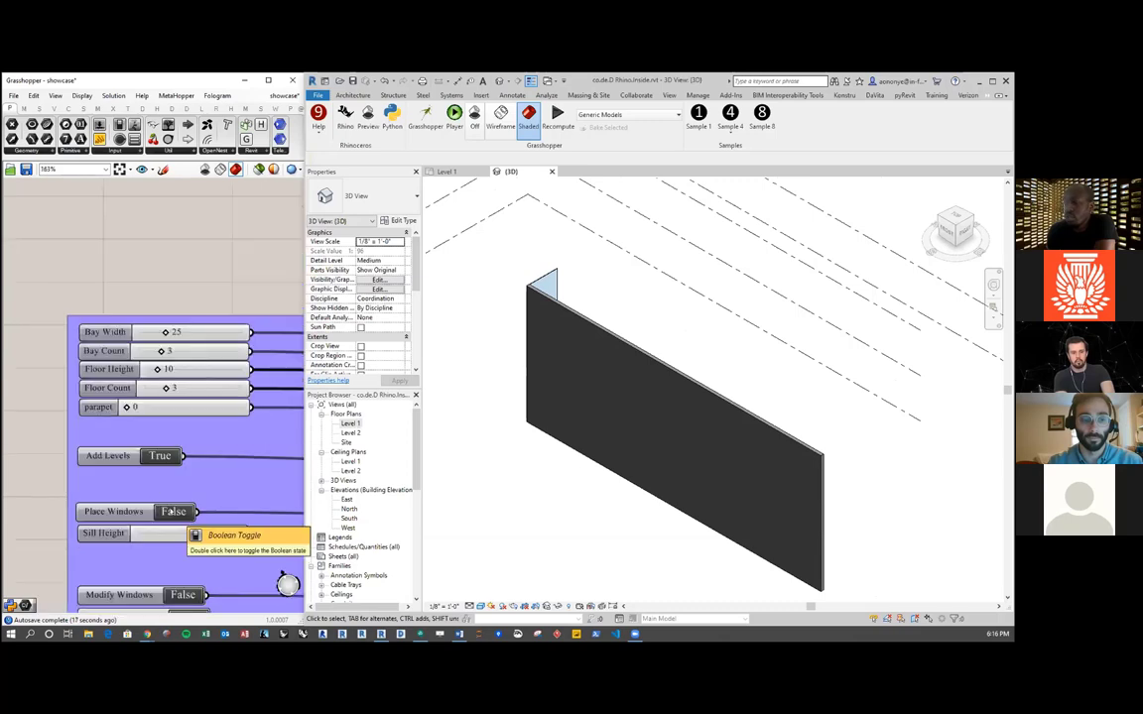
Step: Turn Place Windows on and raise the wall's parapet value from 0 to 2
{"action": "double_click", "coordinate": [172, 511]}
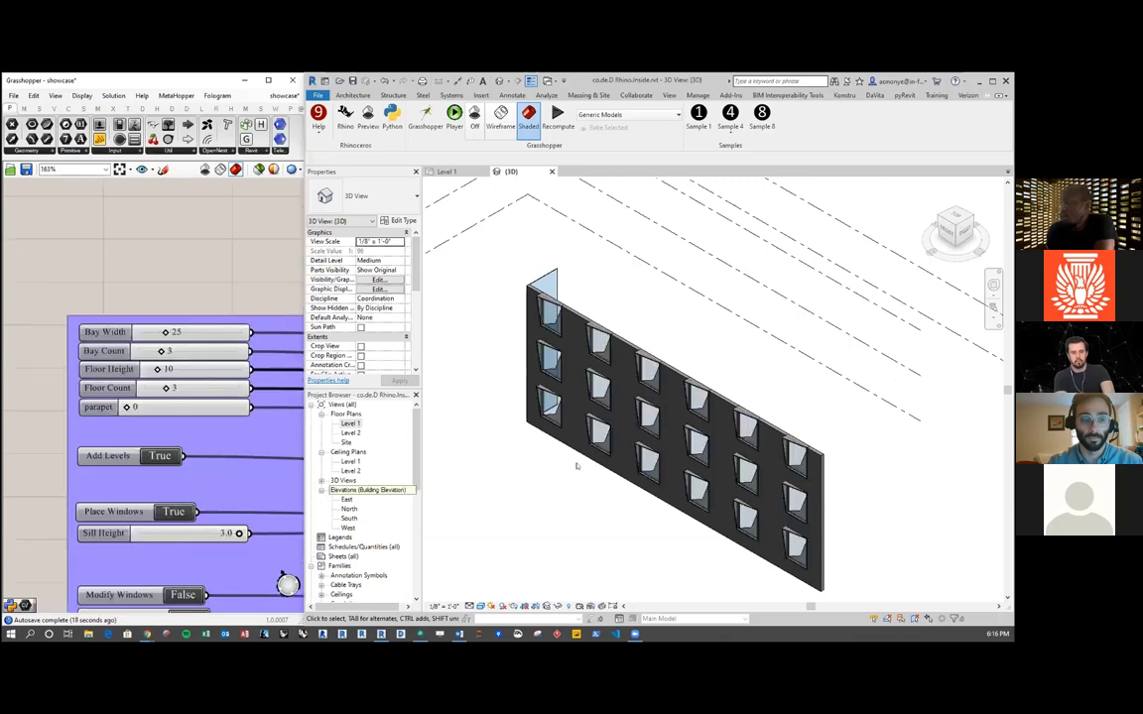
{"action": "scroll", "coordinate": [548, 408], "scroll_direction": "up", "scroll_amount": 4}
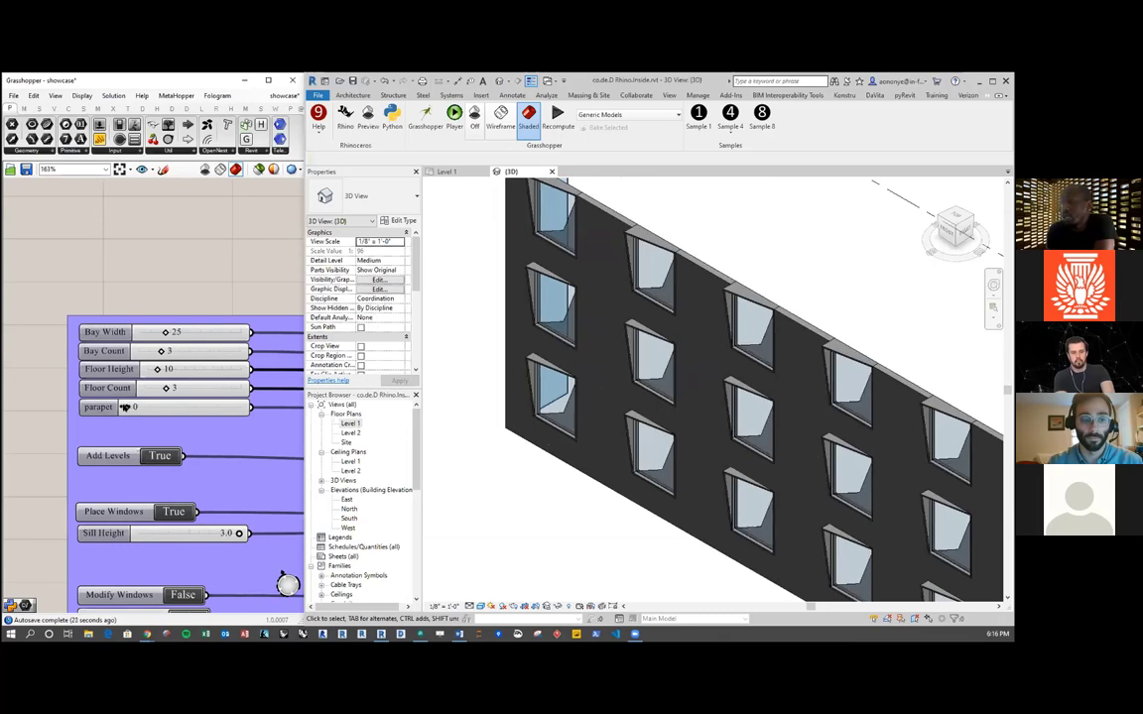
{"action": "left_click_drag", "start_coordinate": [126, 406], "coordinate": [147, 408]}
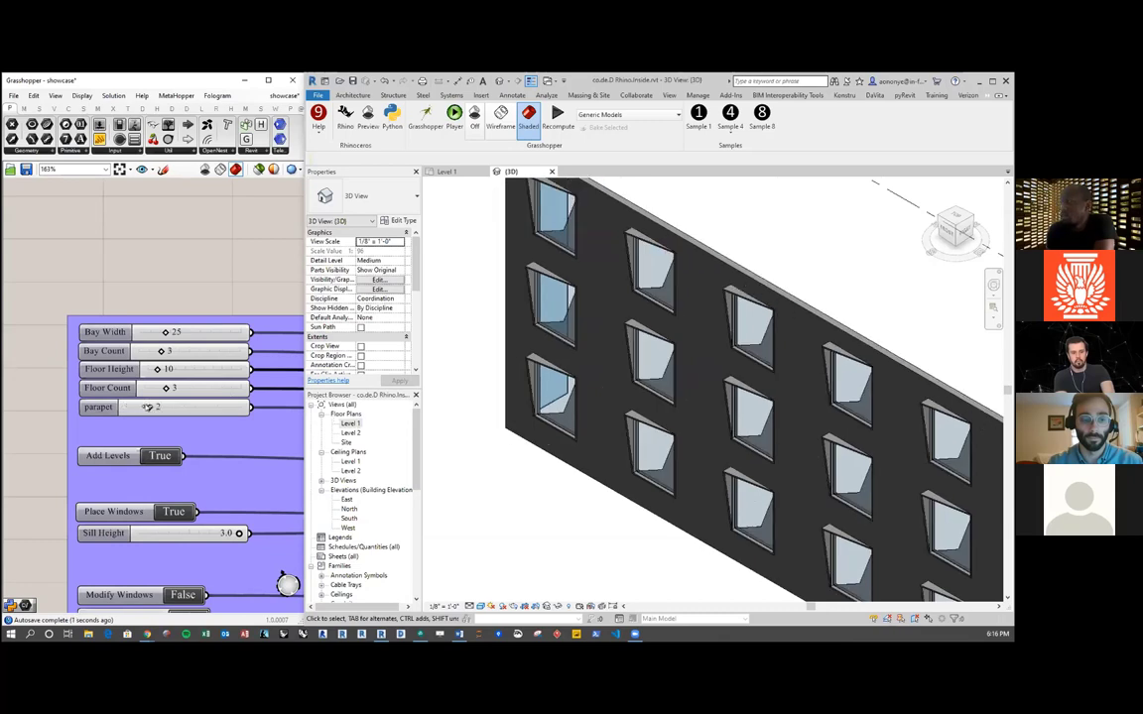
{"action": "scroll", "coordinate": [596, 404], "scroll_direction": "down", "scroll_amount": 3}
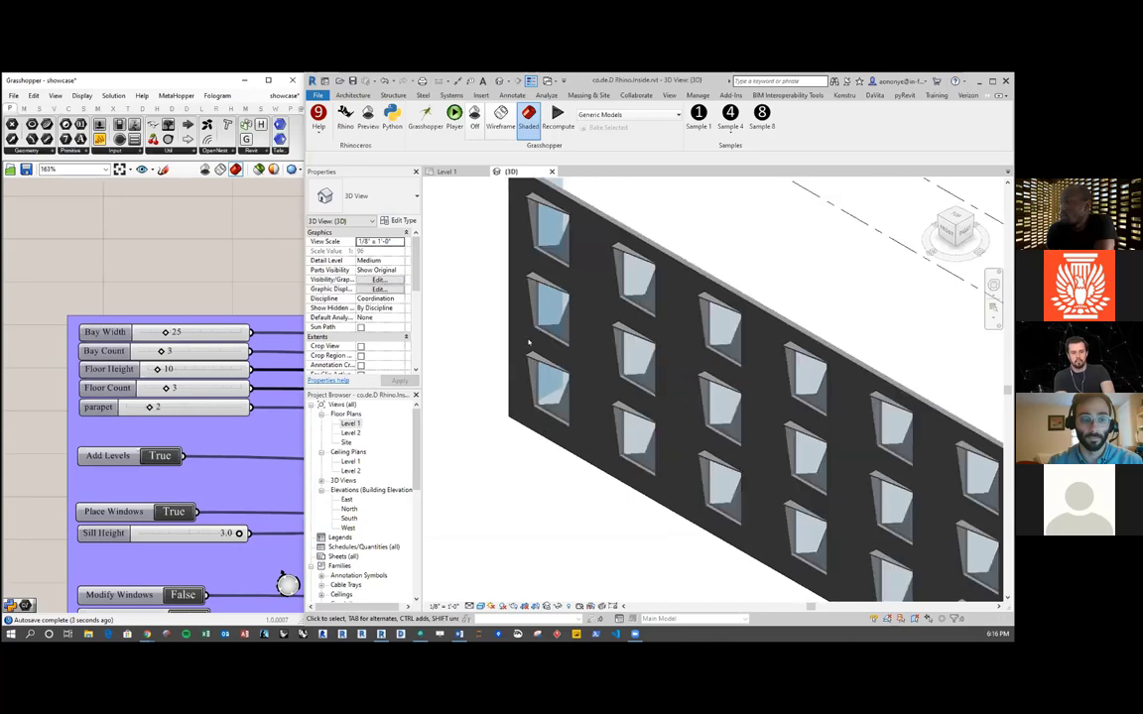
{"action": "scroll", "coordinate": [555, 297], "scroll_direction": "up", "scroll_amount": 3}
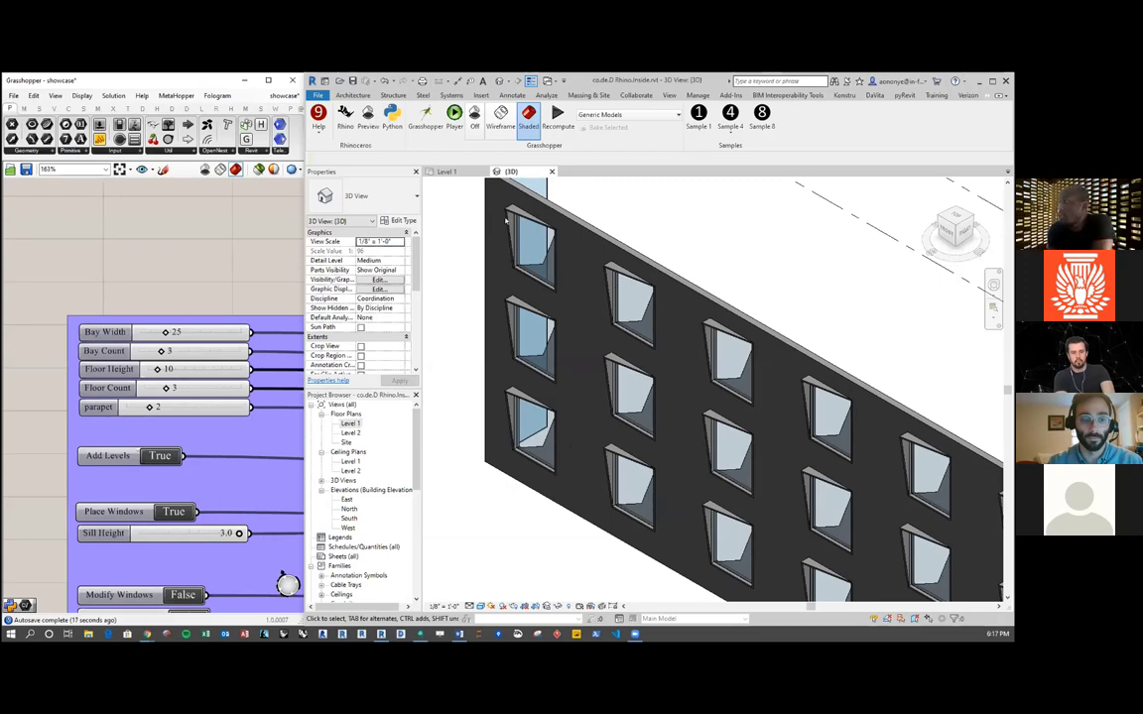
Step: Change the Sill Height slider value to 2.5
{"action": "left_click", "coordinate": [533, 243]}
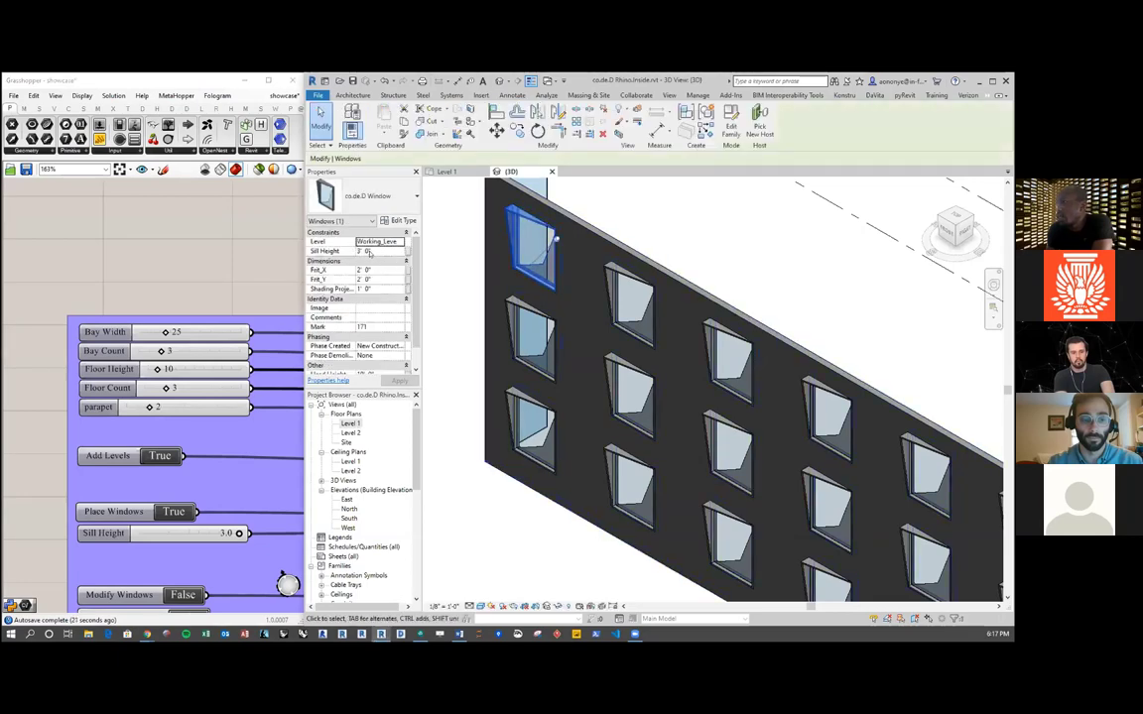
{"action": "scroll", "coordinate": [207, 544], "scroll_direction": "up", "scroll_amount": 3}
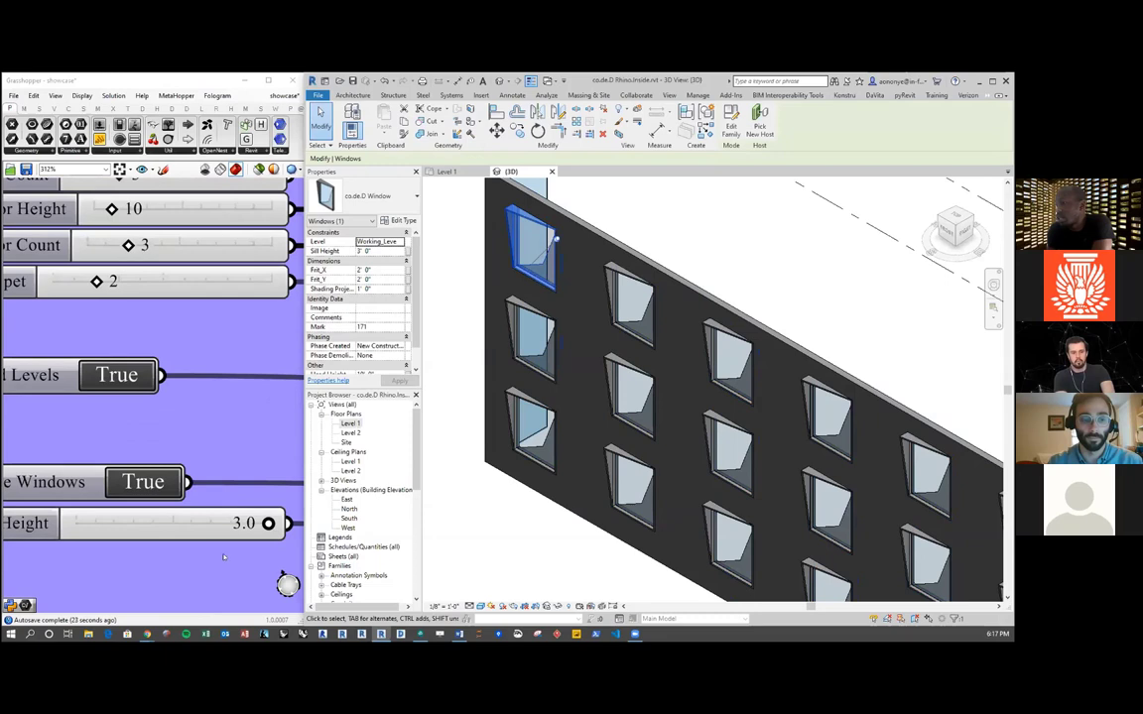
{"action": "double_click", "coordinate": [193, 526]}
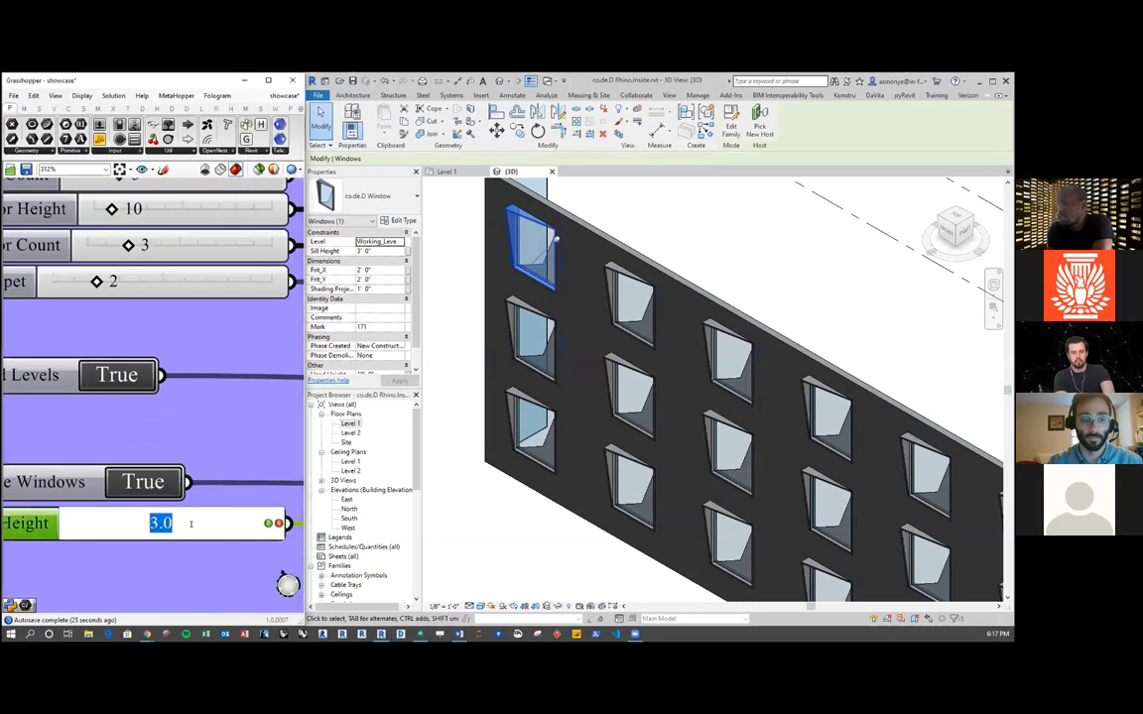
{"action": "type", "text": "2."}
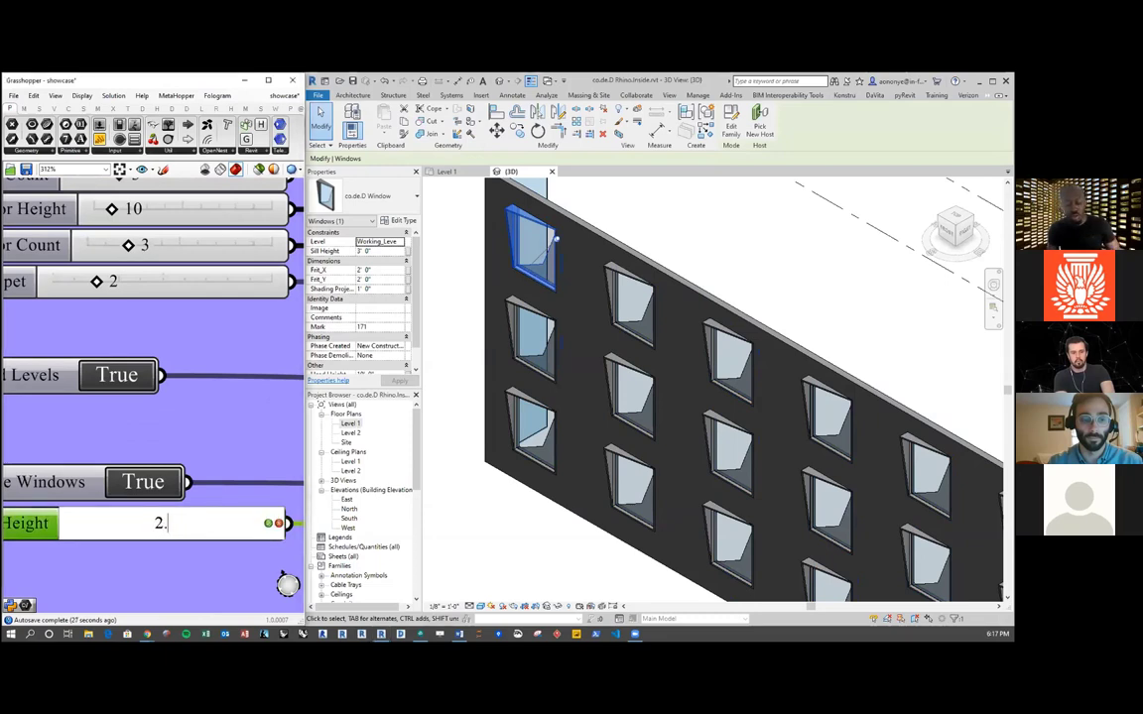
{"action": "type", "text": "5"}
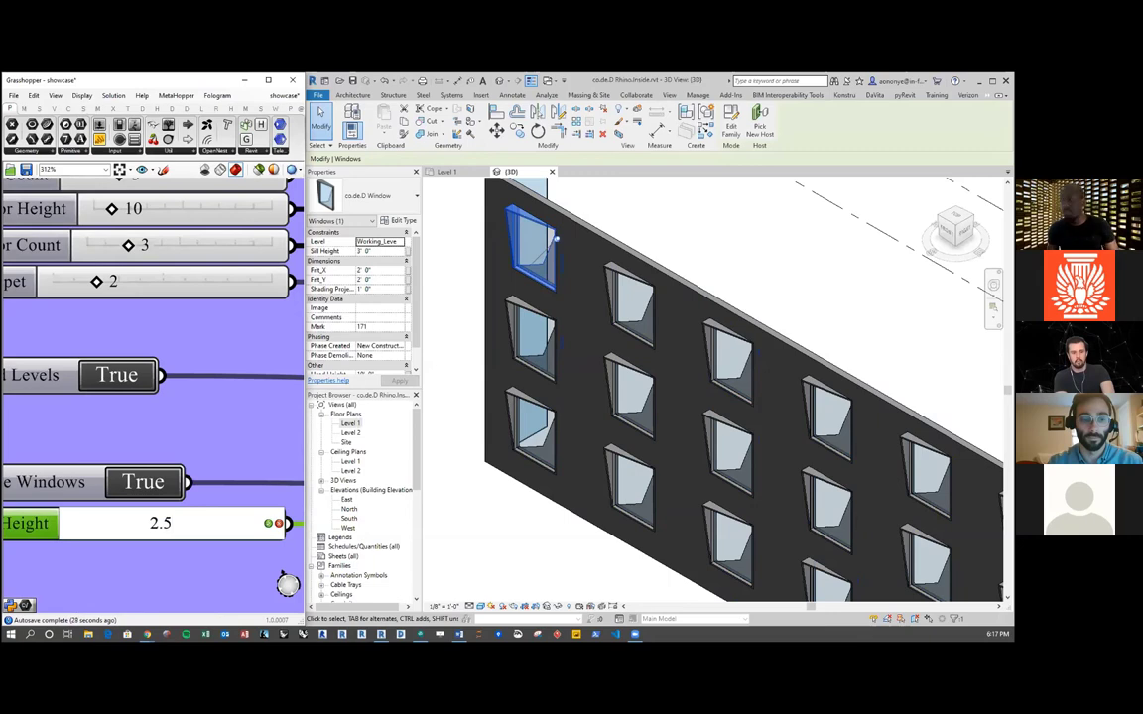
{"action": "key", "text": "Return"}
Step: Select the top-left window to confirm its 2' 6" sill height, then clear the selections
{"action": "left_click", "coordinate": [480, 503]}
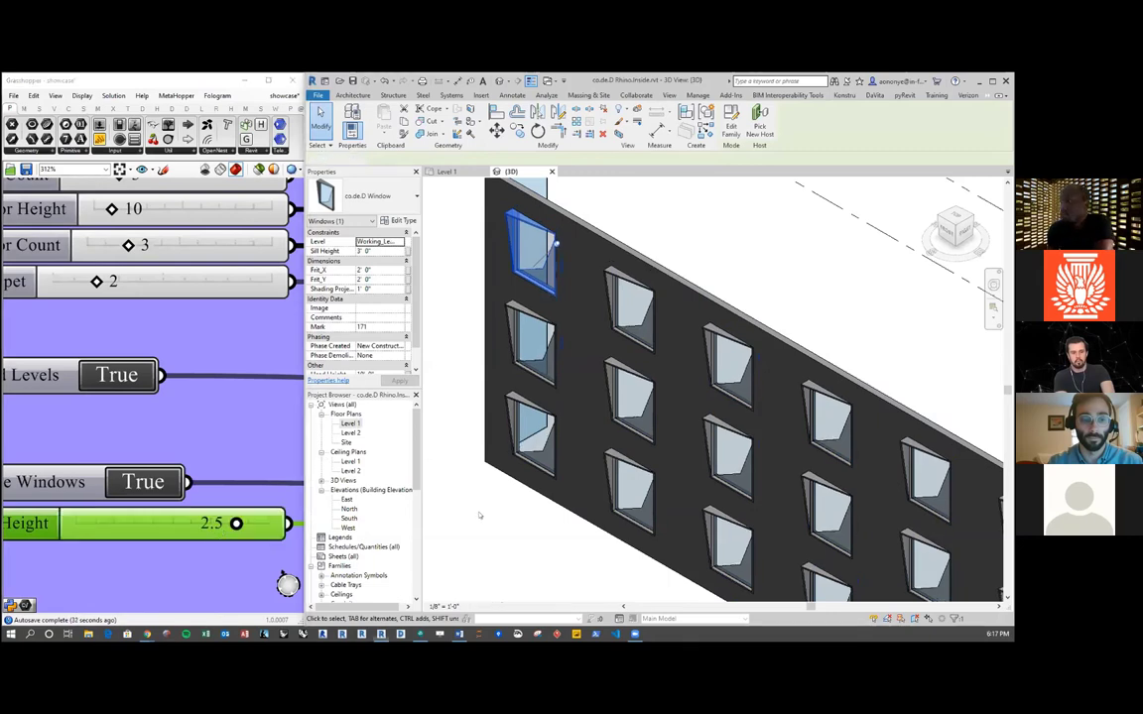
{"action": "left_click", "coordinate": [510, 256]}
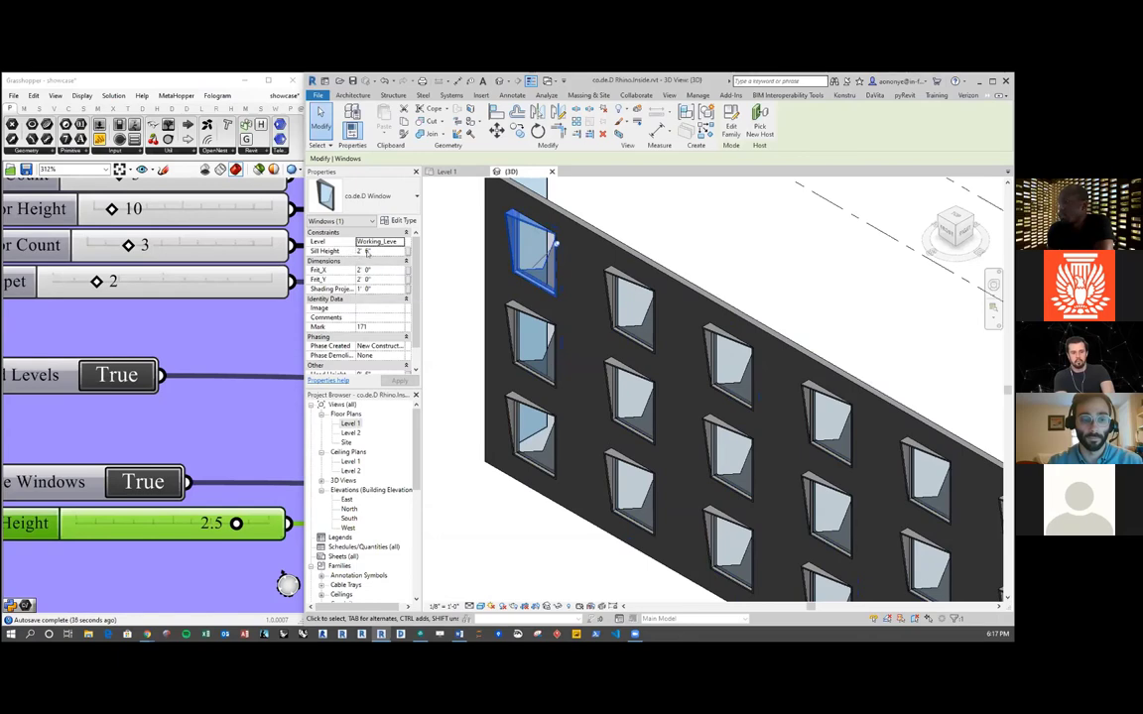
{"action": "scroll", "coordinate": [586, 391], "scroll_direction": "down", "scroll_amount": 4}
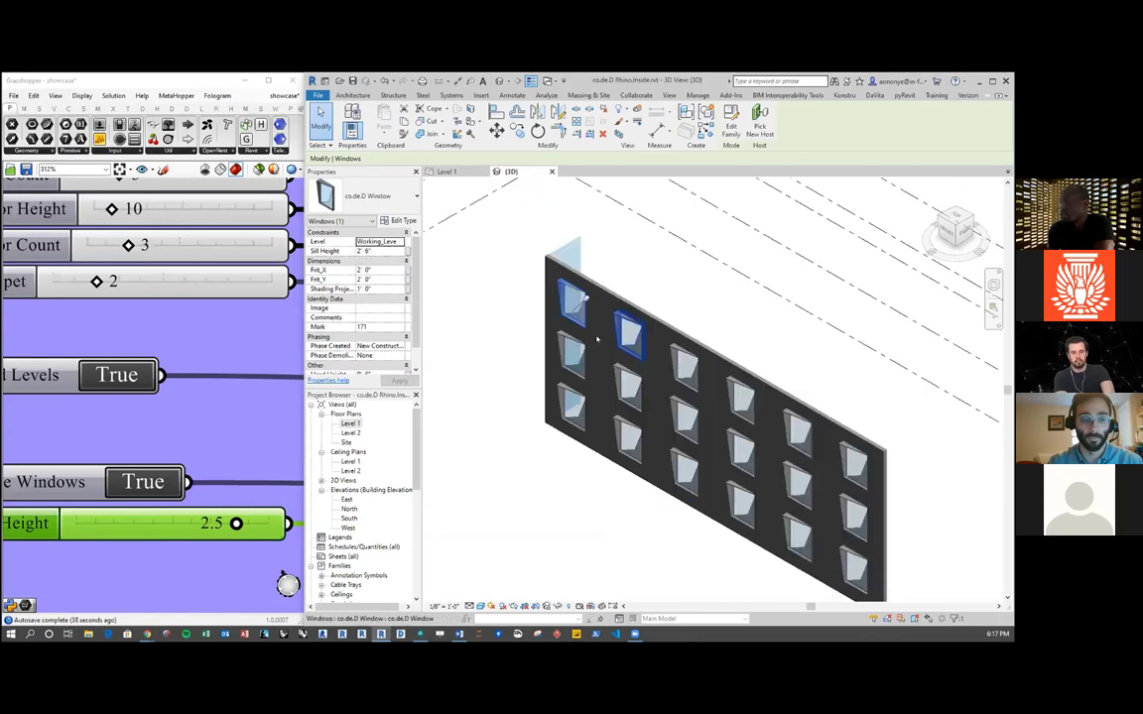
{"action": "scroll", "coordinate": [596, 397], "scroll_direction": "up", "scroll_amount": 1}
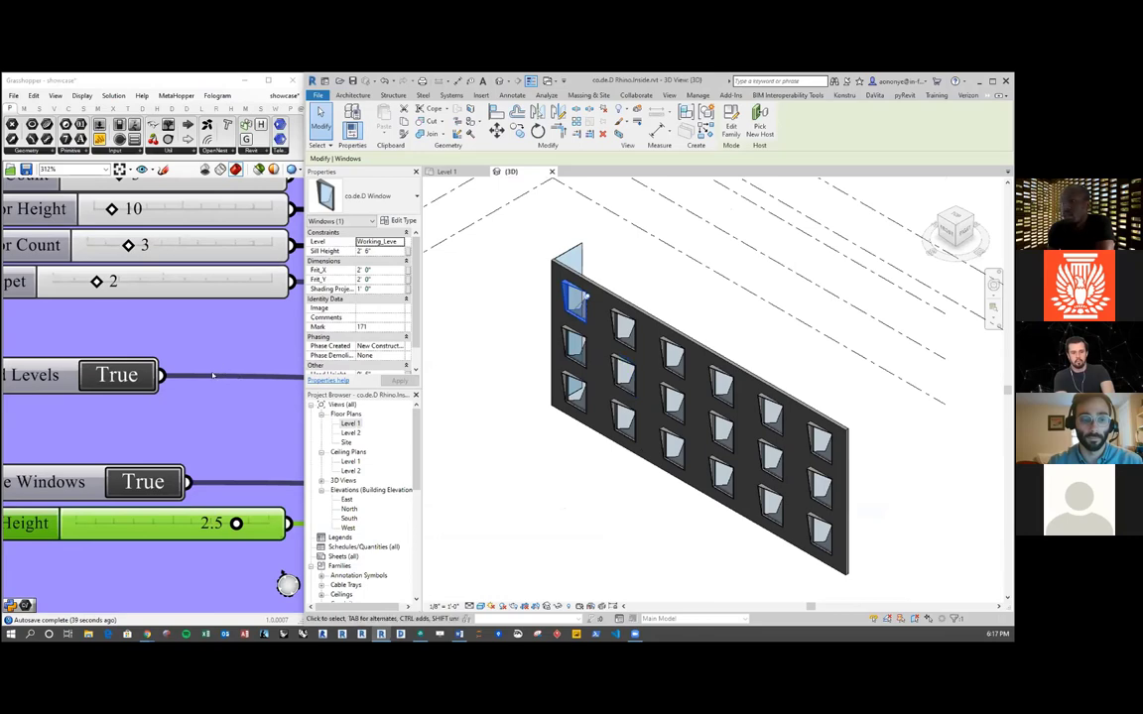
{"action": "scroll", "coordinate": [255, 408], "scroll_direction": "down", "scroll_amount": 4}
{"action": "scroll", "coordinate": [232, 439], "scroll_direction": "up", "scroll_amount": 2}
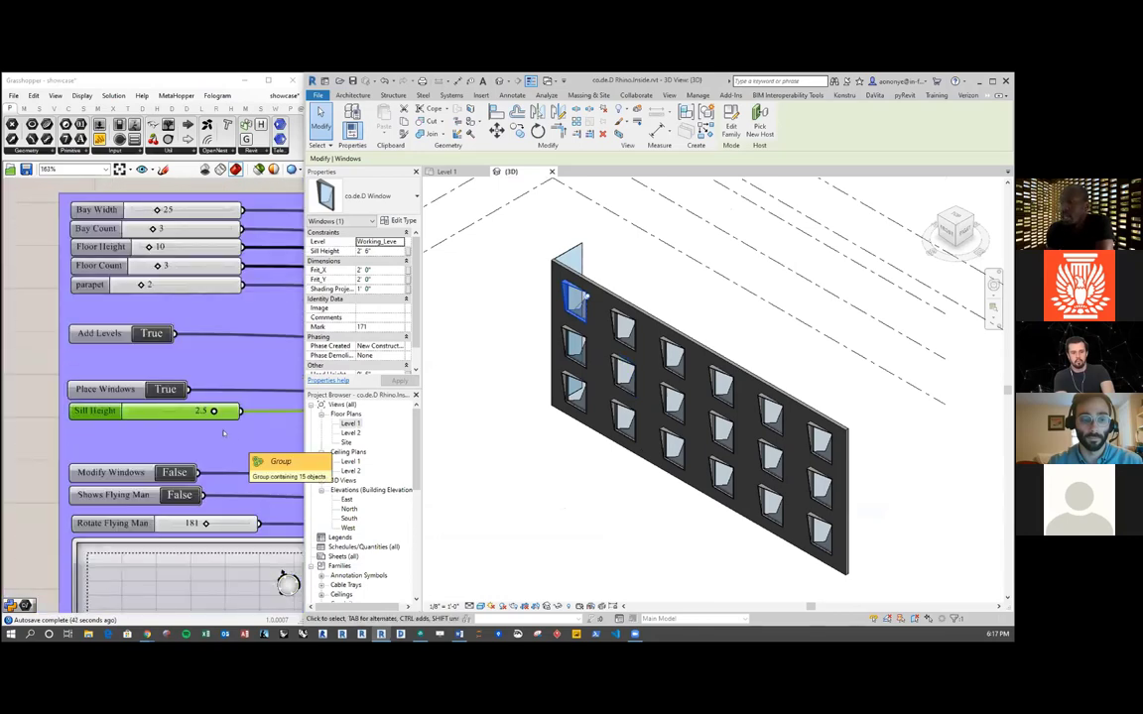
{"action": "scroll", "coordinate": [208, 427], "scroll_direction": "up", "scroll_amount": 1}
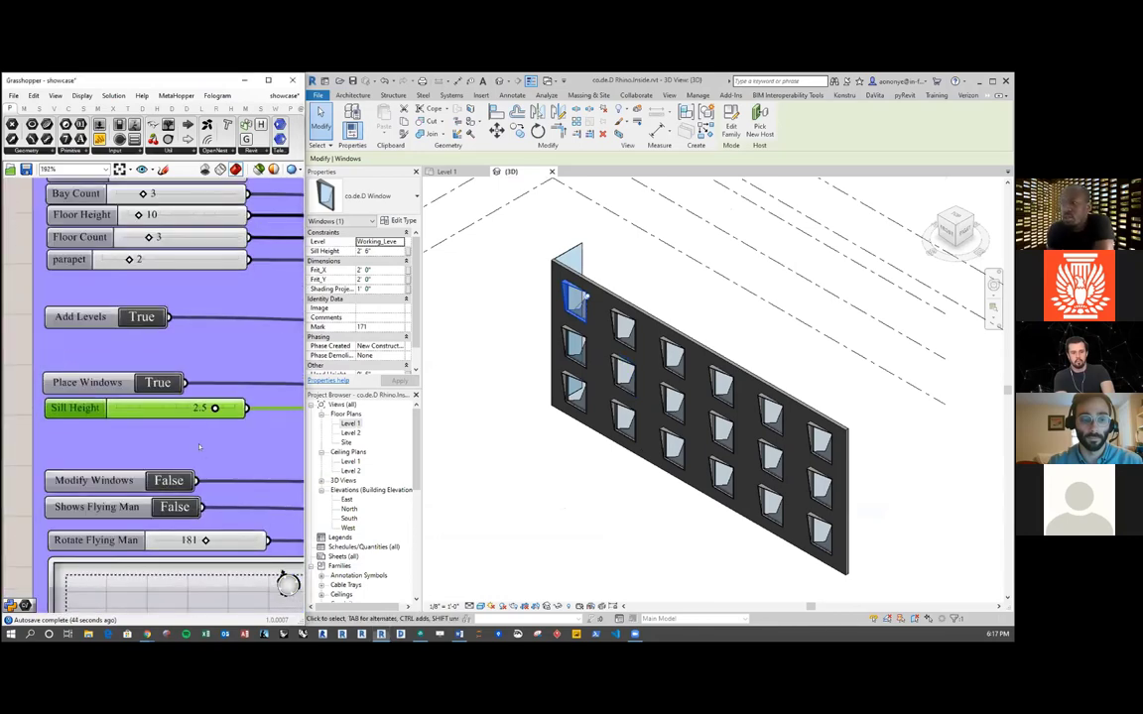
{"action": "right_click", "coordinate": [191, 437]}
{"action": "left_click", "coordinate": [12, 431]}
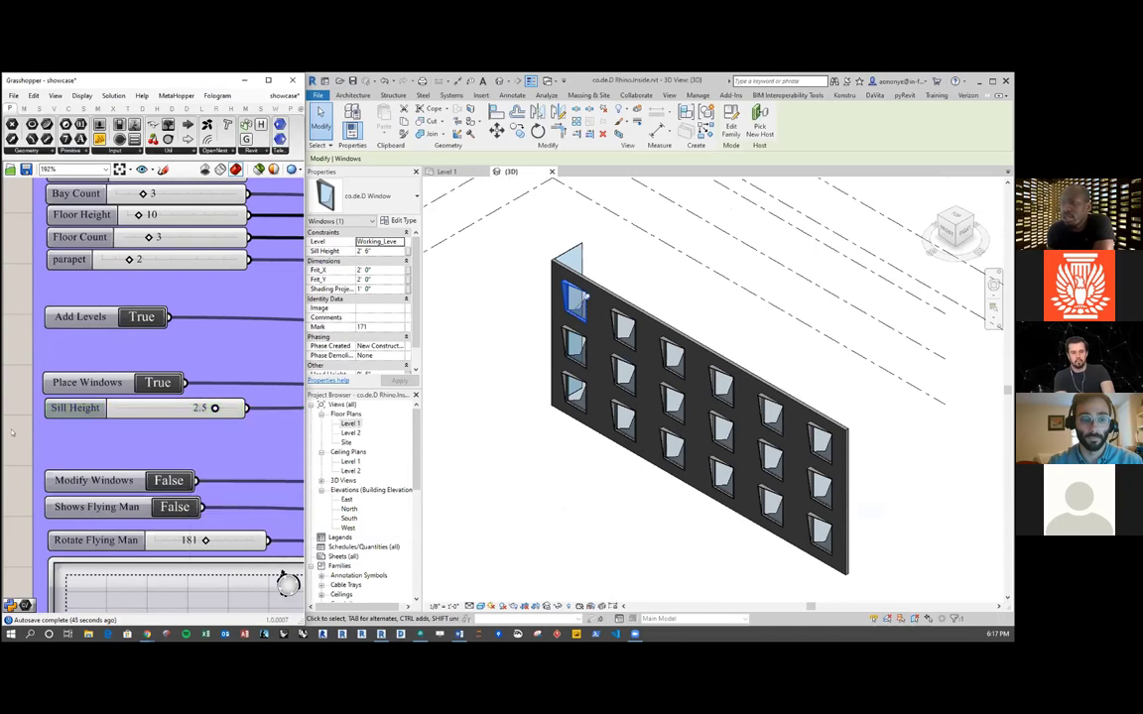
{"action": "left_click", "coordinate": [542, 477]}
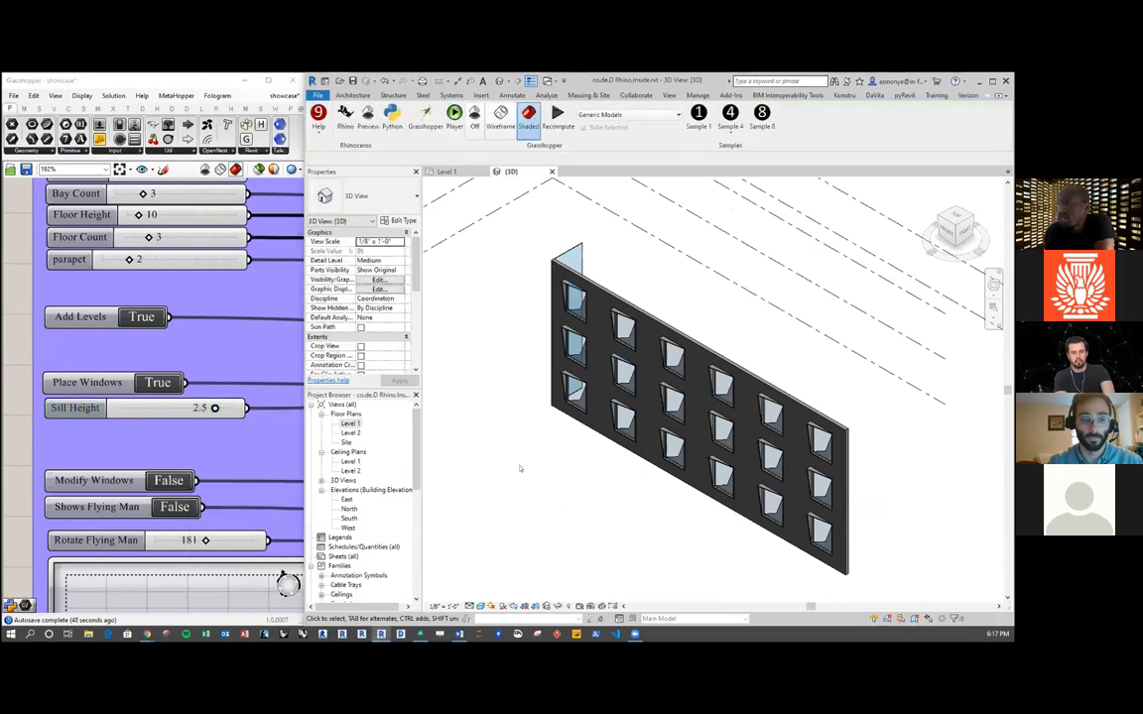
Step: Open the Level 1 plan, then return to the default 3D view of the wall
{"action": "double_click", "coordinate": [350, 422]}
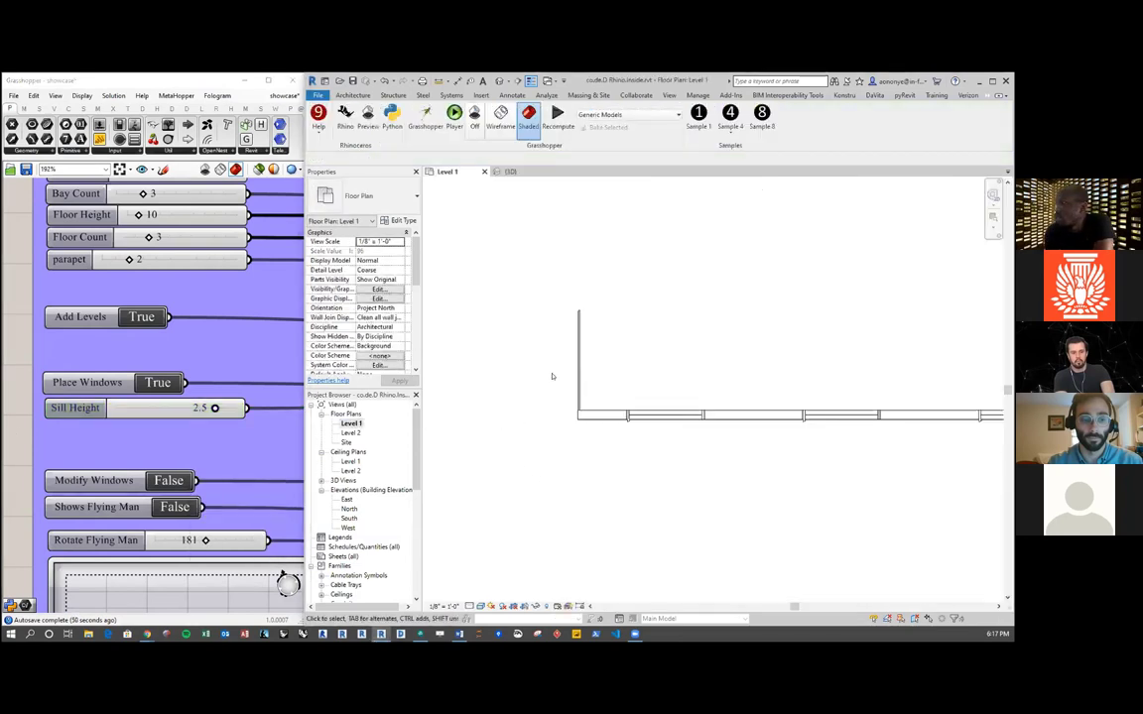
{"action": "scroll", "coordinate": [552, 376], "scroll_direction": "down", "scroll_amount": 3}
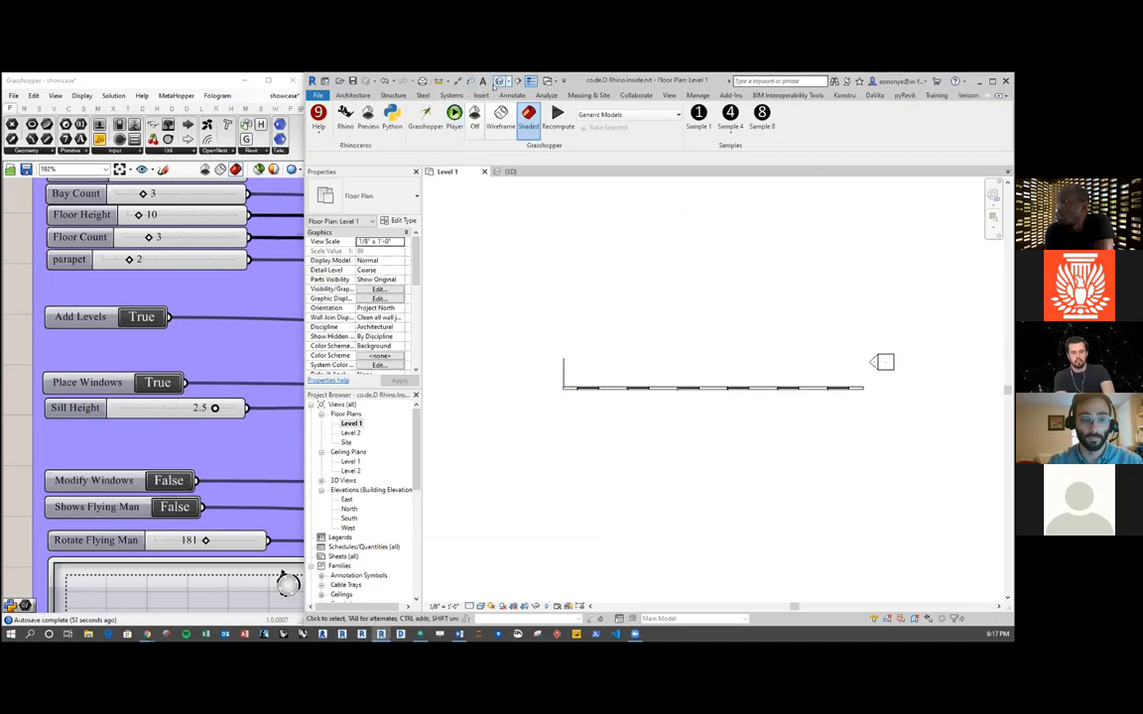
{"action": "left_click", "coordinate": [501, 81]}
{"action": "left_click", "coordinate": [592, 260]}
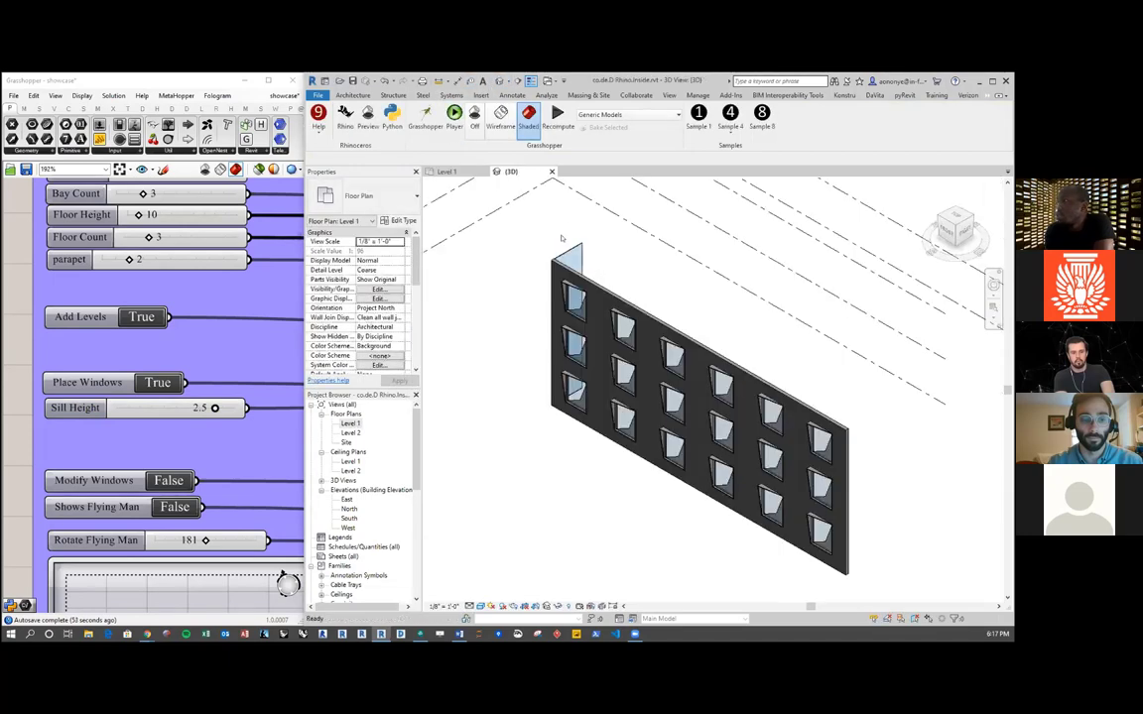
Step: From the Level 1 plan, place a new camera view aimed at the curved wall's facade
{"action": "double_click", "coordinate": [351, 423]}
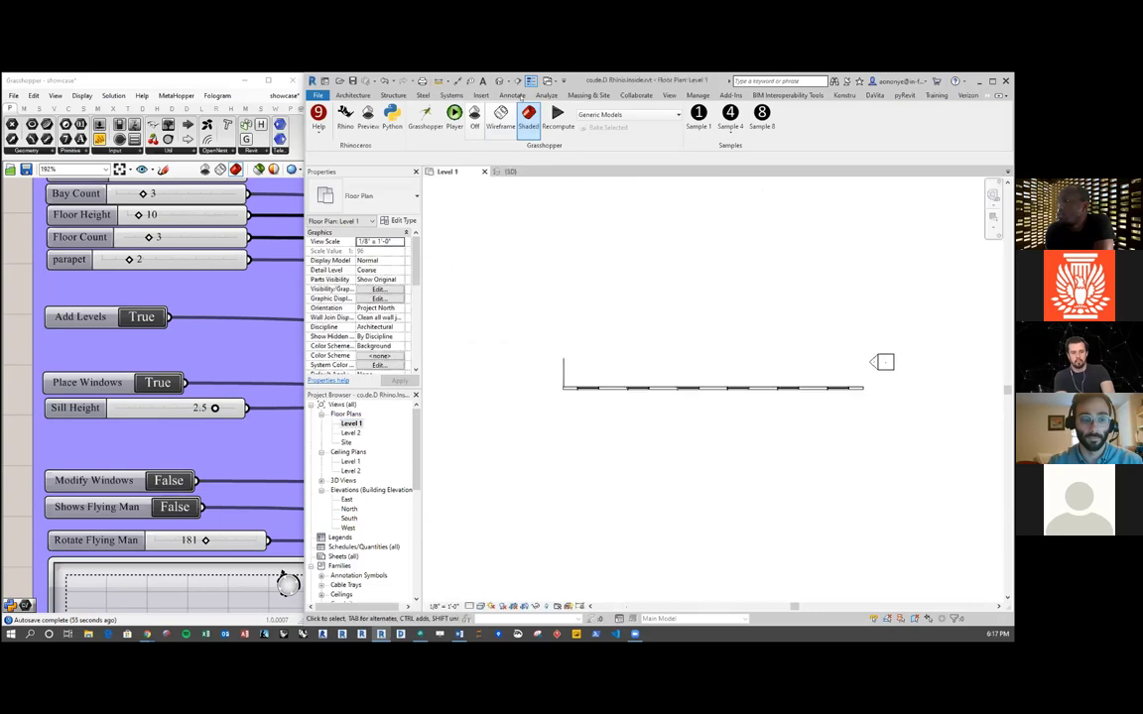
{"action": "left_click", "coordinate": [508, 81]}
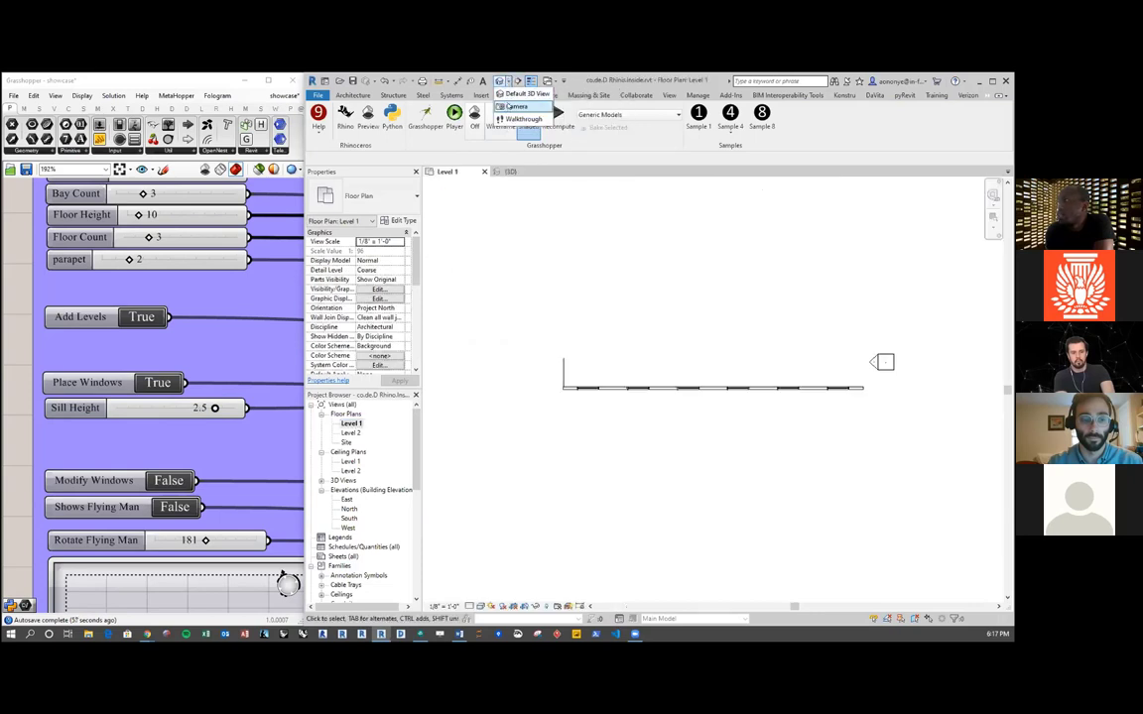
{"action": "left_click", "coordinate": [516, 106]}
{"action": "left_click", "coordinate": [549, 517]}
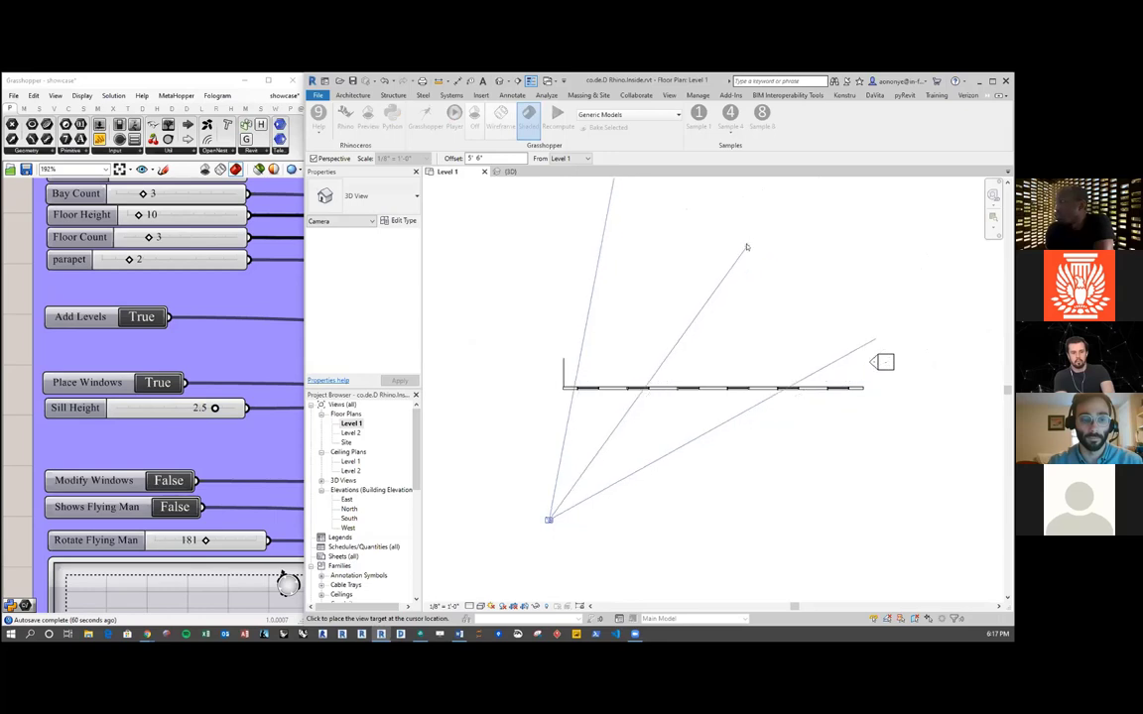
{"action": "left_click", "coordinate": [746, 246]}
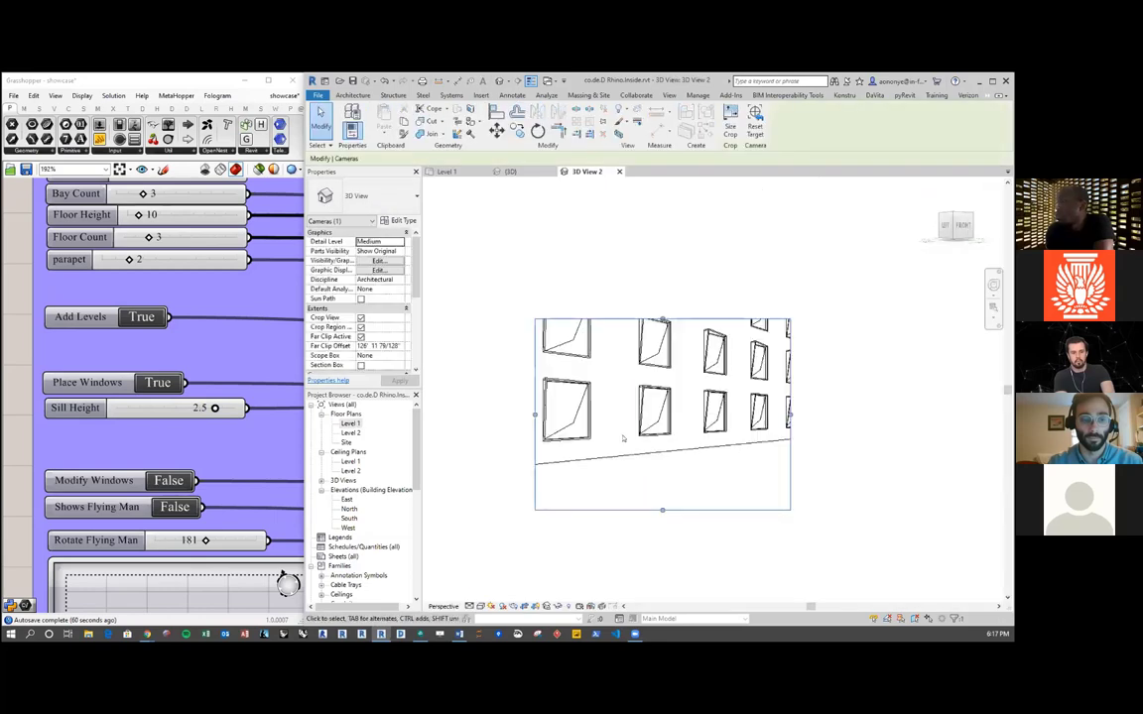
Step: Widen the camera view's crop region to show more windows and set Floor Count to 3
{"action": "scroll", "coordinate": [623, 439], "scroll_direction": "down", "scroll_amount": 3}
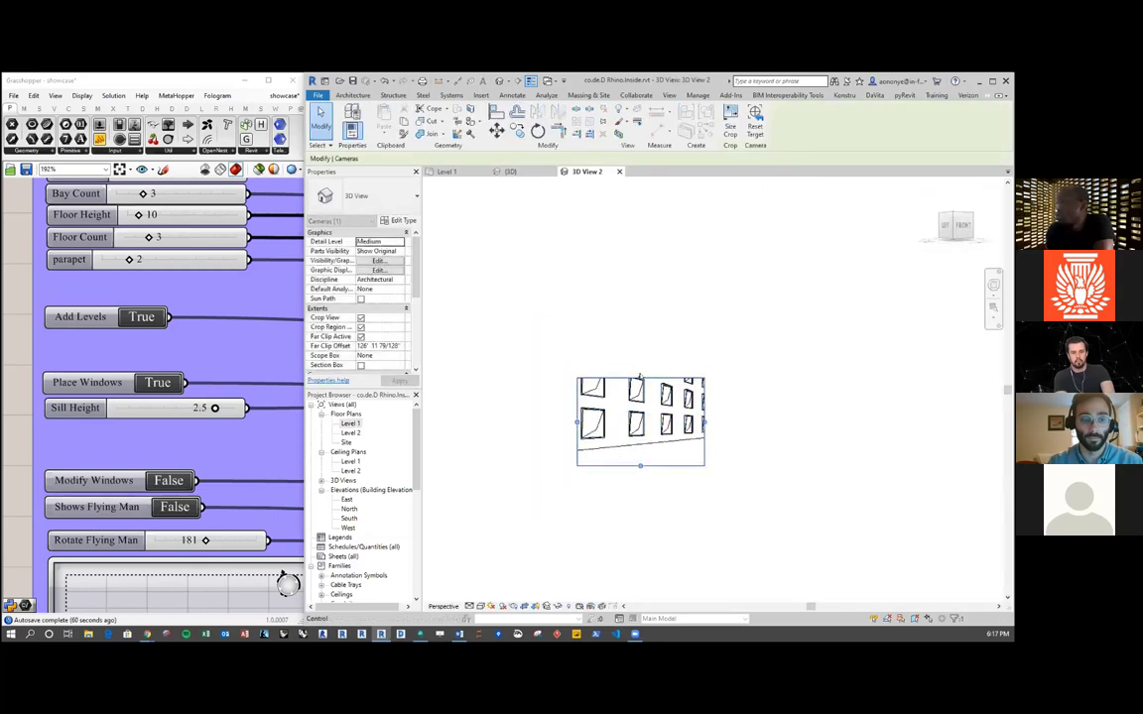
{"action": "left_click_drag", "start_coordinate": [640, 377], "coordinate": [640, 242]}
{"action": "left_click_drag", "start_coordinate": [577, 353], "coordinate": [537, 351]}
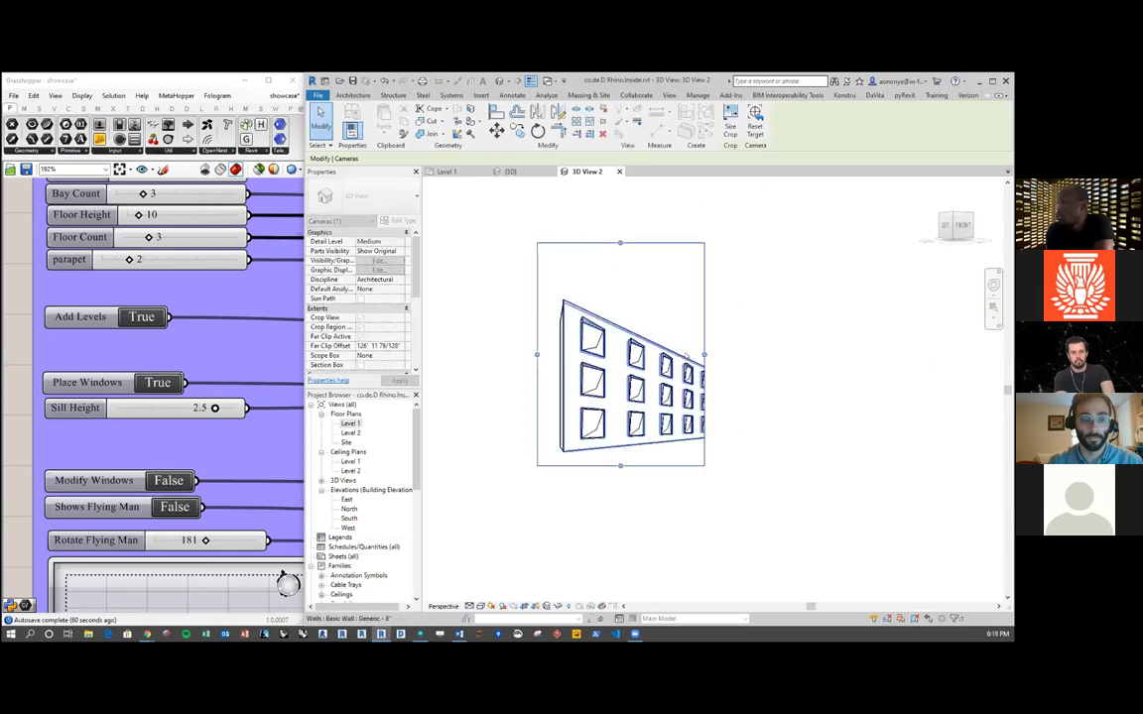
{"action": "left_click_drag", "start_coordinate": [703, 354], "coordinate": [740, 354]}
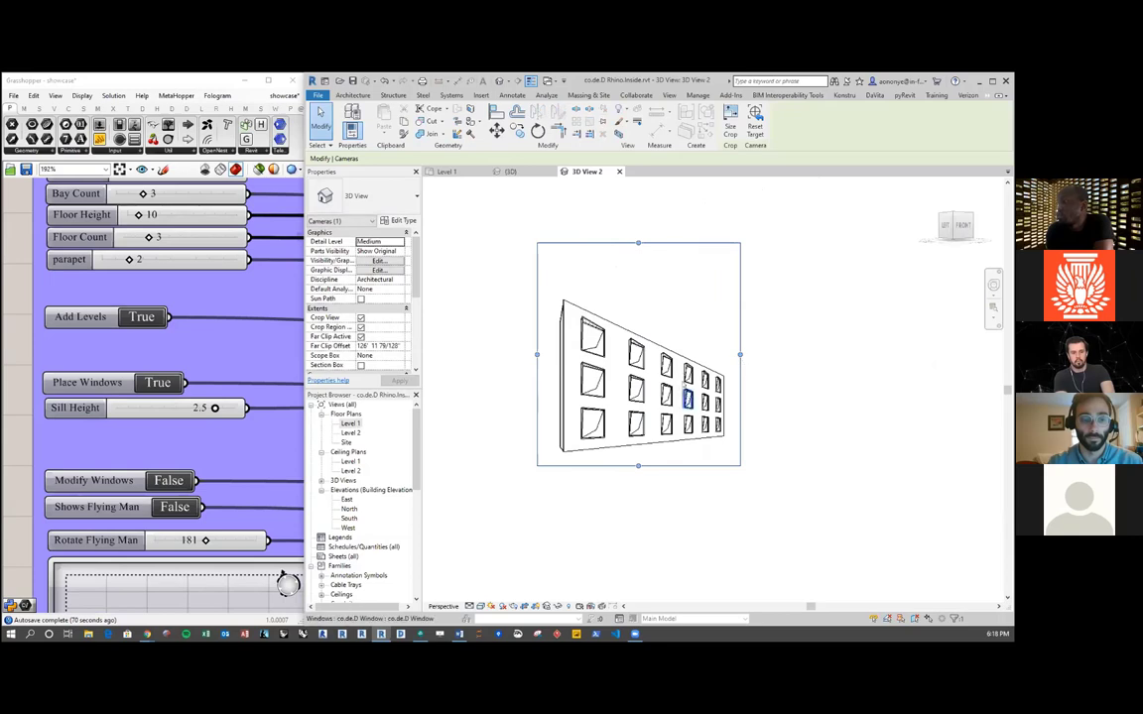
{"action": "scroll", "coordinate": [585, 348], "scroll_direction": "up", "scroll_amount": 3}
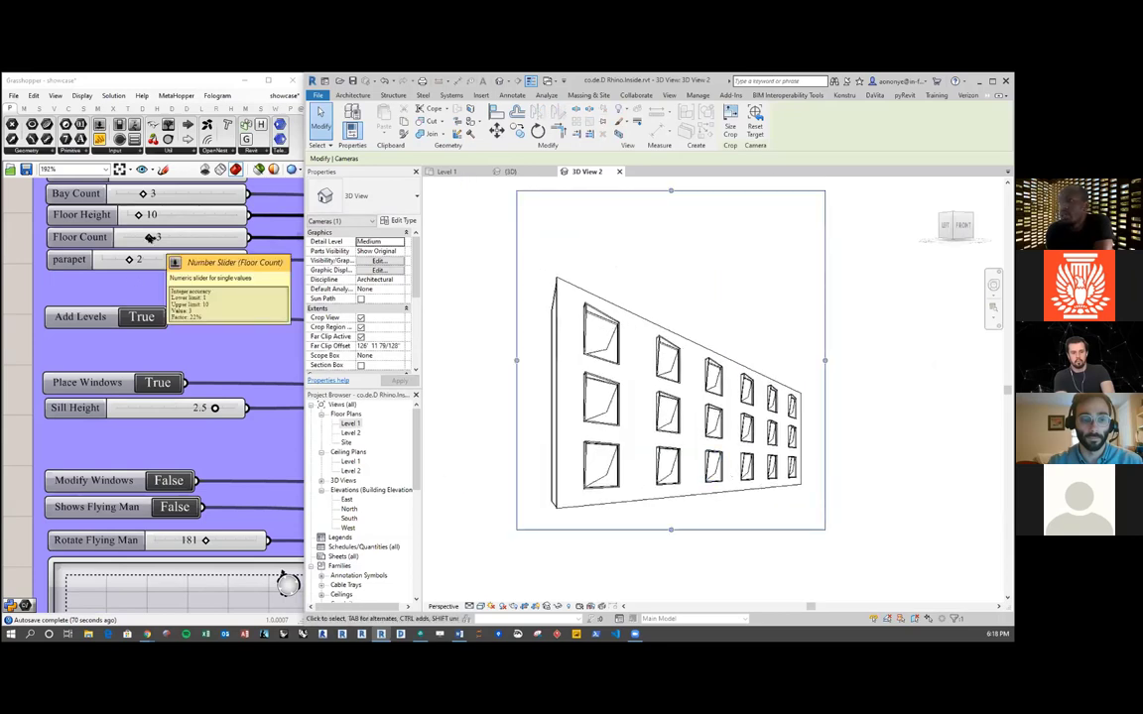
{"action": "mouse_move", "coordinate": [147, 237]}
{"action": "left_mouse_down"}
{"action": "mouse_move", "coordinate": [160, 237]}
{"action": "mouse_move", "coordinate": [150, 238]}
{"action": "left_mouse_up"}
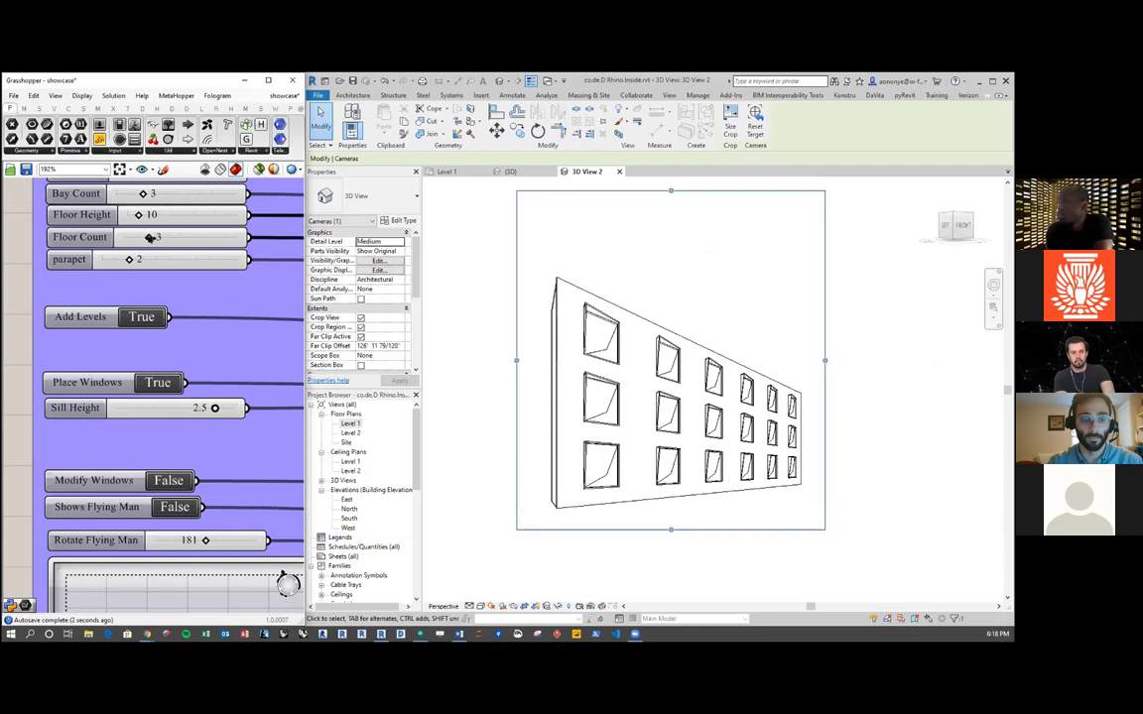
{"action": "left_click", "coordinate": [725, 269]}
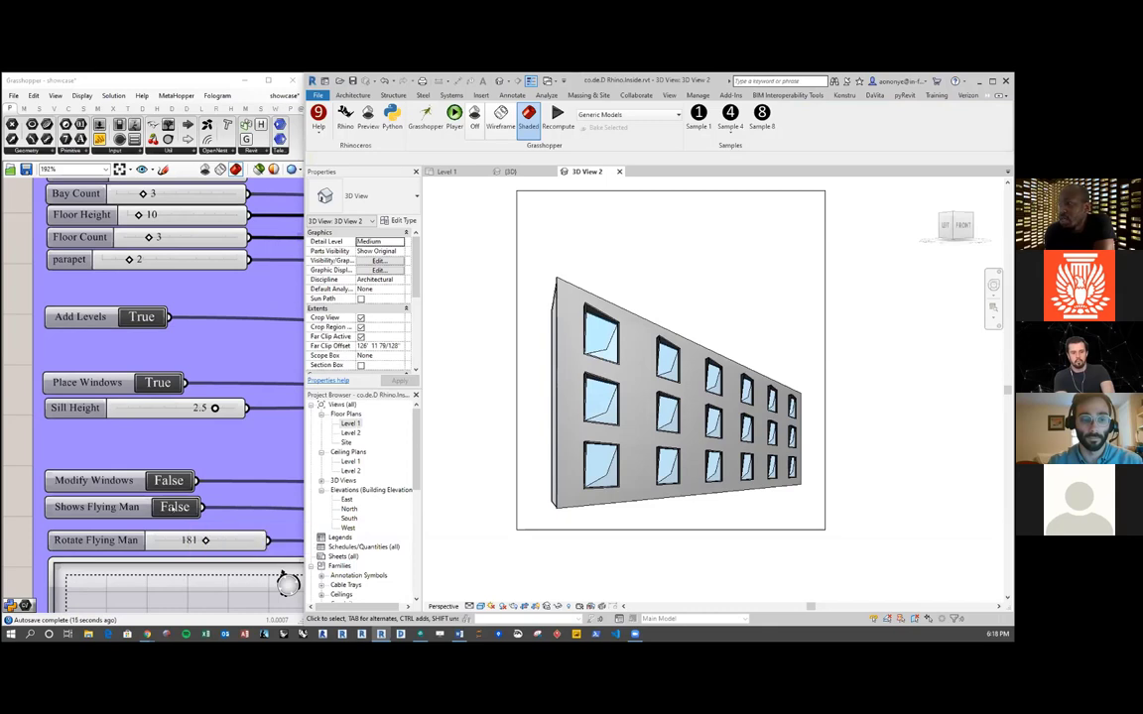
Step: Turn on the flying man, slide it to the wall's left end, and open the South elevation
{"action": "double_click", "coordinate": [173, 507]}
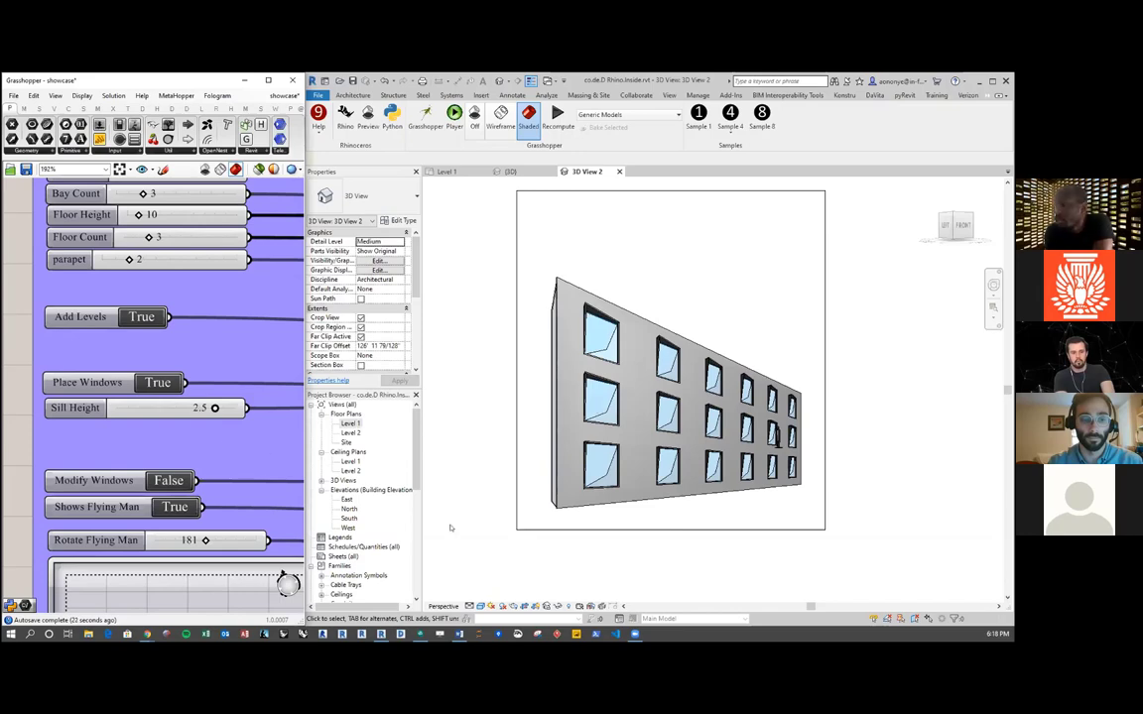
{"action": "scroll", "coordinate": [169, 415], "scroll_direction": "down", "scroll_amount": 4}
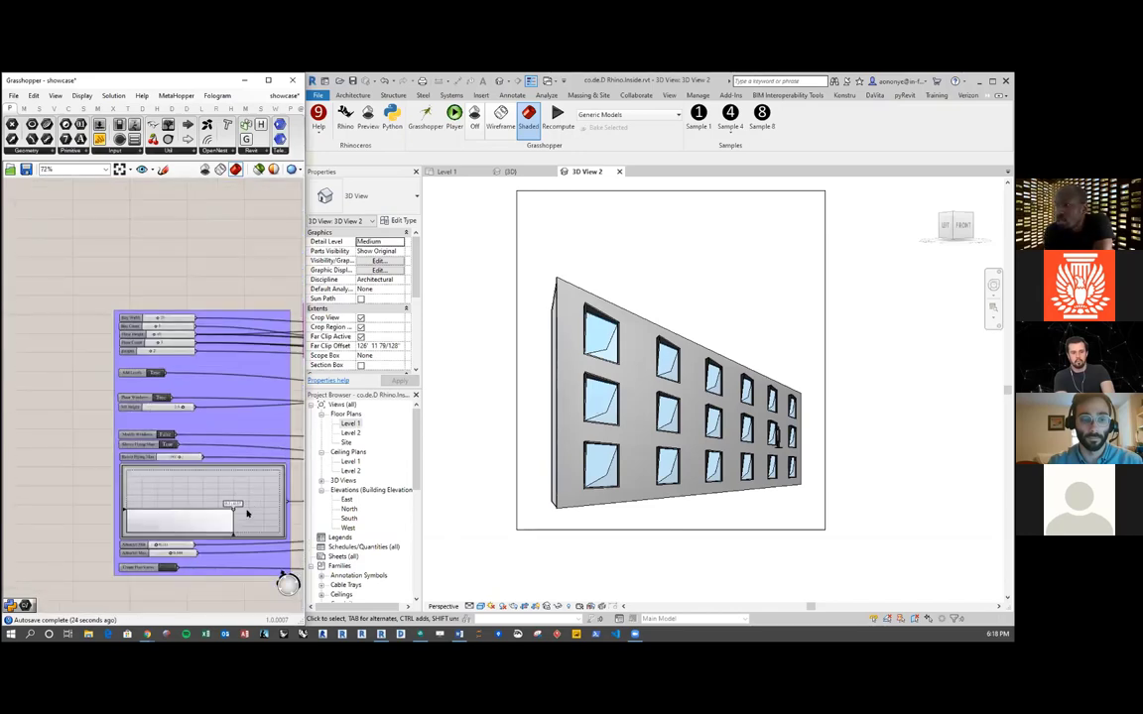
{"action": "scroll", "coordinate": [228, 555], "scroll_direction": "up", "scroll_amount": 2}
{"action": "right_click_drag", "start_coordinate": [223, 507], "coordinate": [209, 493]}
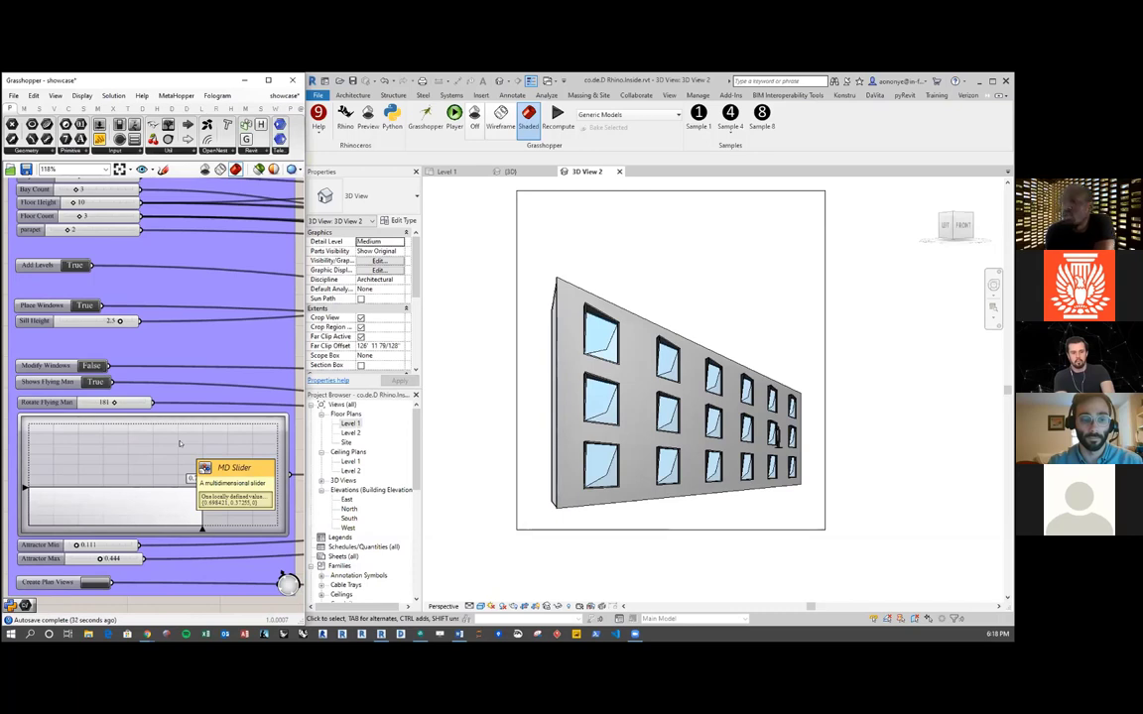
{"action": "mouse_move", "coordinate": [197, 481]}
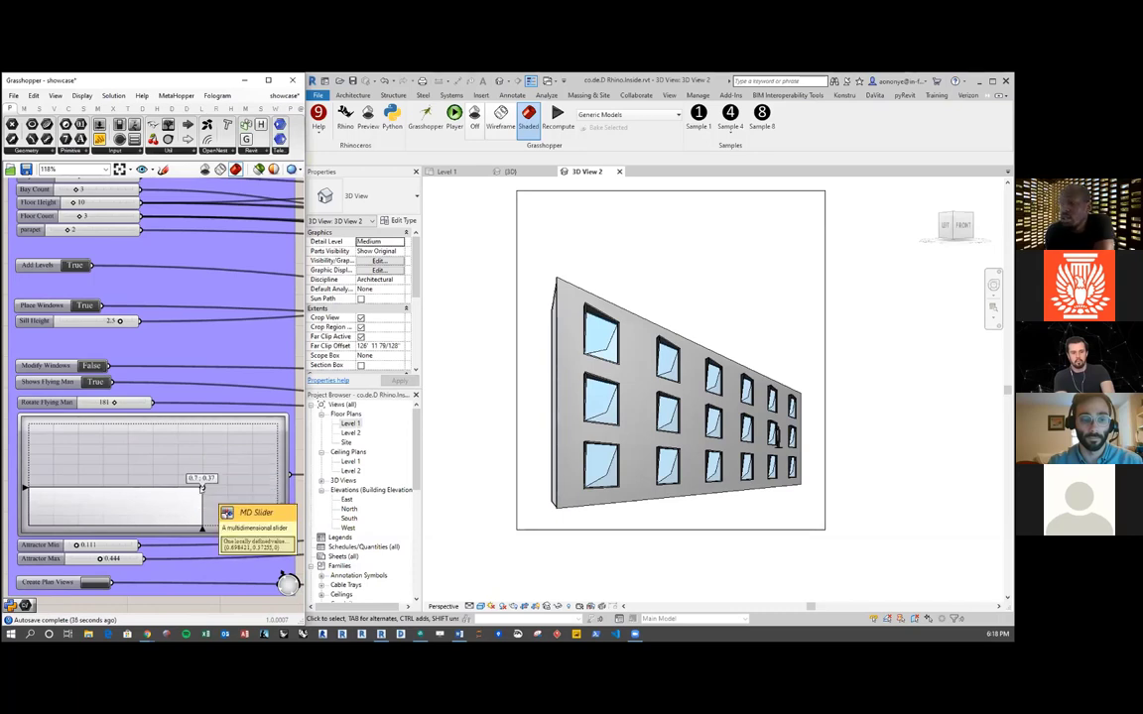
{"action": "left_click_drag", "start_coordinate": [202, 488], "coordinate": [32, 496]}
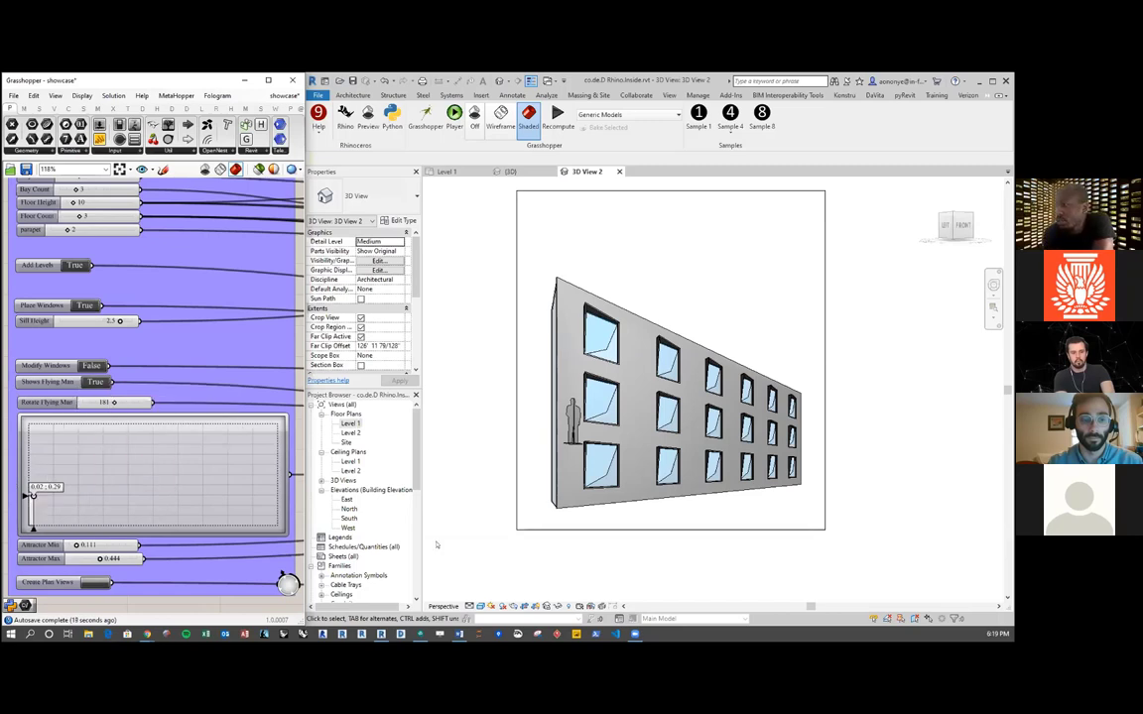
{"action": "double_click", "coordinate": [349, 519]}
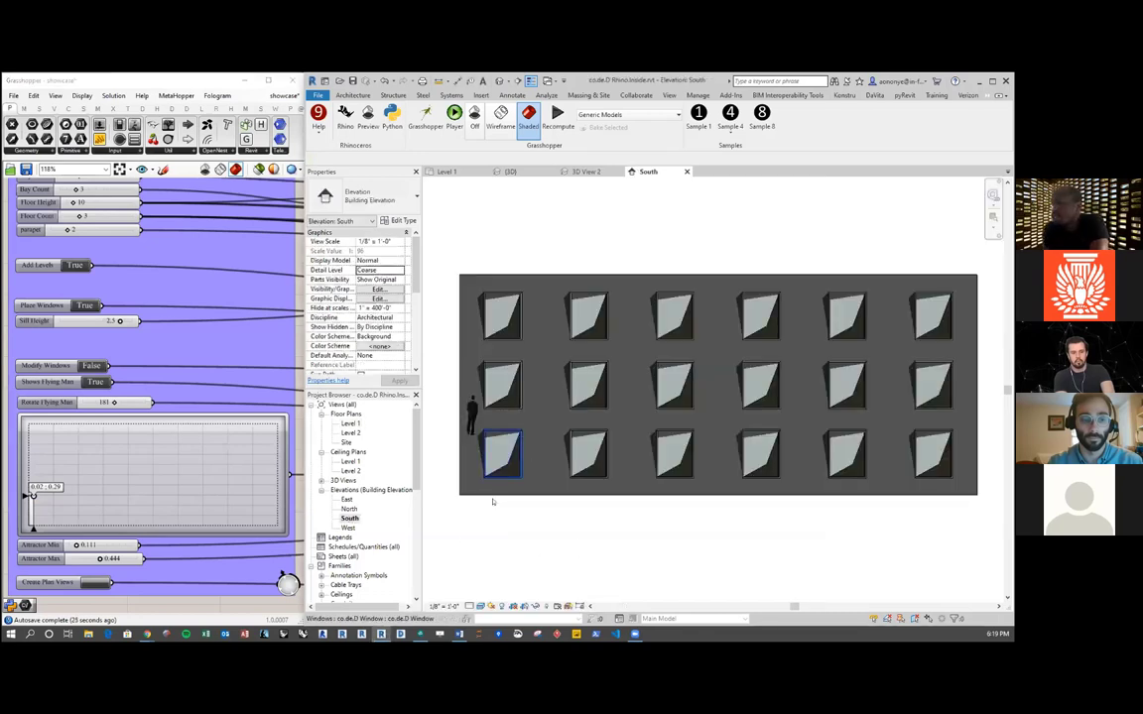
Step: Set Modify Windows to True, move the figure to MD 0.84, 0.69, then open the Level 1 plan
{"action": "left_click", "coordinate": [90, 366]}
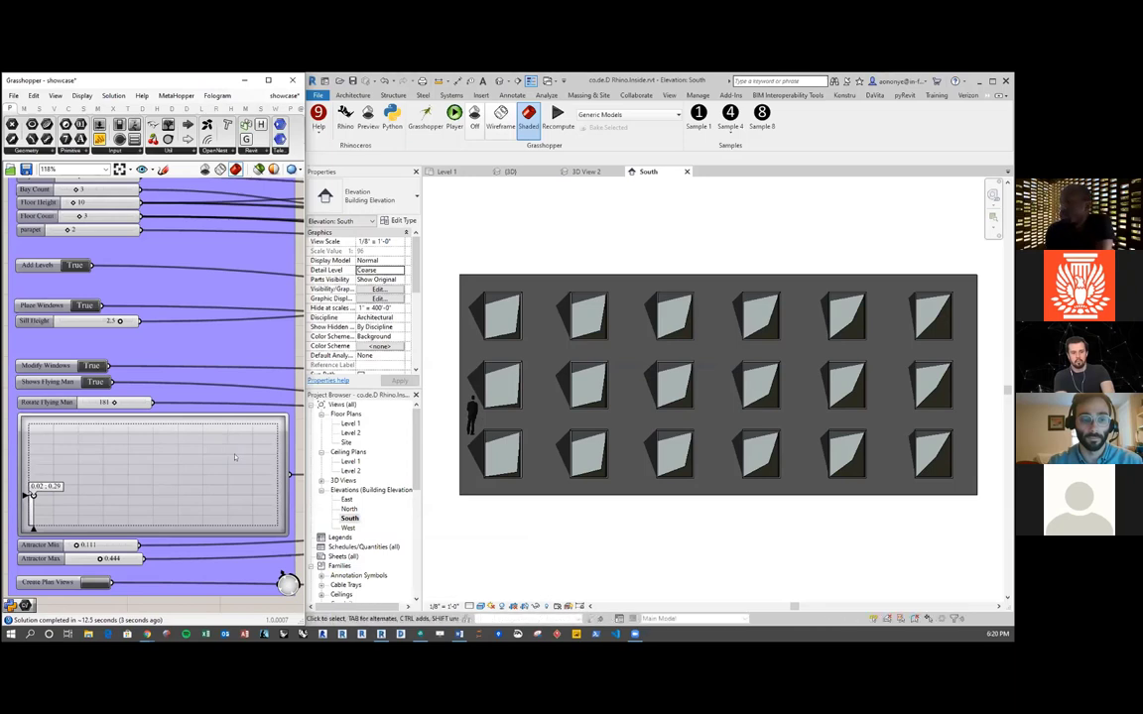
{"action": "left_click_drag", "start_coordinate": [231, 451], "coordinate": [236, 453]}
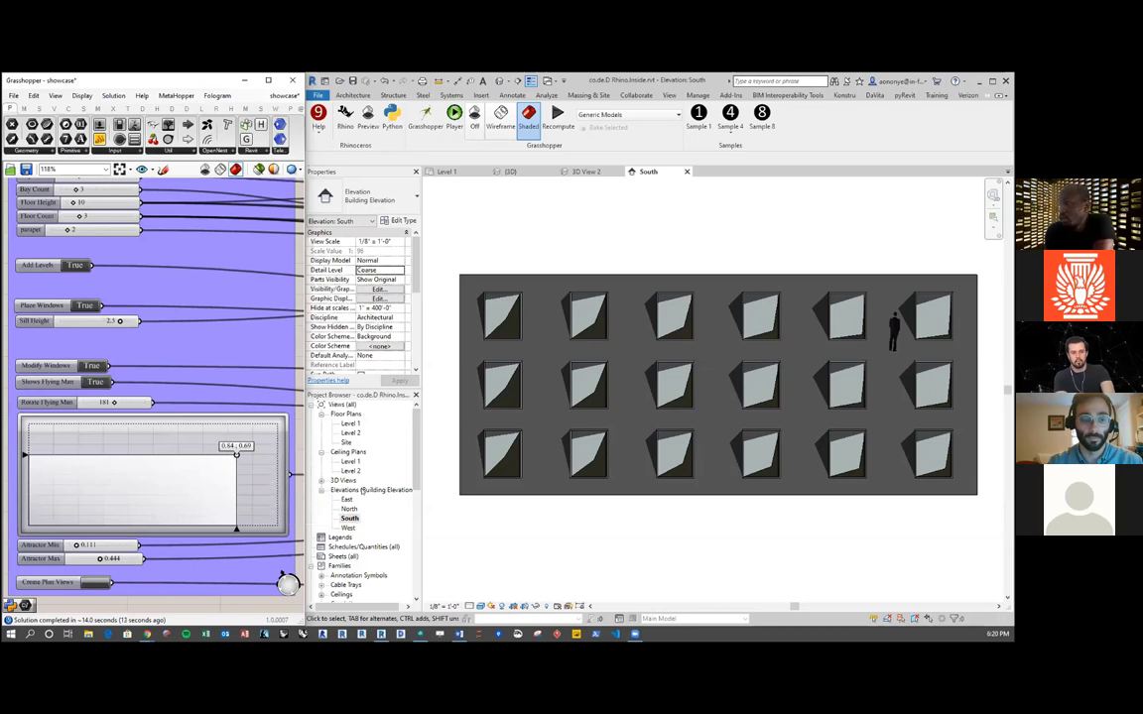
{"action": "double_click", "coordinate": [350, 424]}
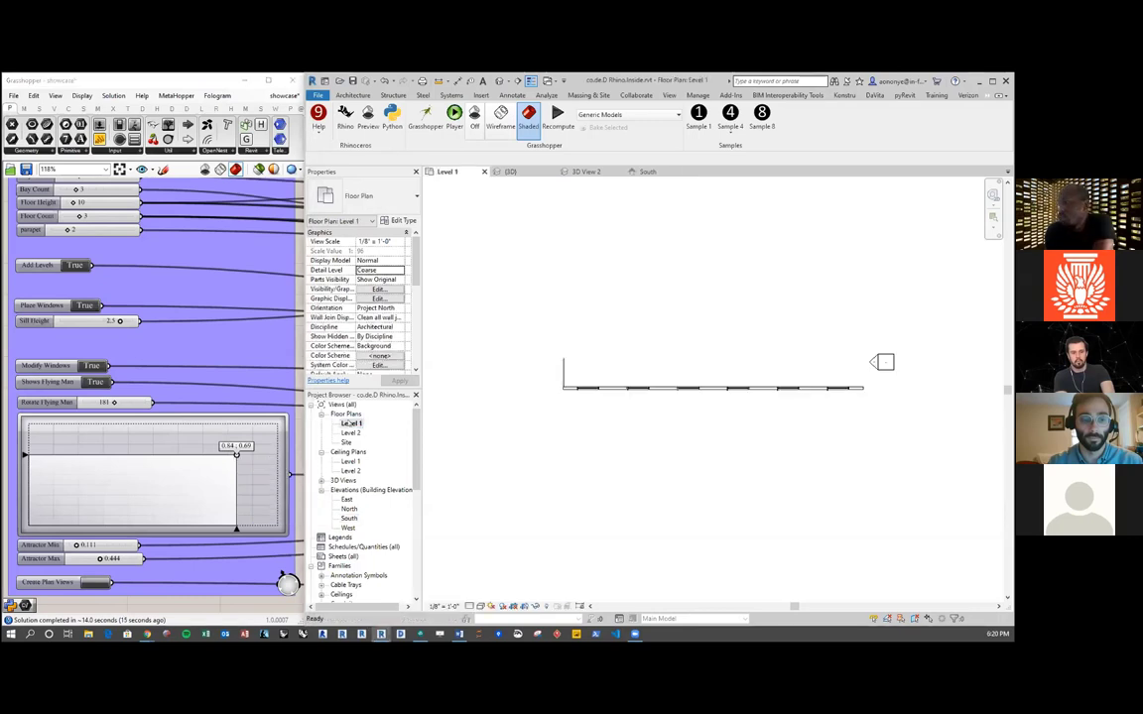
Step: Open the 3D view and orbit to the Working_Level_0, 1 and 2 markers at 0', 10' and 20'
{"action": "left_click", "coordinate": [500, 82]}
{"action": "scroll", "coordinate": [466, 317], "scroll_direction": "up", "scroll_amount": 6}
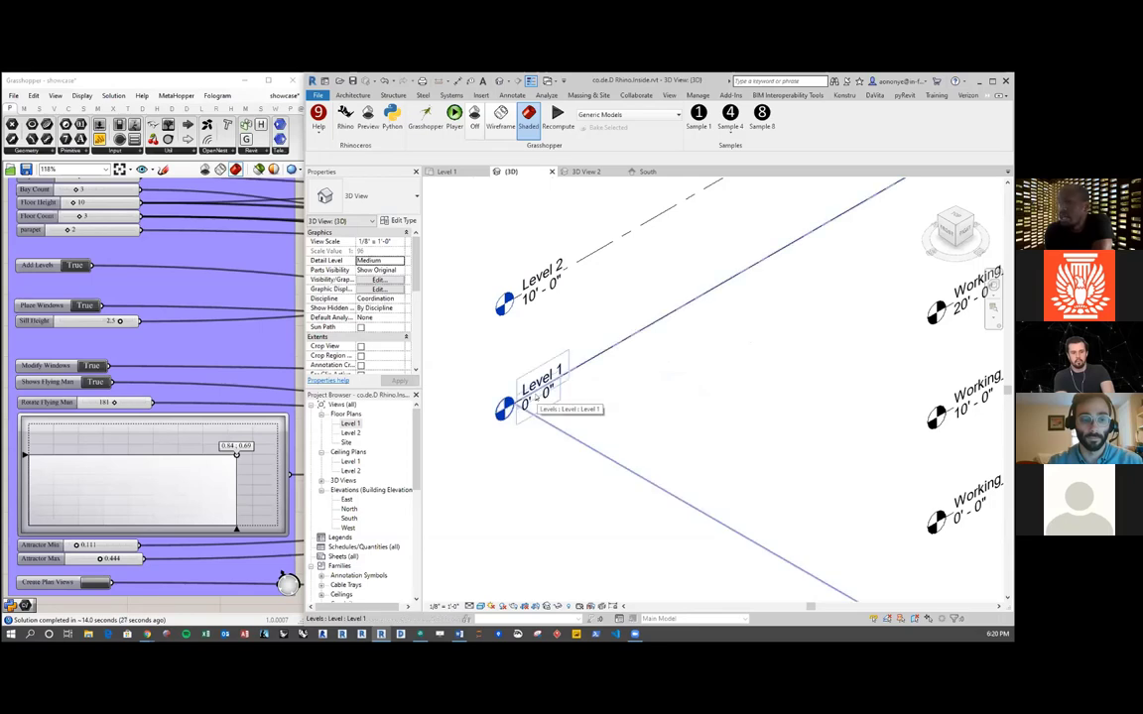
{"action": "middle_click_drag", "start_coordinate": [536, 396], "coordinate": [729, 339], "text": "shift"}
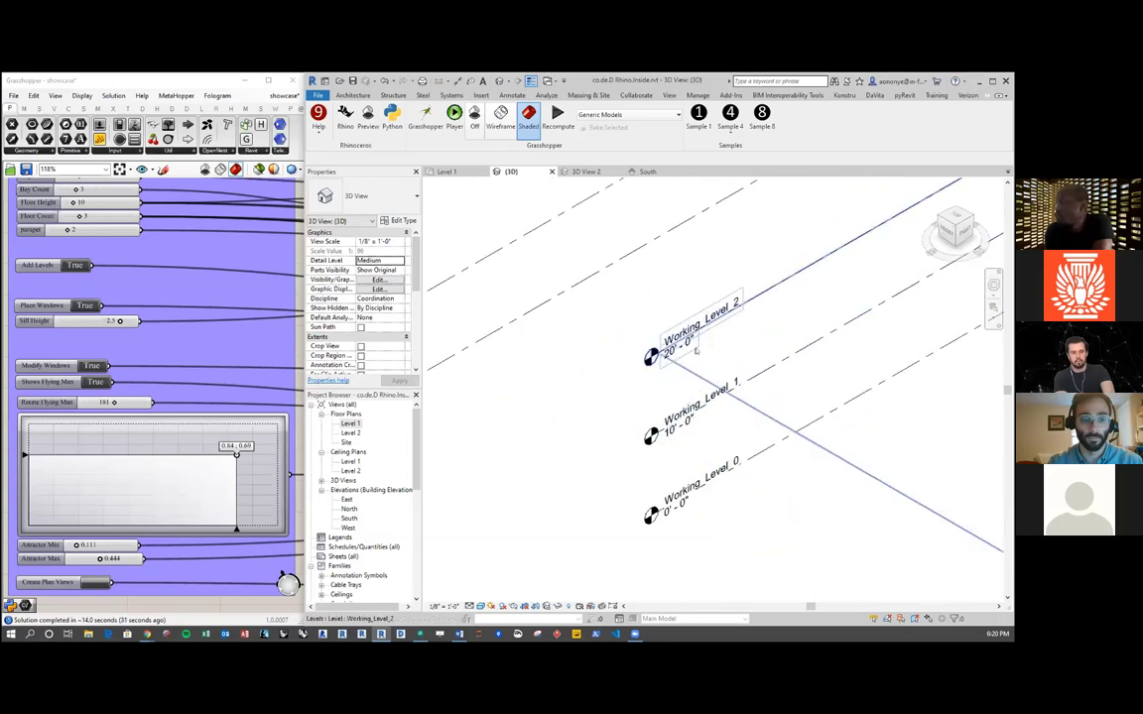
{"action": "left_click", "coordinate": [694, 377]}
{"action": "left_click", "coordinate": [674, 466]}
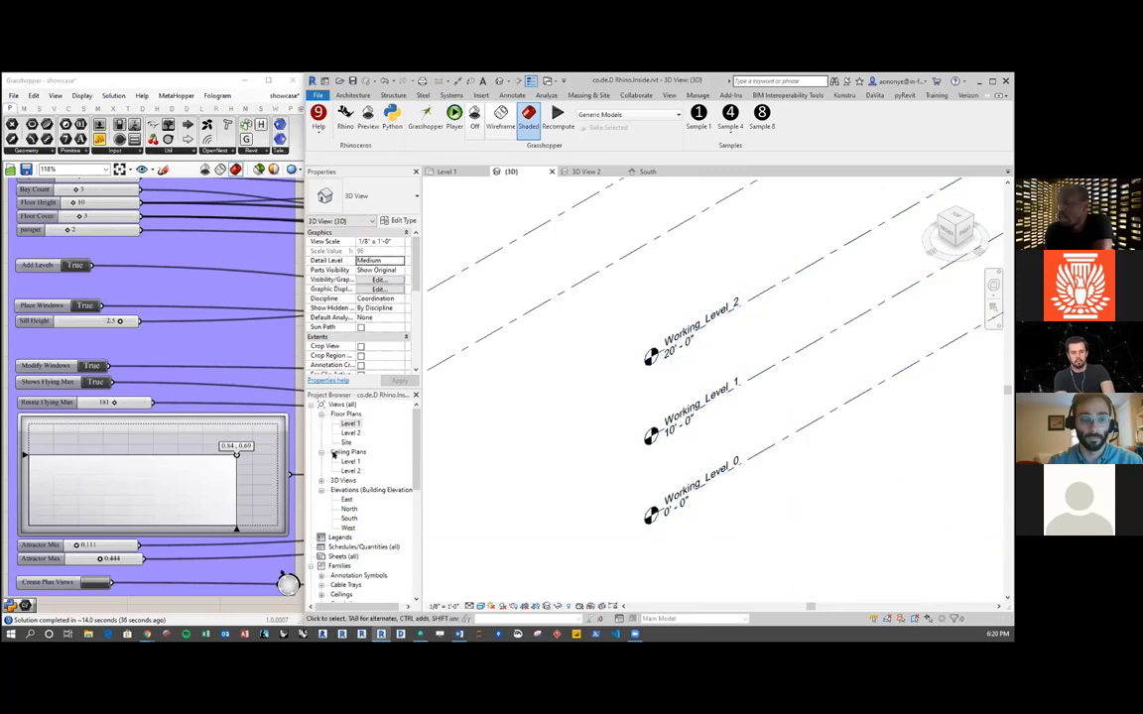
{"action": "right_click", "coordinate": [75, 399]}
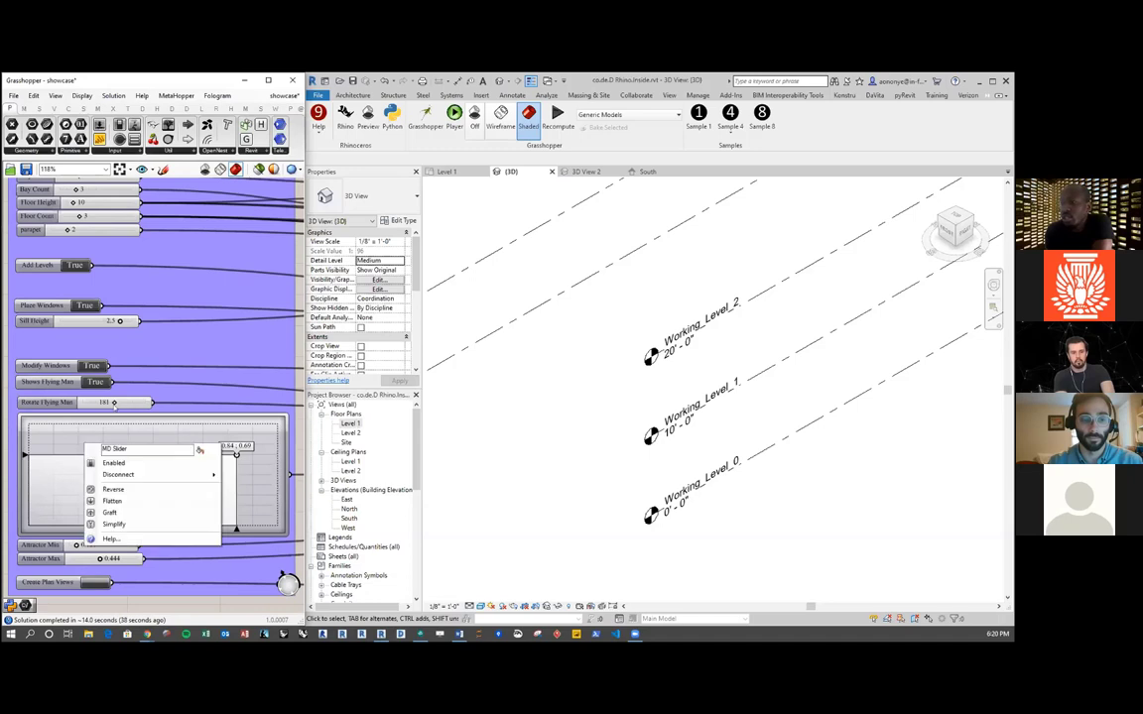
{"action": "right_click_drag", "start_coordinate": [169, 348], "coordinate": [171, 263]}
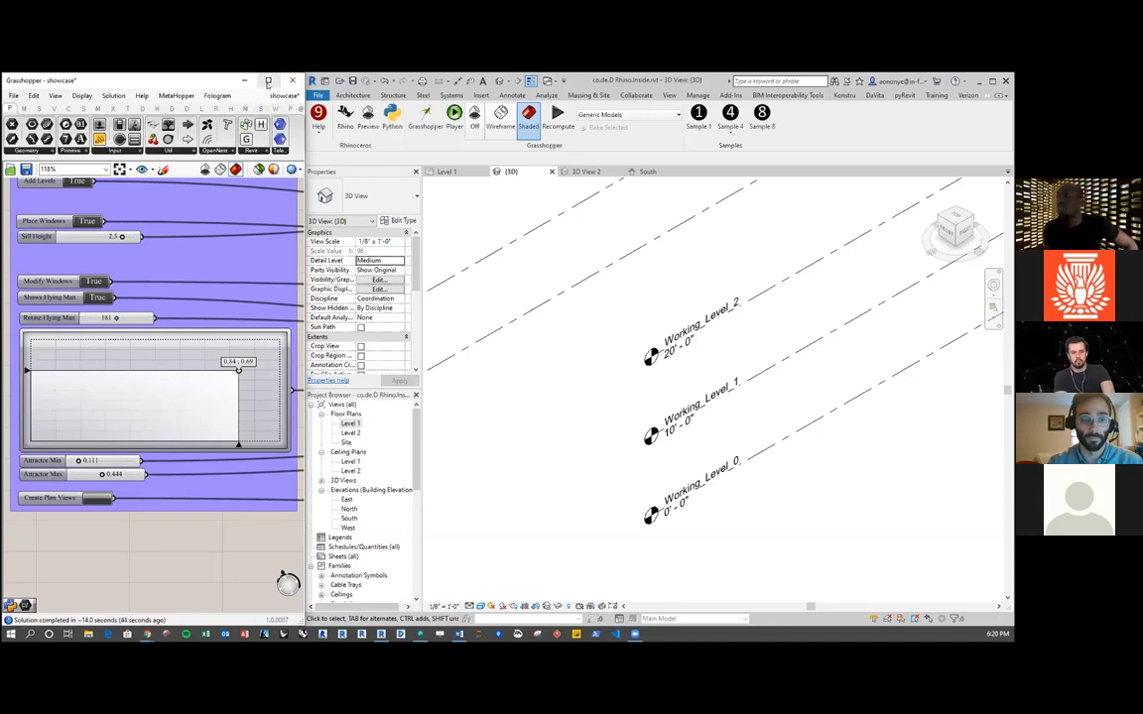
Step: Maximize Grasshopper, try an Element Materials component from the Revit tab, delete it, and restore the window
{"action": "left_click", "coordinate": [268, 82]}
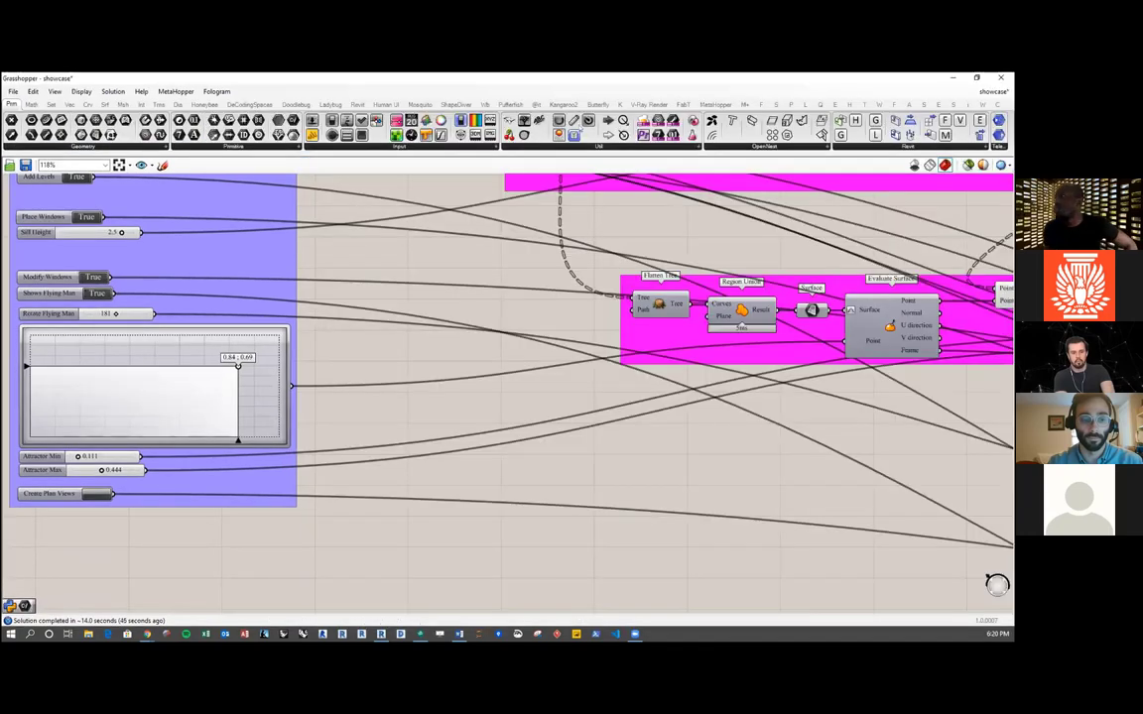
{"action": "left_click", "coordinate": [357, 104]}
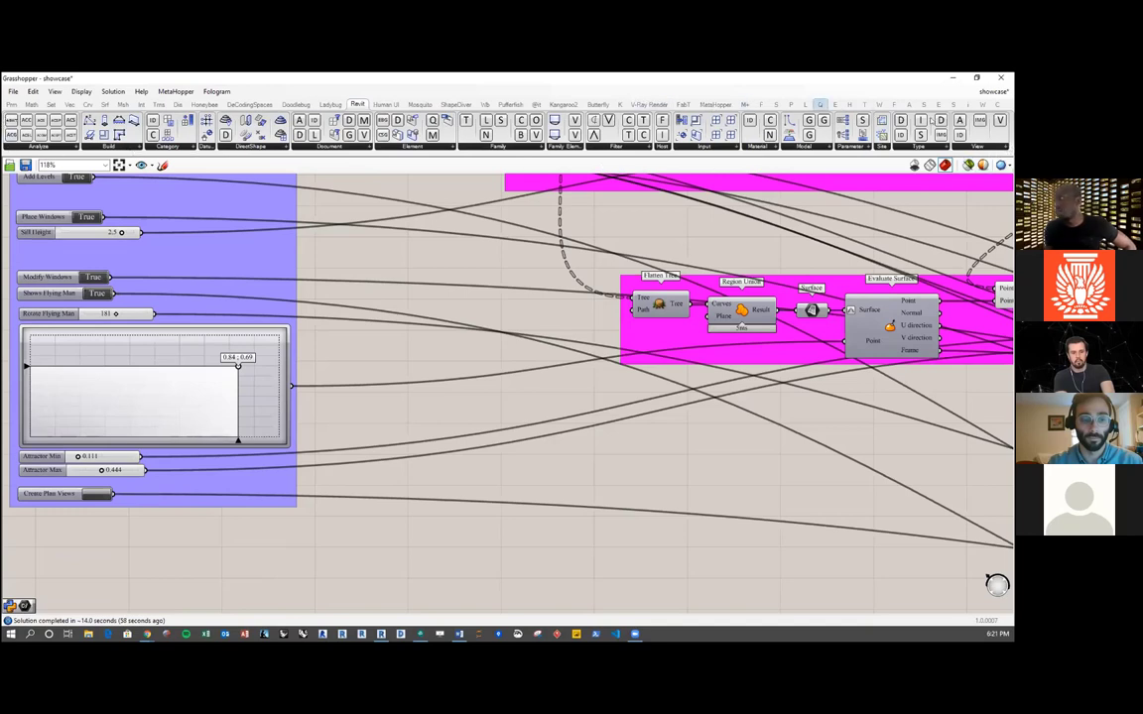
{"action": "left_click_drag", "start_coordinate": [389, 121], "coordinate": [472, 306]}
{"action": "key", "text": "Delete"}
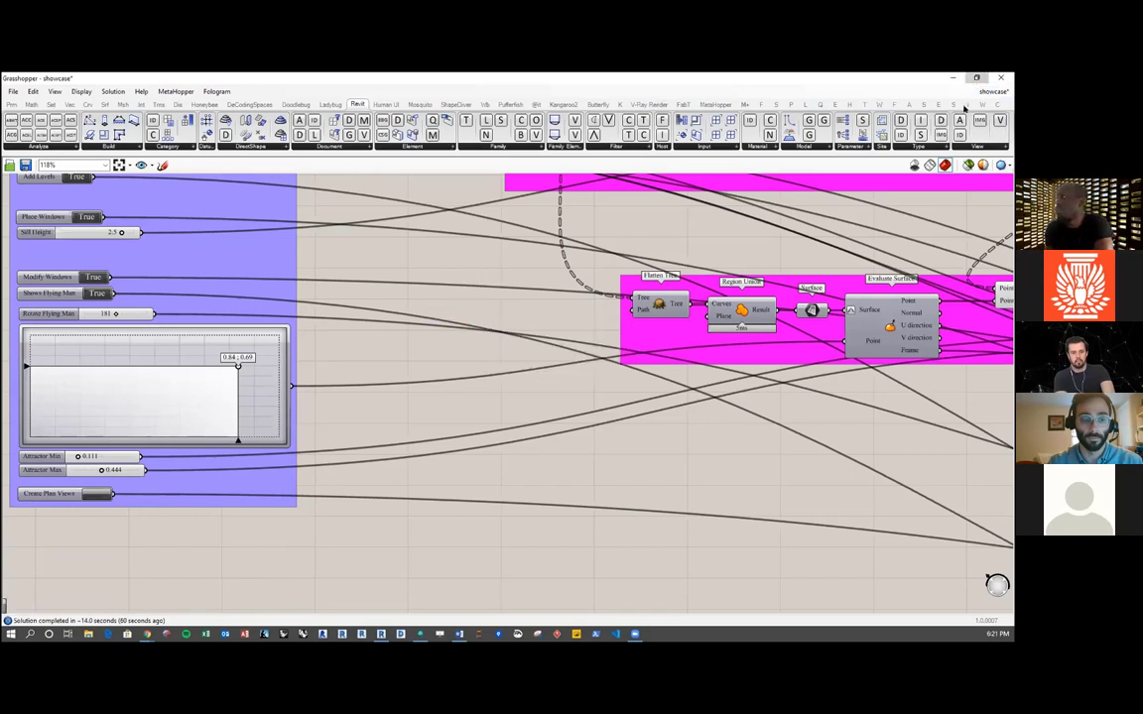
{"action": "key", "text": "super+Down"}
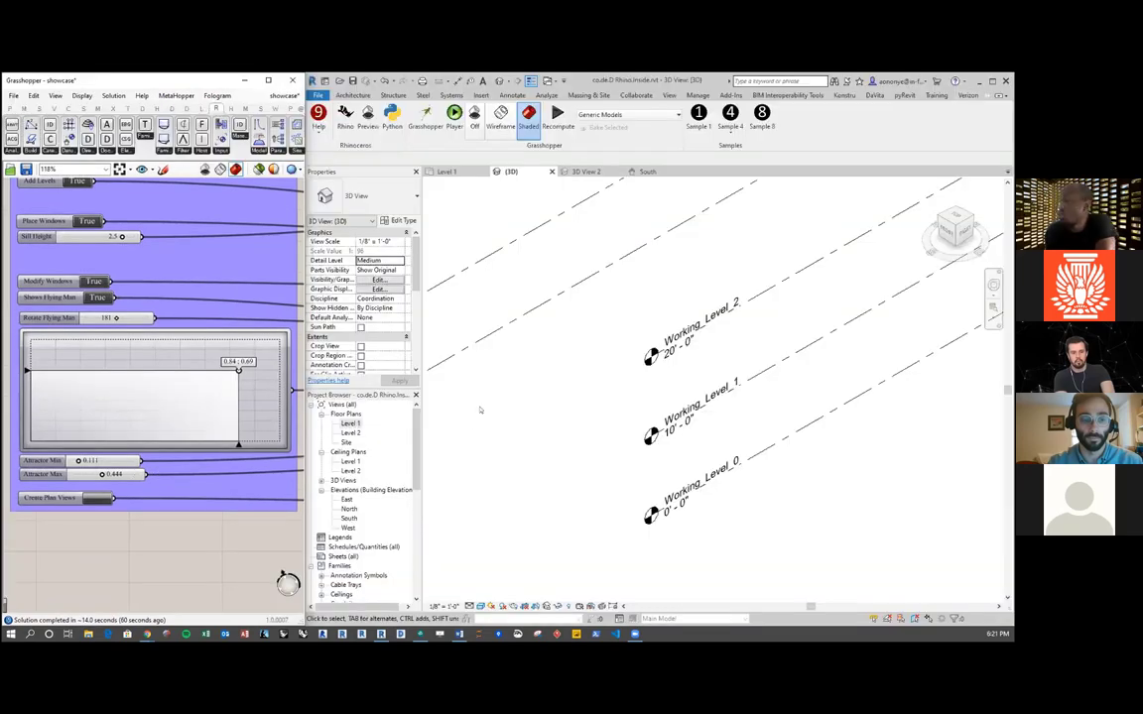
Step: Create plan views for the working levels and open the Working_Level_0, 1 and 2 plans
{"action": "scroll", "coordinate": [498, 379], "scroll_direction": "down", "scroll_amount": 2}
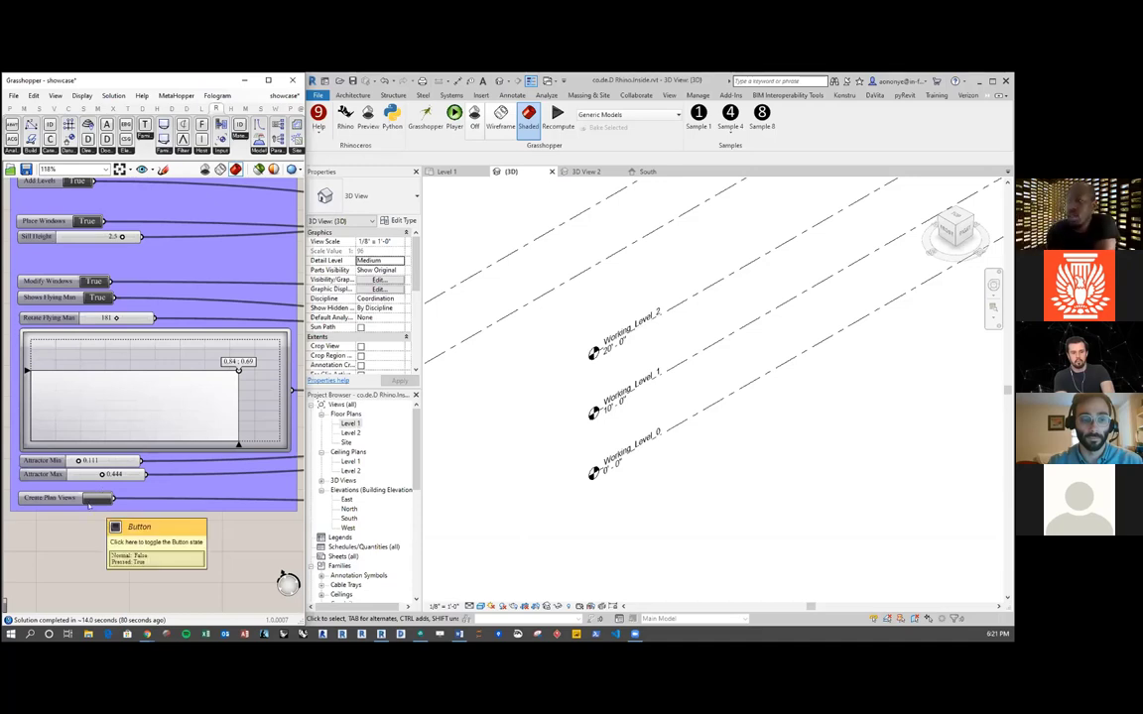
{"action": "scroll", "coordinate": [31, 499], "scroll_direction": "up", "scroll_amount": 4}
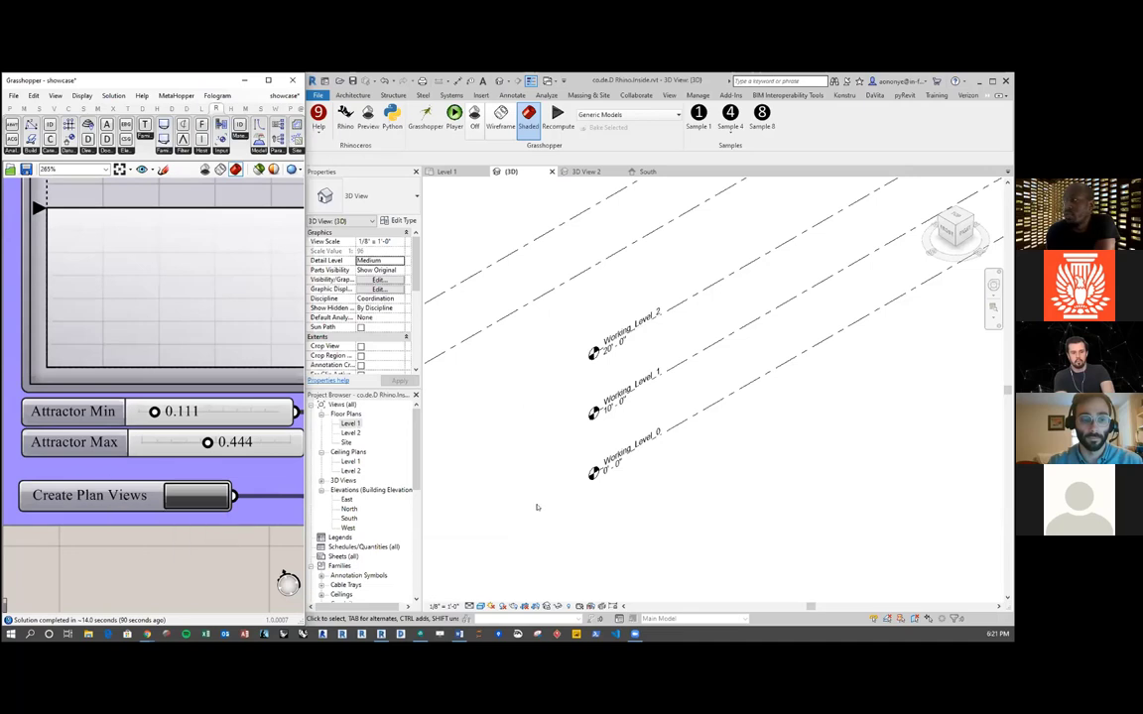
{"action": "left_click", "coordinate": [205, 499]}
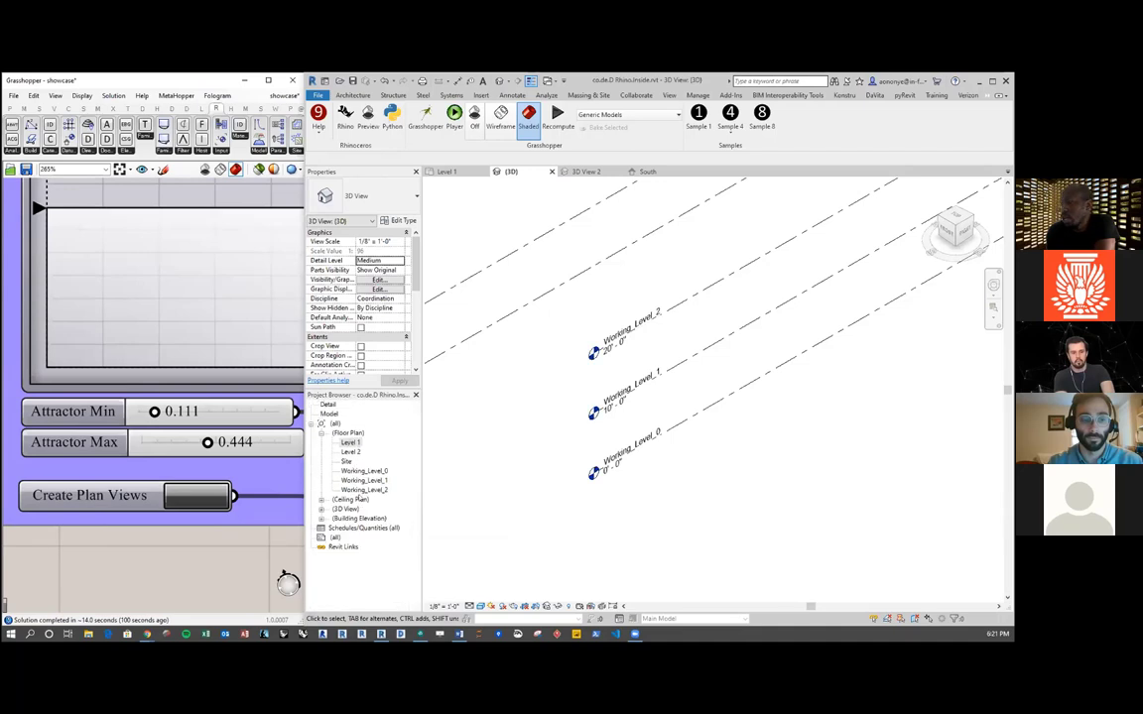
{"action": "double_click", "coordinate": [365, 471]}
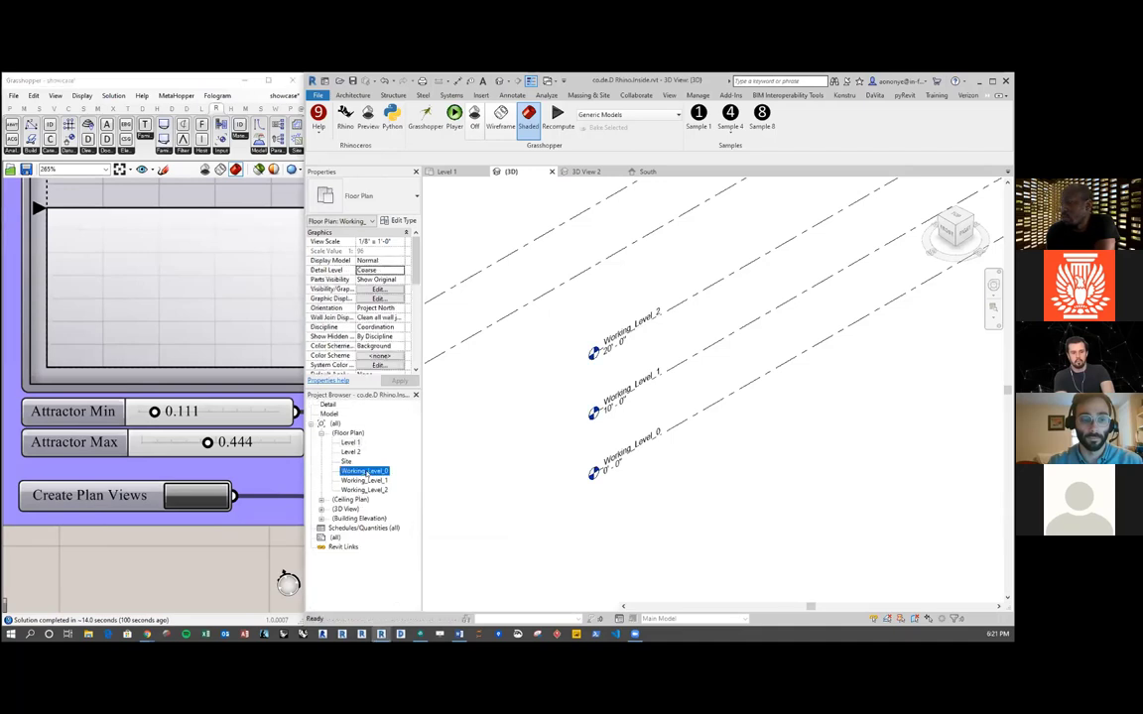
{"action": "left_click", "coordinate": [365, 481]}
{"action": "double_click", "coordinate": [365, 480]}
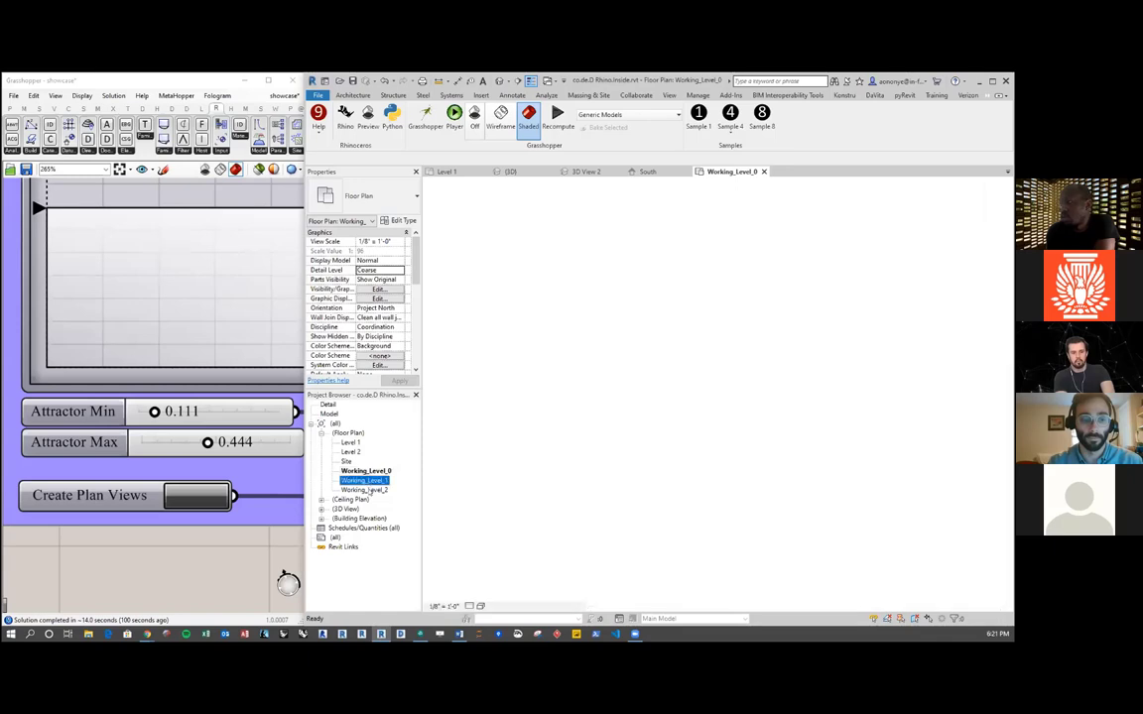
{"action": "double_click", "coordinate": [366, 490]}
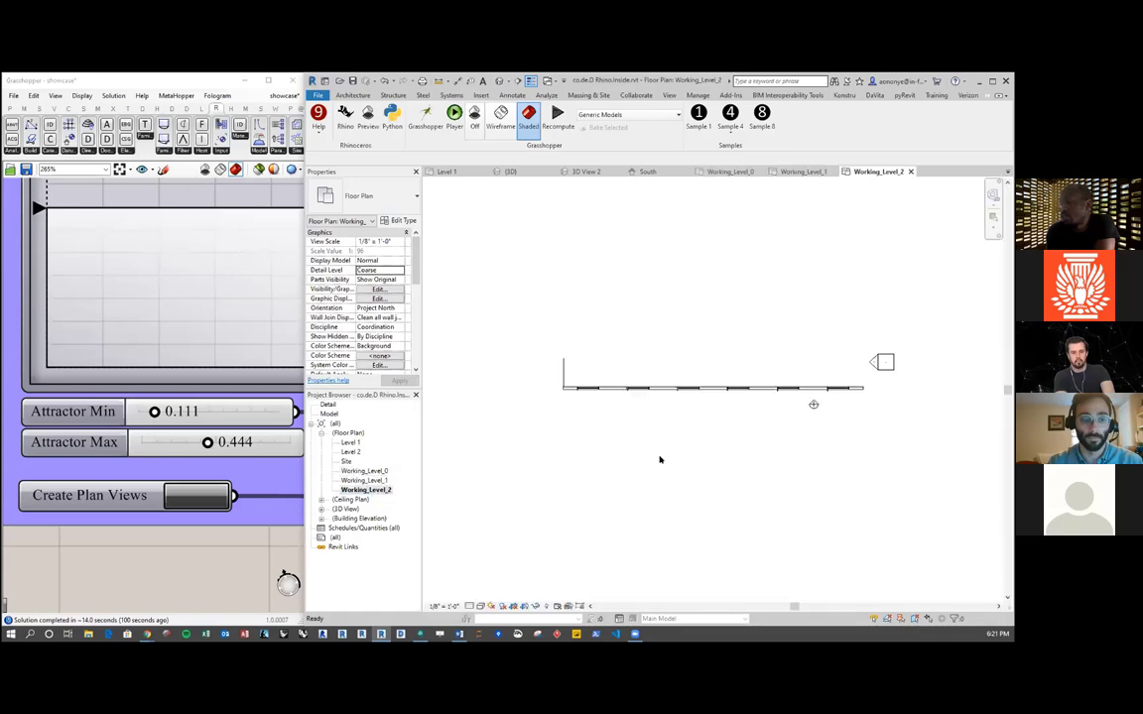
Step: Check the person figure in plan, then open the South elevation with its reshaped windows
{"action": "left_click", "coordinate": [814, 403]}
{"action": "left_click", "coordinate": [596, 474]}
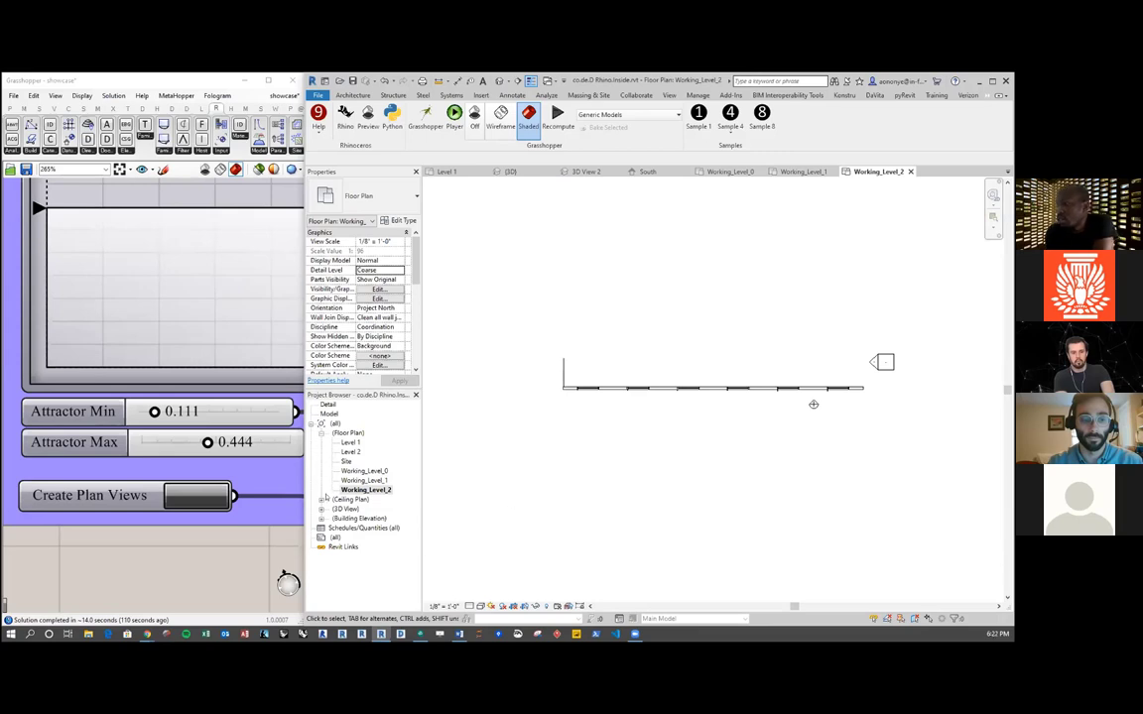
{"action": "double_click", "coordinate": [349, 547]}
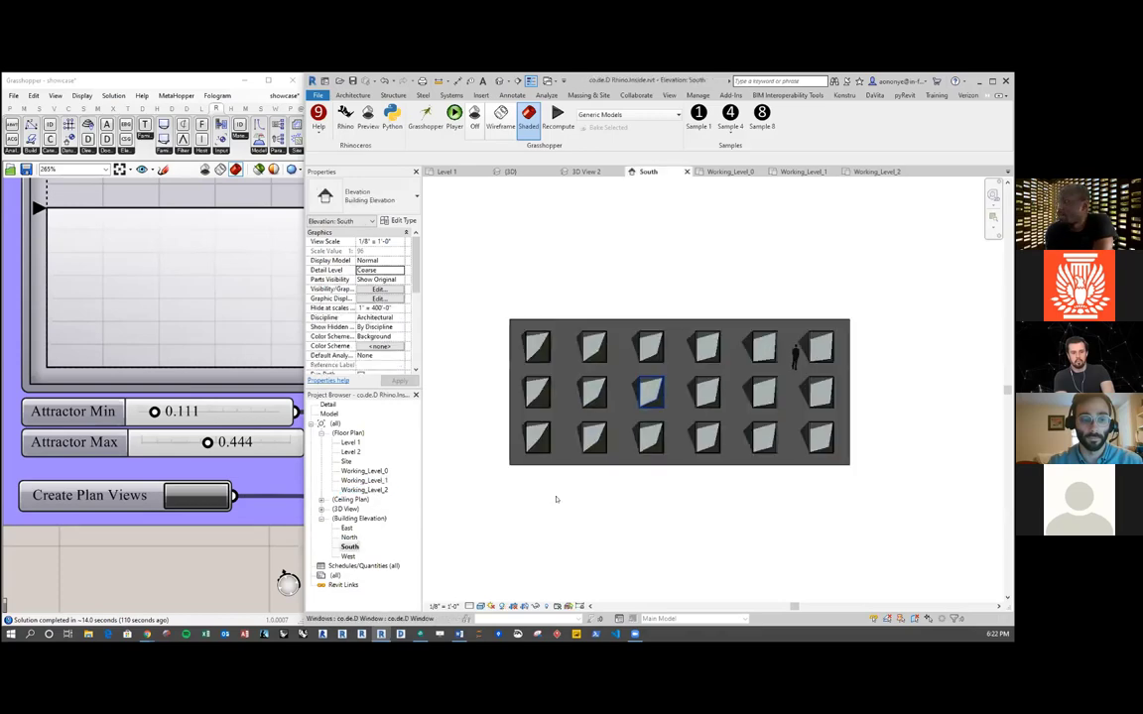
{"action": "scroll", "coordinate": [688, 474], "scroll_direction": "up", "scroll_amount": 1}
{"action": "scroll", "coordinate": [79, 429], "scroll_direction": "down", "scroll_amount": 5}
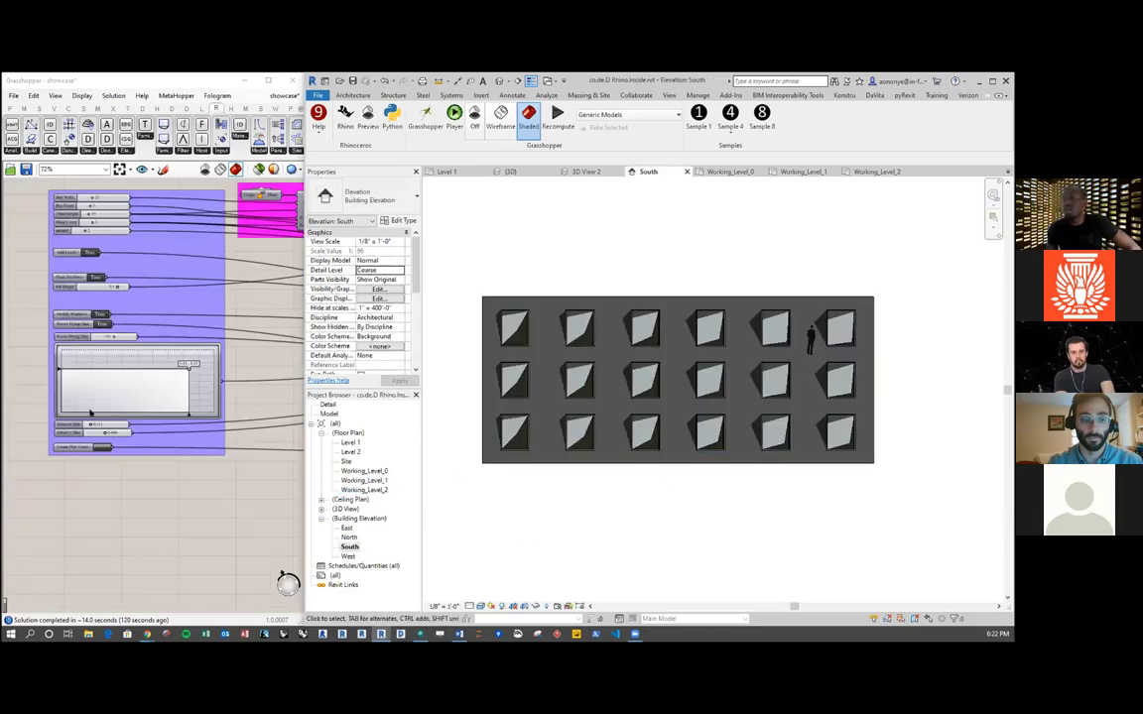
{"action": "scroll", "coordinate": [95, 332], "scroll_direction": "up", "scroll_amount": 2}
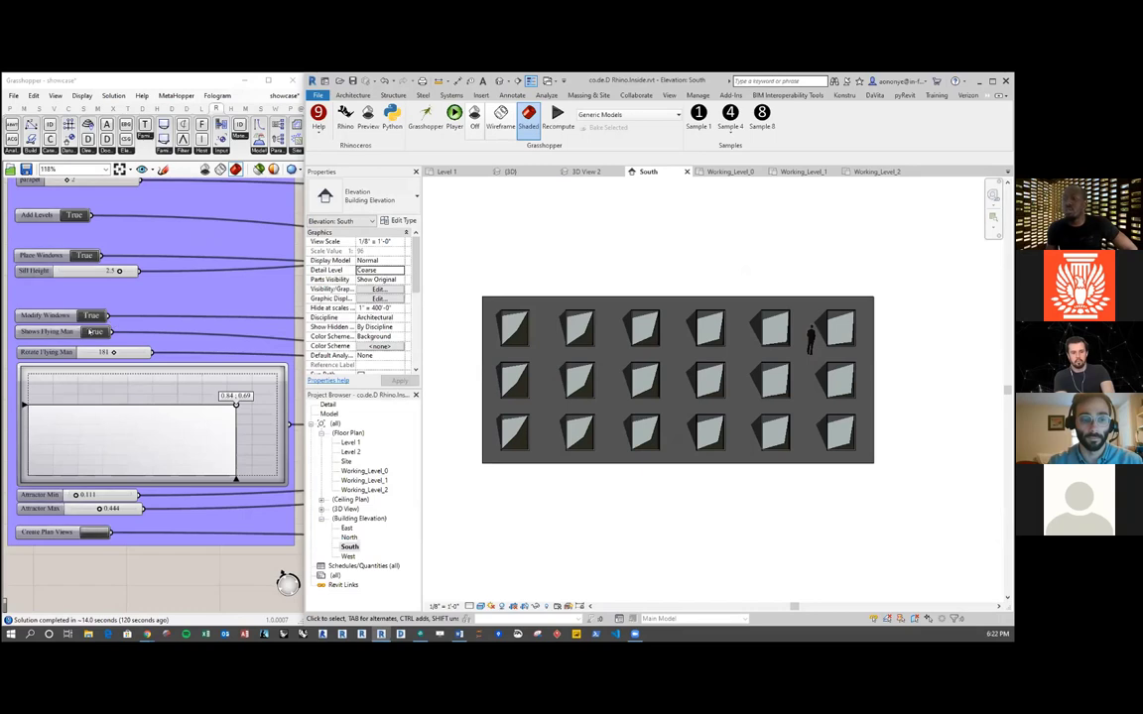
Step: Switch the Modify Windows toggle in Grasshopper to False
{"action": "left_click", "coordinate": [91, 315]}
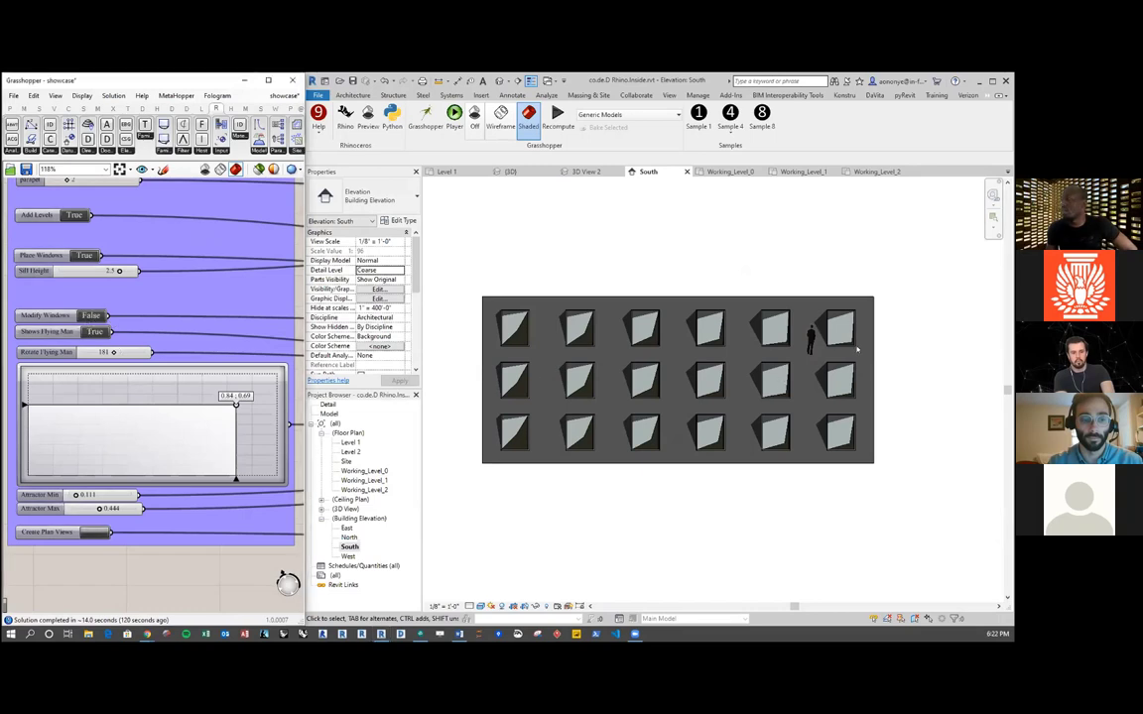
{"action": "scroll", "coordinate": [857, 348], "scroll_direction": "up", "scroll_amount": 5}
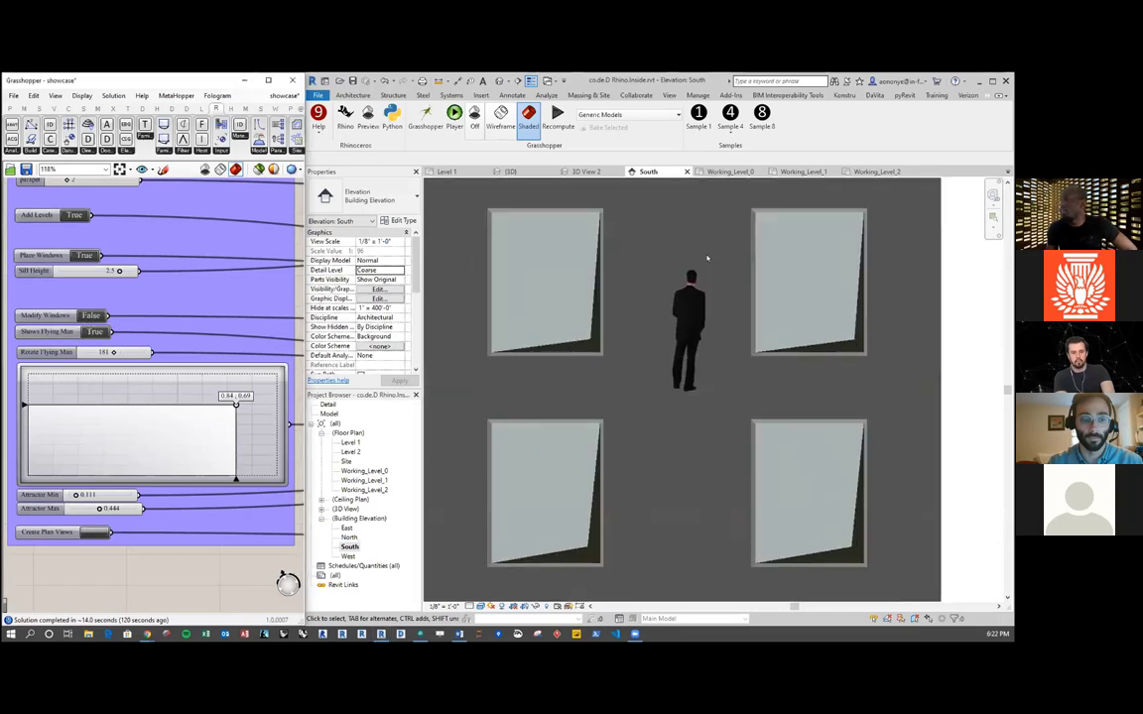
{"action": "scroll", "coordinate": [707, 258], "scroll_direction": "up", "scroll_amount": 2}
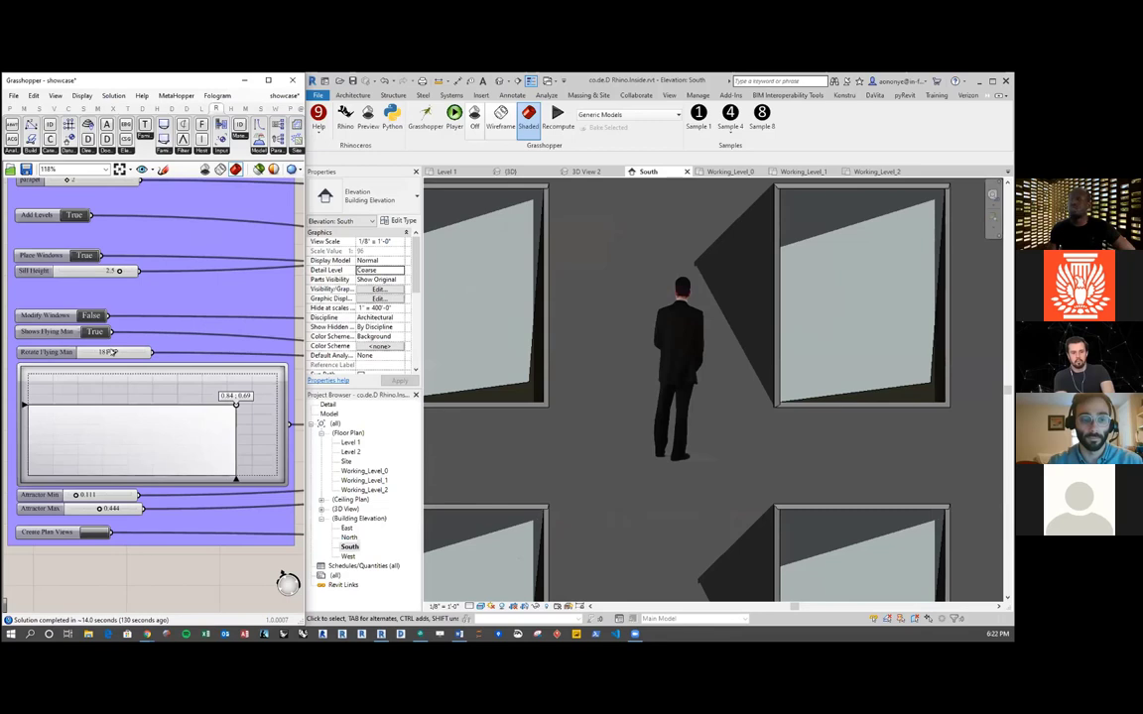
Step: Set the Rotate Flying Man slider to 360 and zoom out the South elevation
{"action": "left_click_drag", "start_coordinate": [112, 352], "coordinate": [152, 353]}
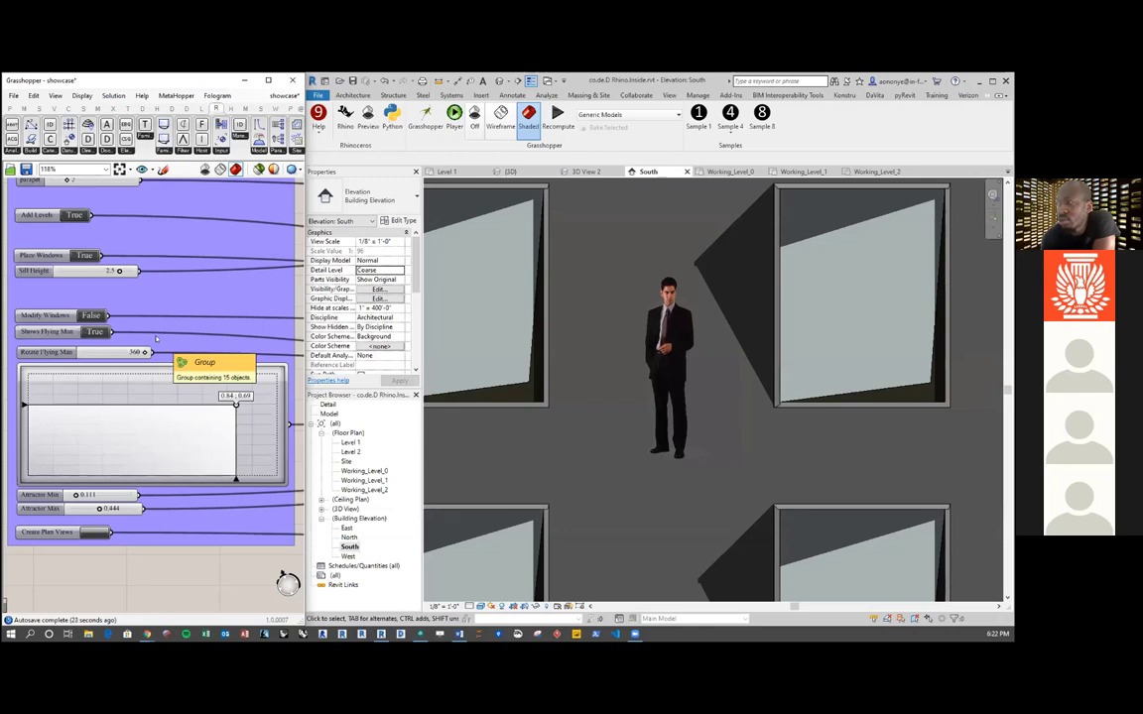
{"action": "scroll", "coordinate": [694, 387], "scroll_direction": "down", "scroll_amount": 5}
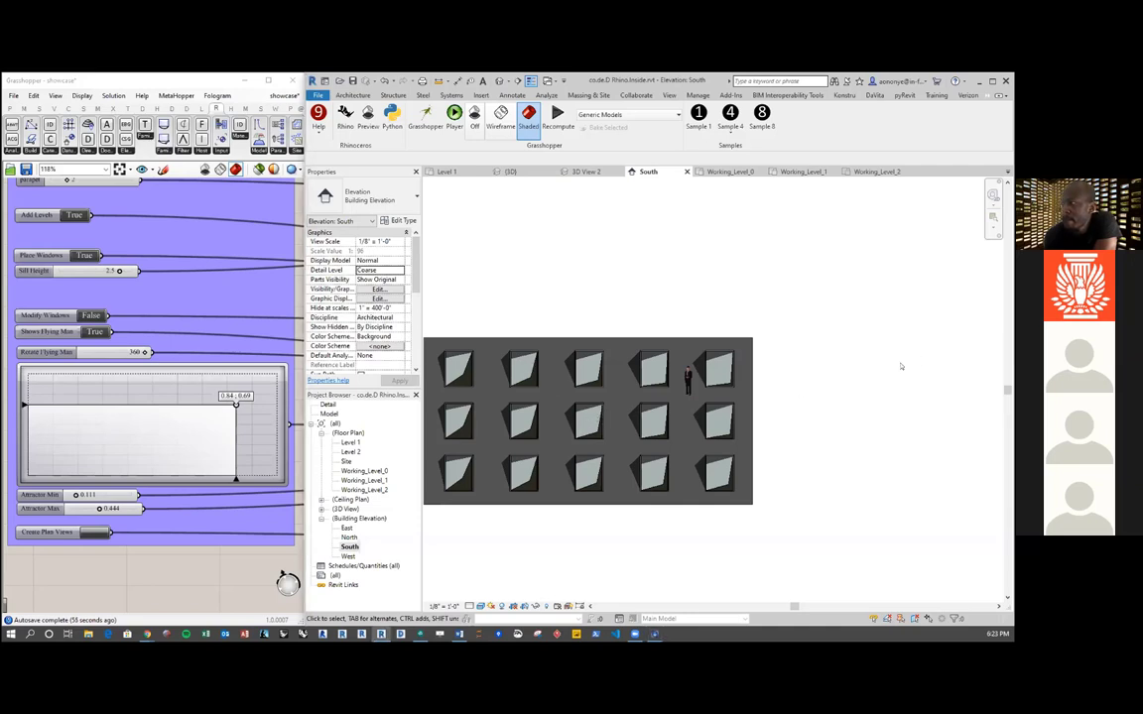
Step: Zoom and pan the rac_basic_sample_project Level 1 plan to frame its Room Legend
{"action": "scroll", "coordinate": [814, 405], "scroll_direction": "up", "scroll_amount": 1}
{"action": "middle_click_drag", "start_coordinate": [813, 405], "coordinate": [902, 367]}
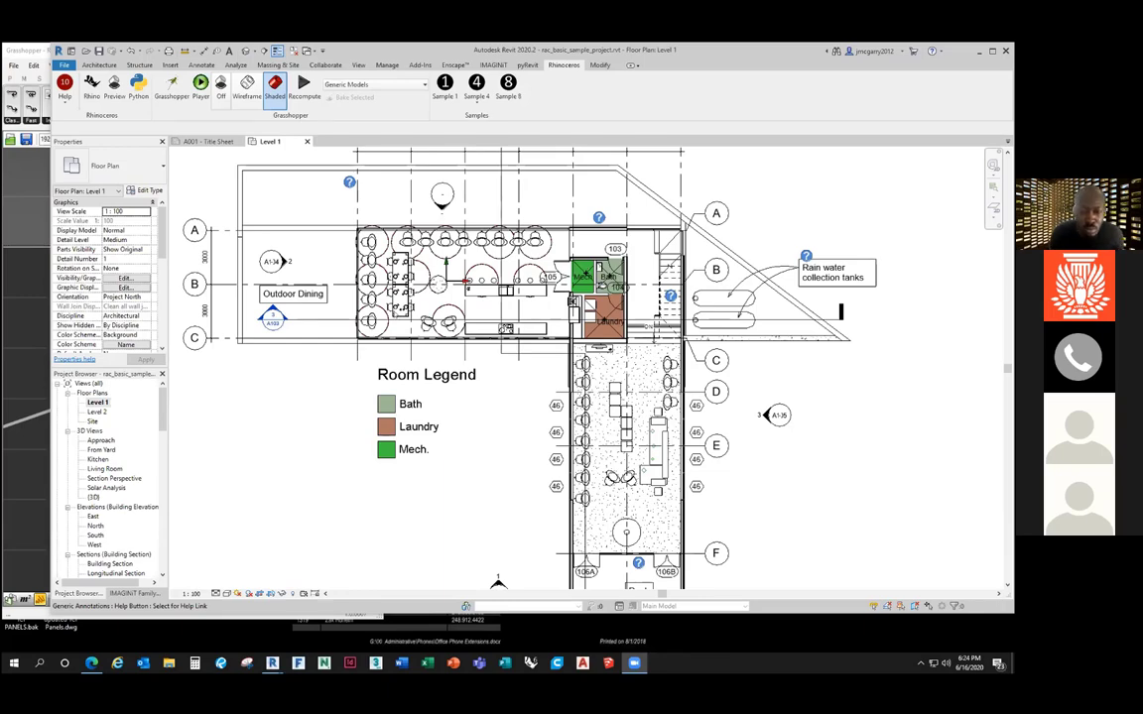
{"action": "scroll", "coordinate": [313, 390], "scroll_direction": "up", "scroll_amount": 1}
{"action": "scroll", "coordinate": [318, 396], "scroll_direction": "up", "scroll_amount": 1}
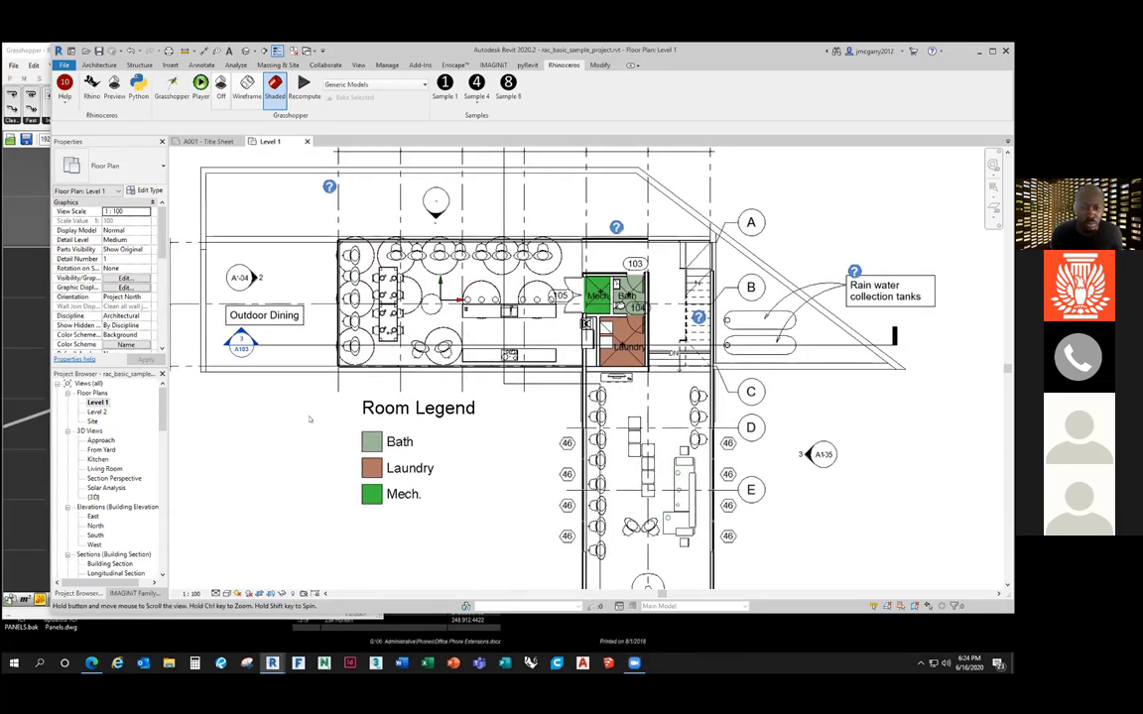
{"action": "scroll", "coordinate": [308, 419], "scroll_direction": "down", "scroll_amount": 1}
{"action": "scroll", "coordinate": [309, 420], "scroll_direction": "up", "scroll_amount": 2}
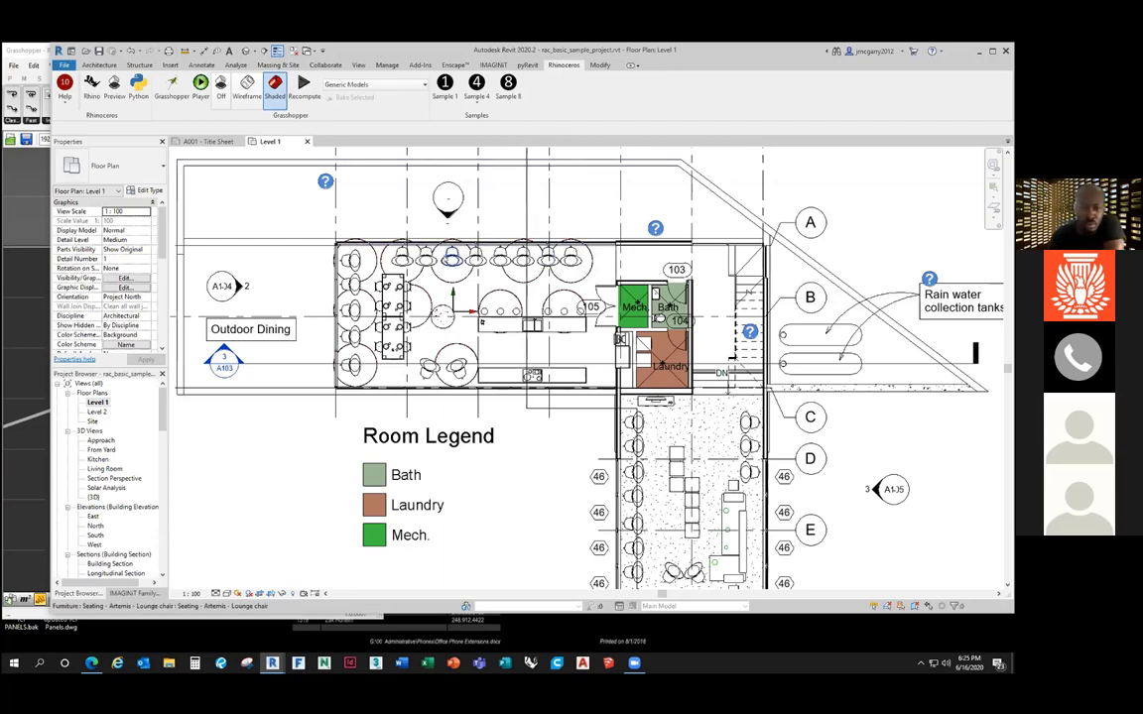
Step: Zoom to frame the seating Summary group beside the Rhino Top view and Level 1 plan
{"action": "scroll", "coordinate": [452, 260], "scroll_direction": "up", "scroll_amount": 1}
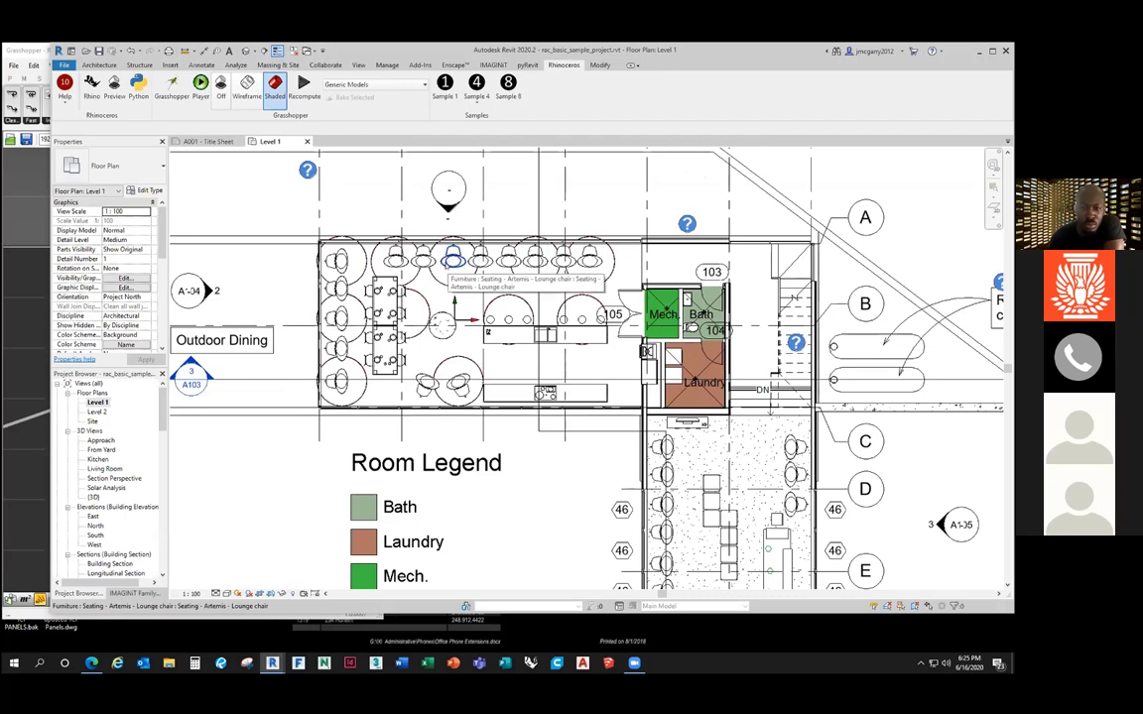
{"action": "scroll", "coordinate": [446, 264], "scroll_direction": "up", "scroll_amount": 1}
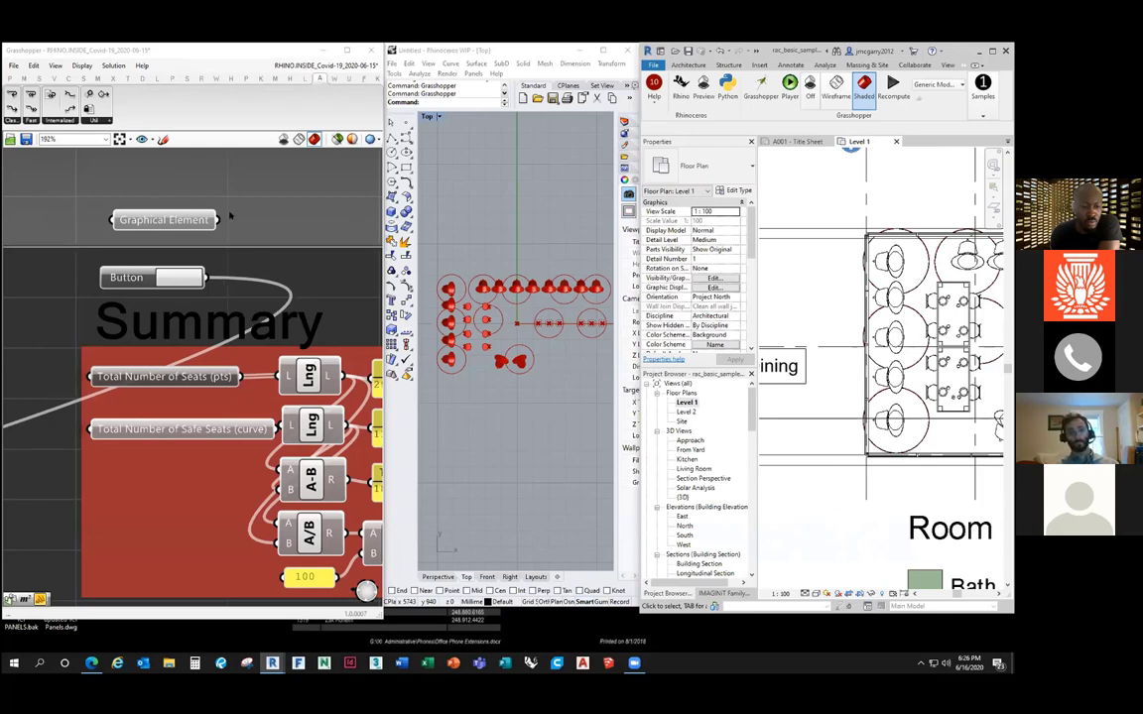
{"action": "right_click", "coordinate": [282, 255]}
{"action": "scroll", "coordinate": [288, 253], "scroll_direction": "down", "scroll_amount": 2}
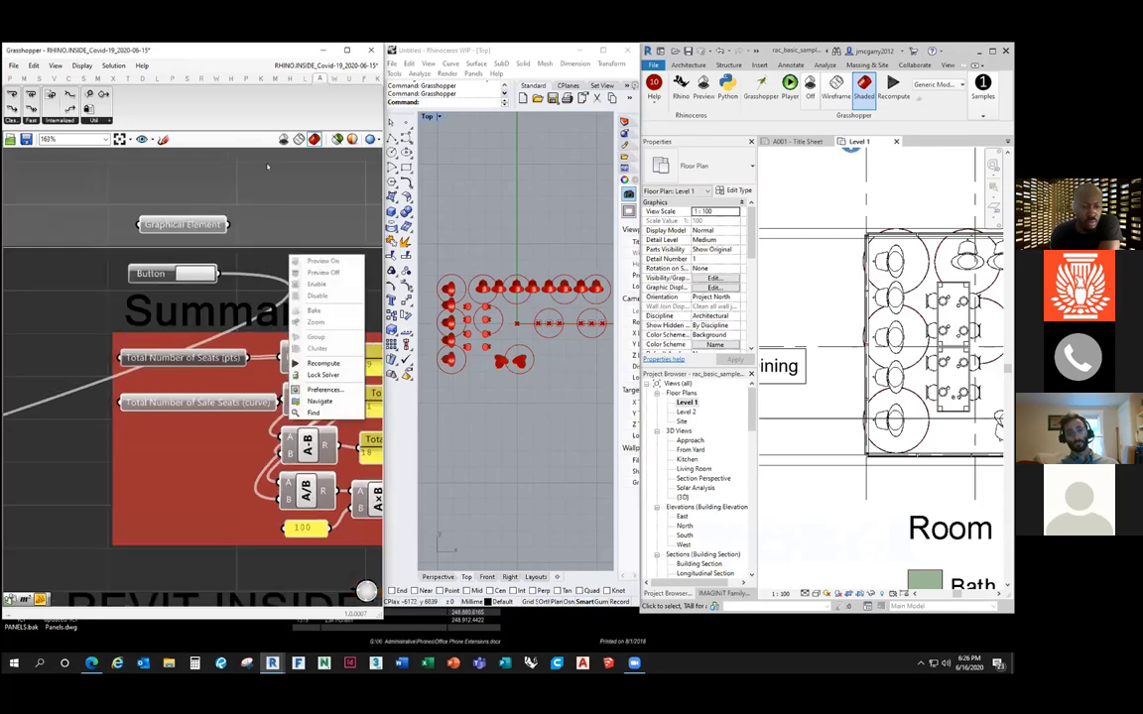
{"action": "key", "text": "Escape"}
{"action": "middle_click", "coordinate": [280, 192]}
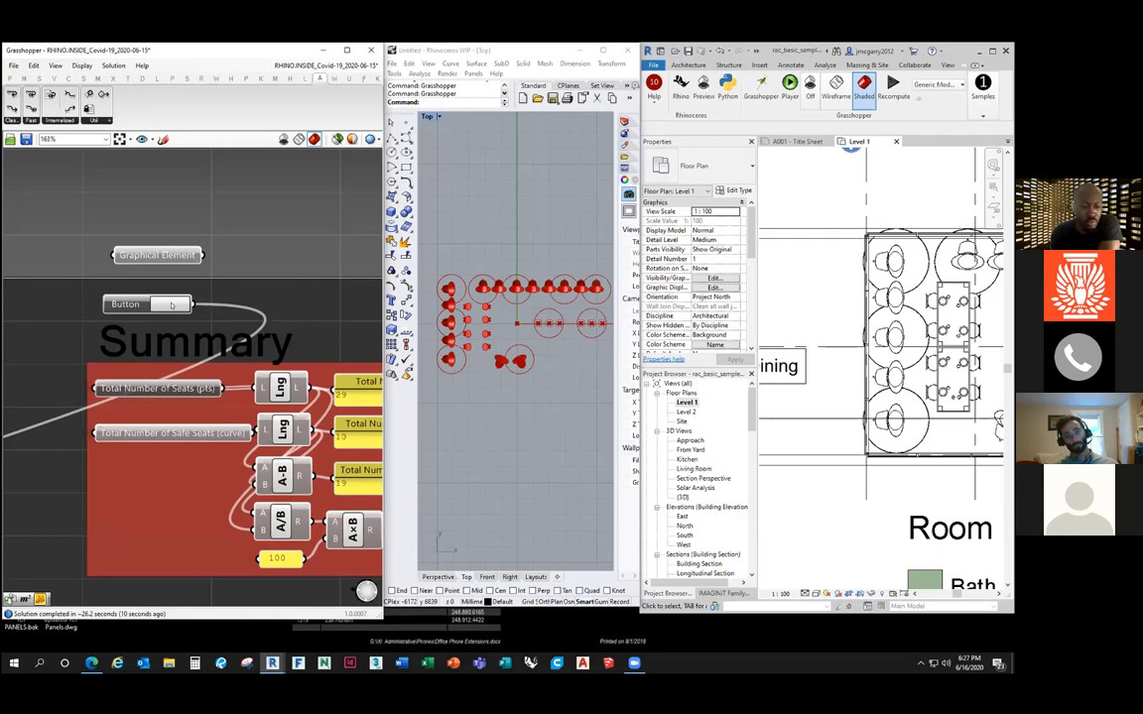
Step: Rerun the seat packing so the Summary reports 29 total seats with the safe count refreshed
{"action": "left_click", "coordinate": [171, 306]}
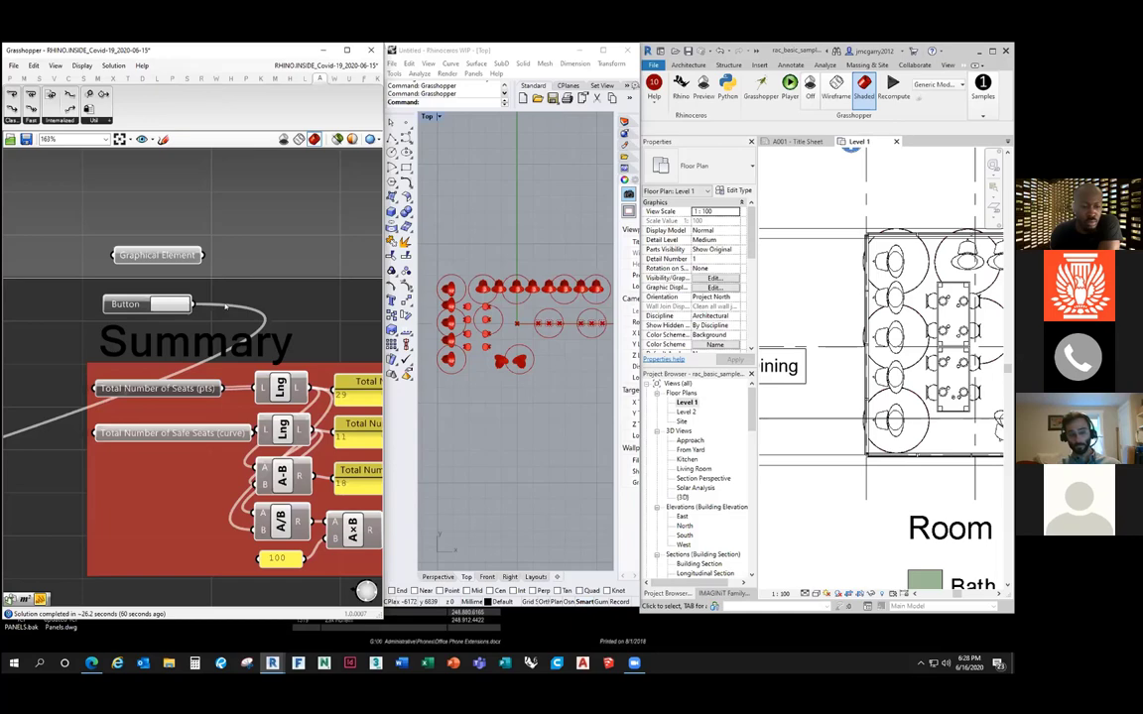
Step: Frame the Summary result panels in Grasshopper and zoom out the Revit Level 1 view
{"action": "right_click_drag", "start_coordinate": [344, 238], "coordinate": [189, 206]}
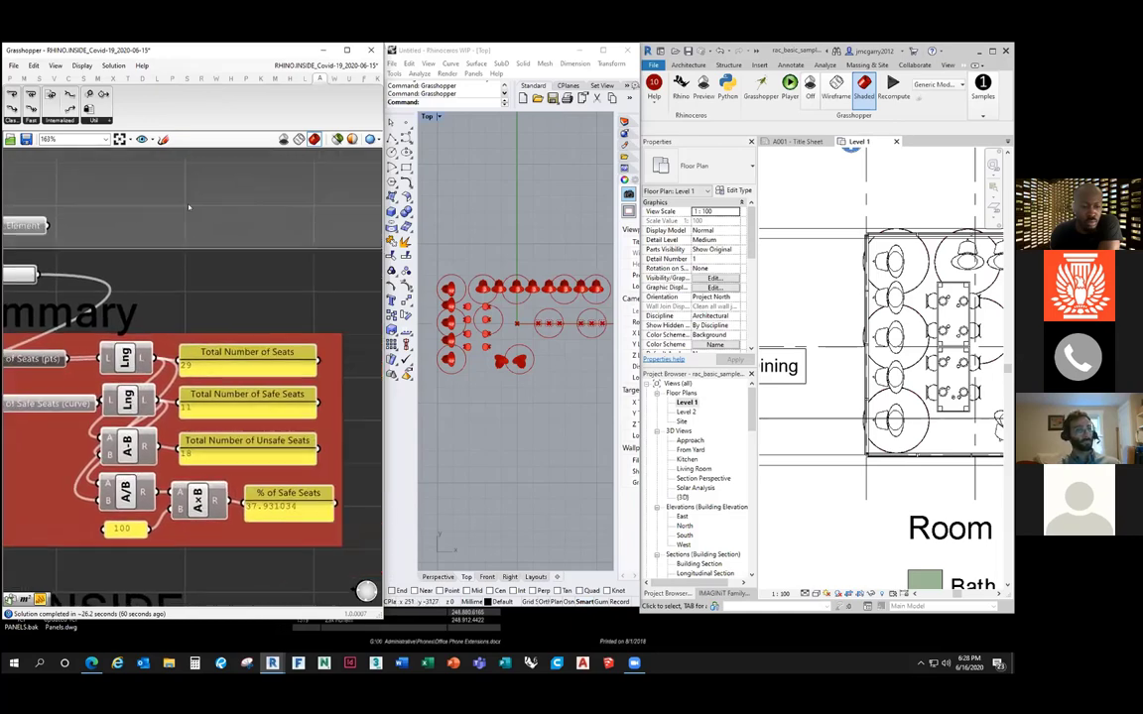
{"action": "scroll", "coordinate": [220, 217], "scroll_direction": "down", "scroll_amount": 1}
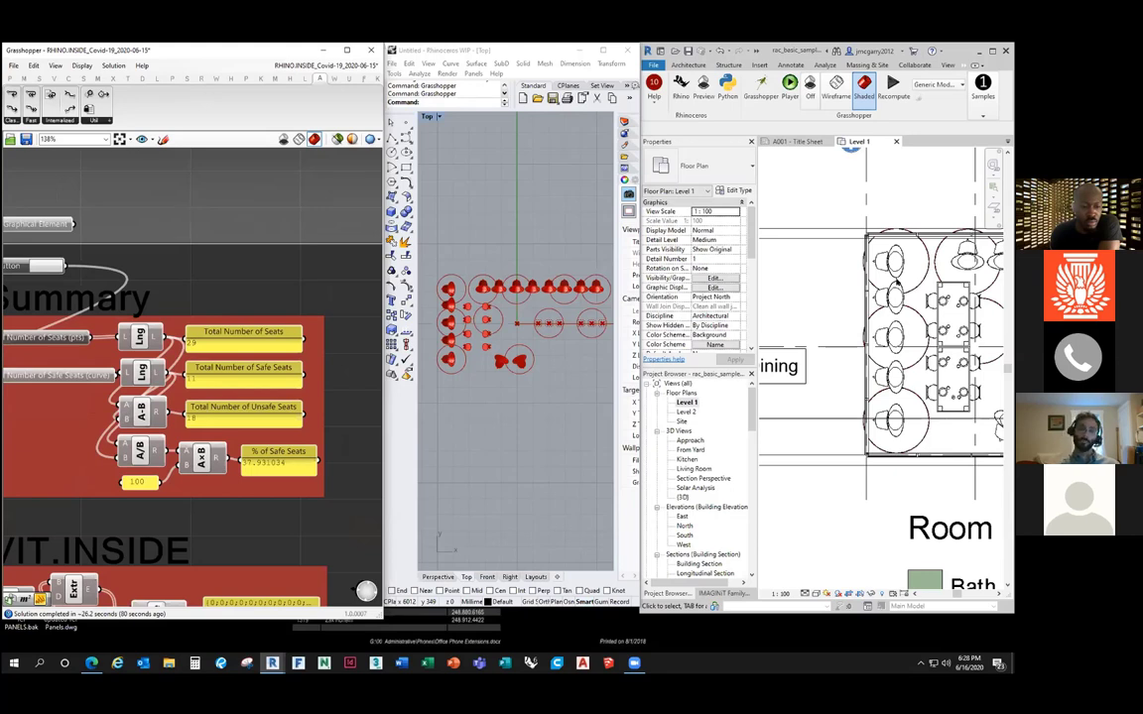
{"action": "scroll", "coordinate": [893, 258], "scroll_direction": "down", "scroll_amount": 2}
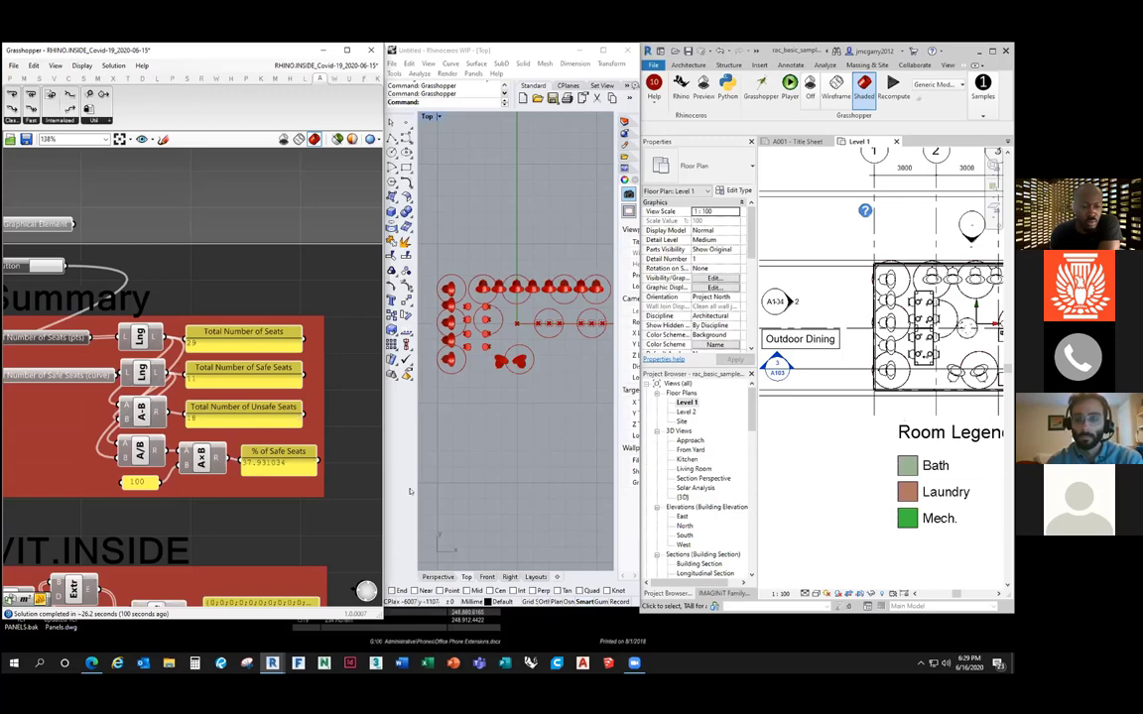
Step: Zoom out the Grasshopper canvas so the Summary and REVIT.INSIDE groups both show
{"action": "scroll", "coordinate": [228, 368], "scroll_direction": "down", "scroll_amount": 3}
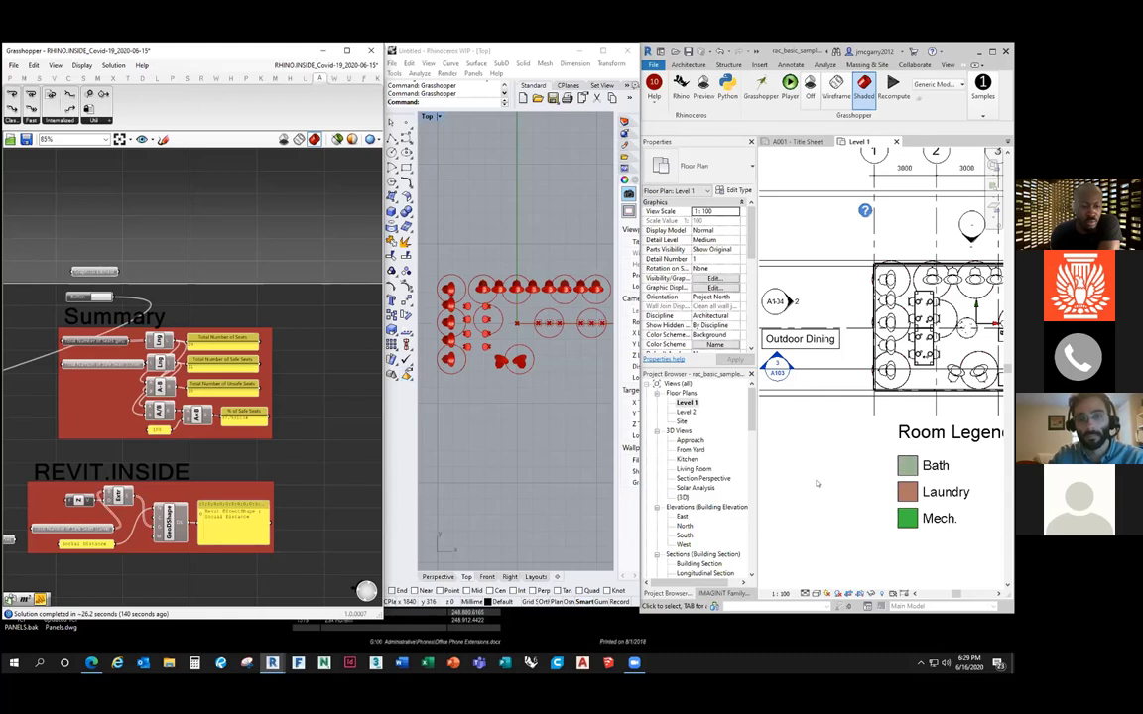
Step: Zoom out the Revit plan to see Level 2 beside the Kangaroo.Inside user controls
{"action": "scroll", "coordinate": [850, 441], "scroll_direction": "down", "scroll_amount": 1}
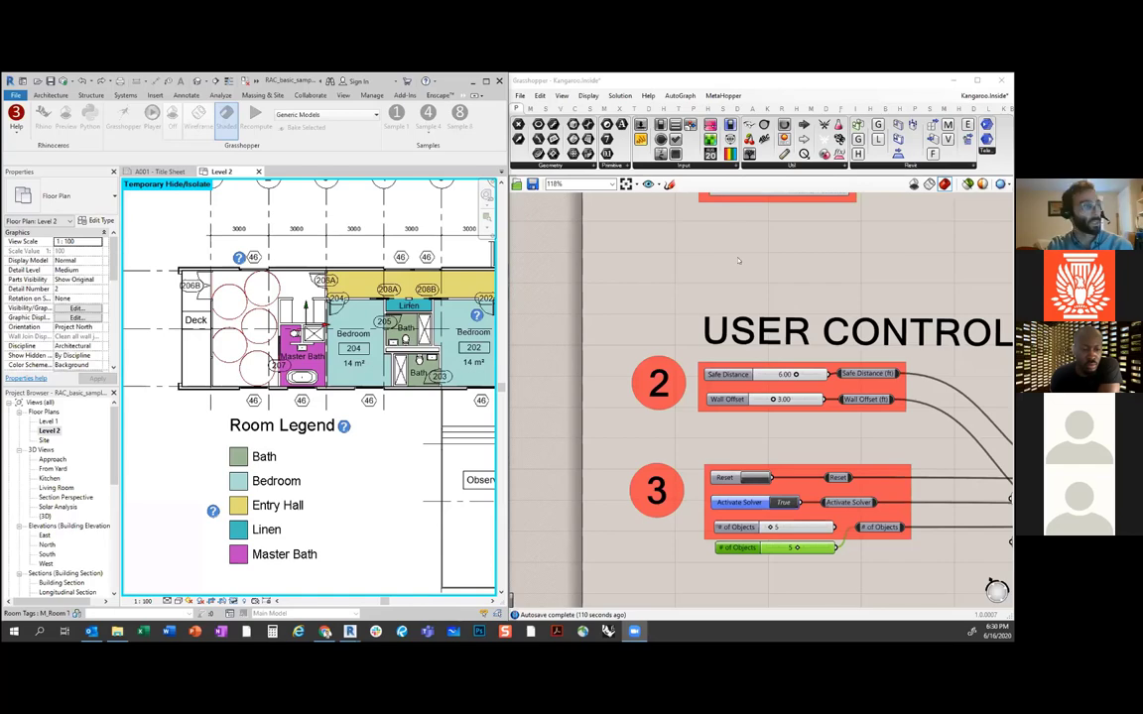
Step: Check the packed circles in Rhino, then shrink and minimize Rhino to reveal Revit's Level 2 plan
{"action": "key", "text": "alt+Tab"}
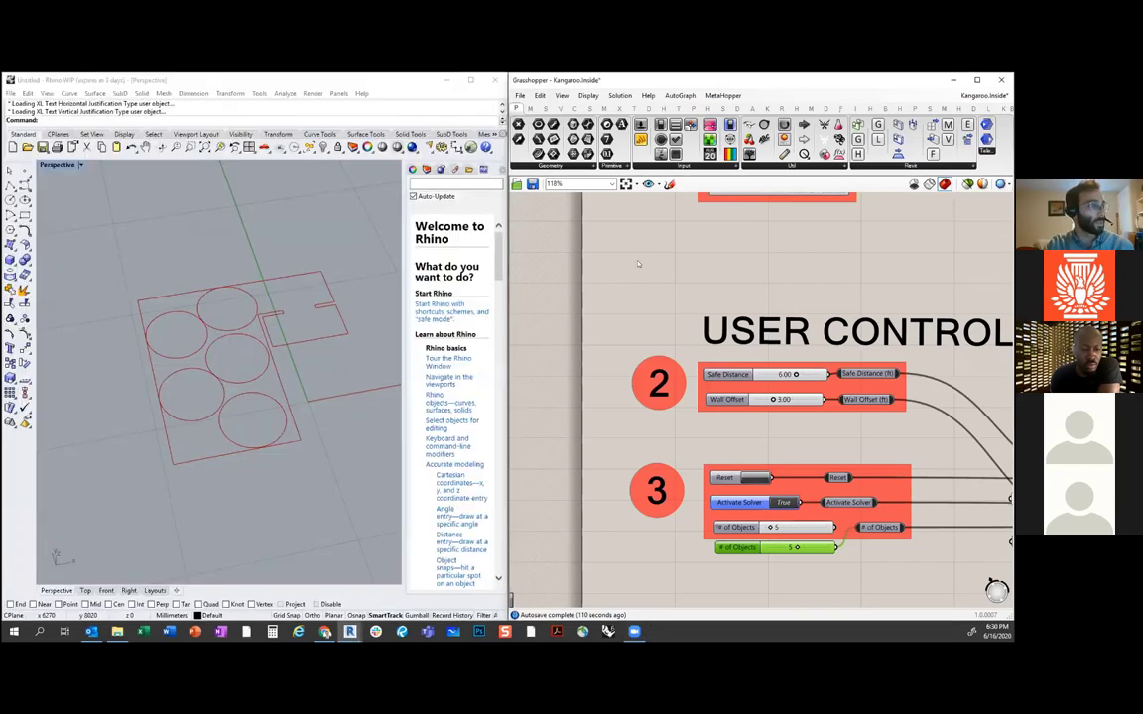
{"action": "scroll", "coordinate": [574, 234], "scroll_direction": "down", "scroll_amount": 4}
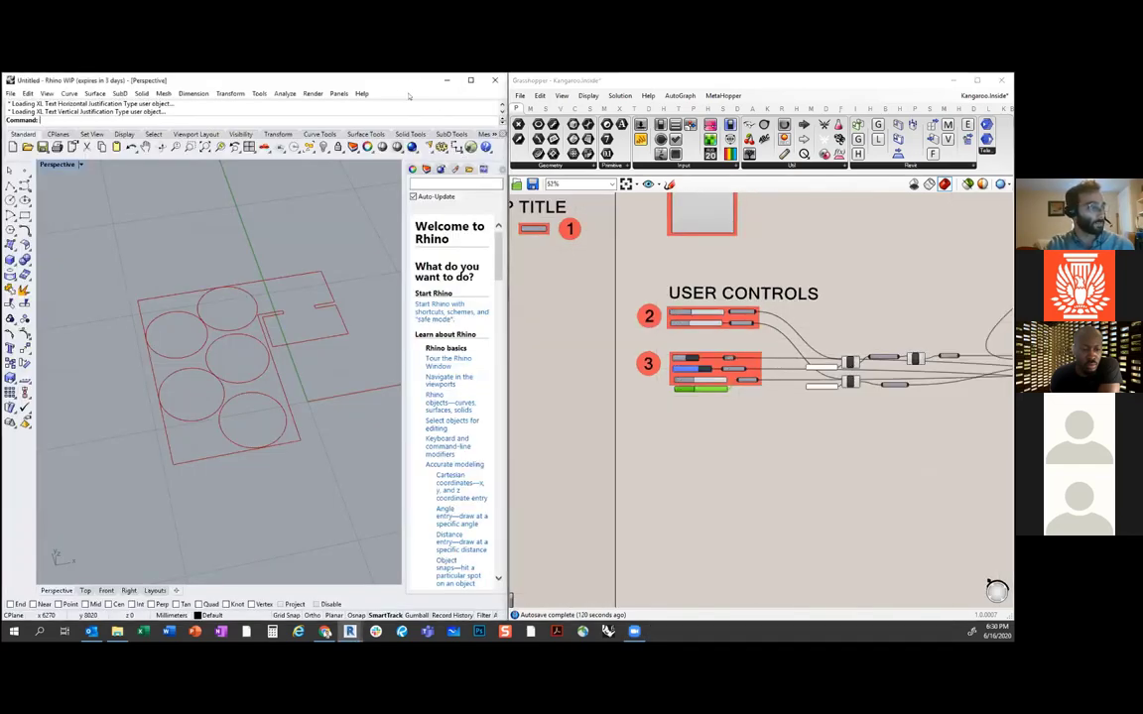
{"action": "left_click_drag", "start_coordinate": [408, 81], "coordinate": [537, 323]}
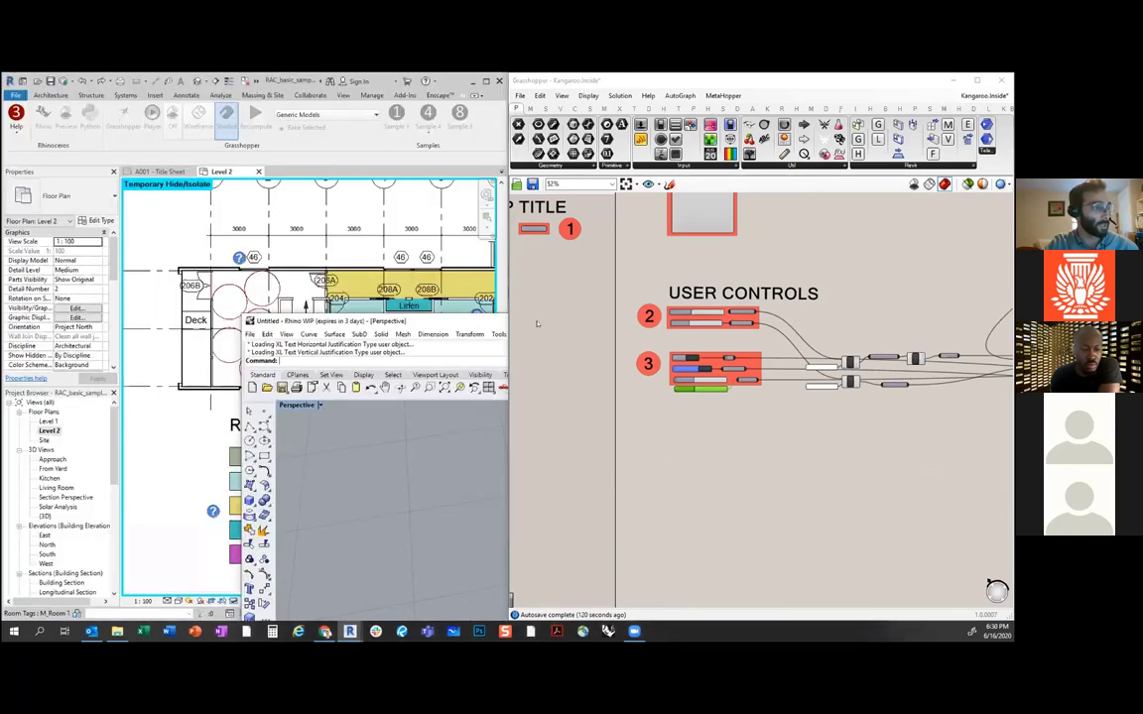
{"action": "key", "text": "super+Down"}
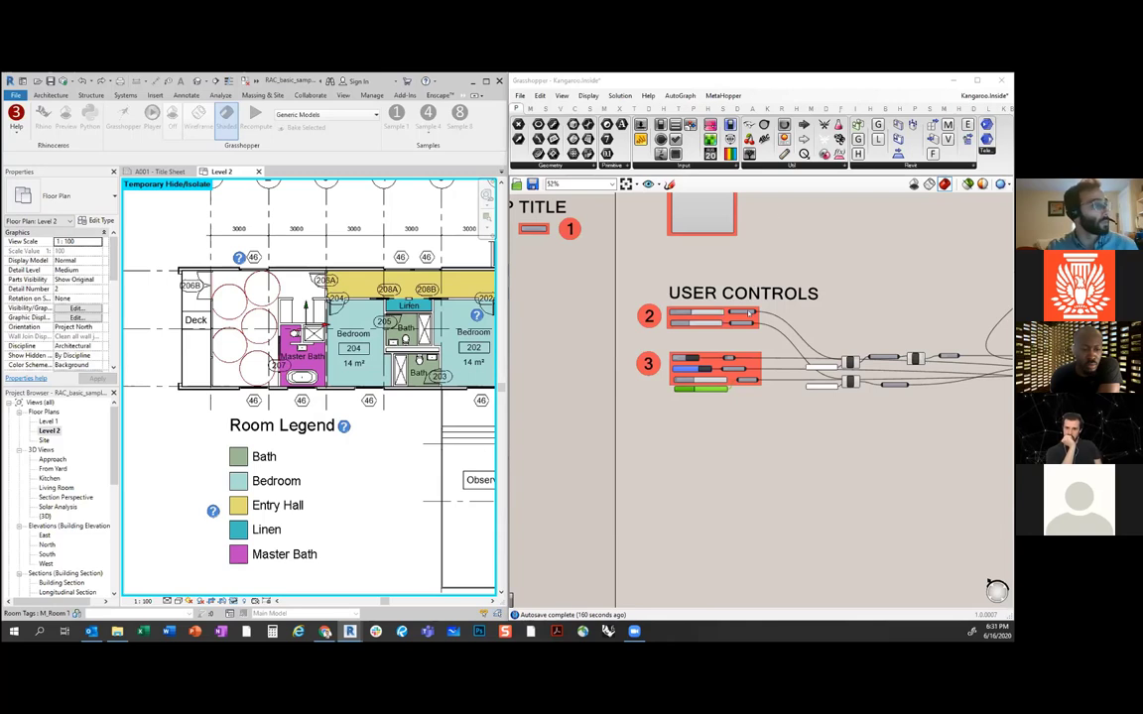
Step: Zoom out the Grasshopper canvas to reveal the SMITHGROUP, LOAD ROOMS and OFFSET FLOOR OUTLINE groups
{"action": "scroll", "coordinate": [751, 313], "scroll_direction": "down", "scroll_amount": 3}
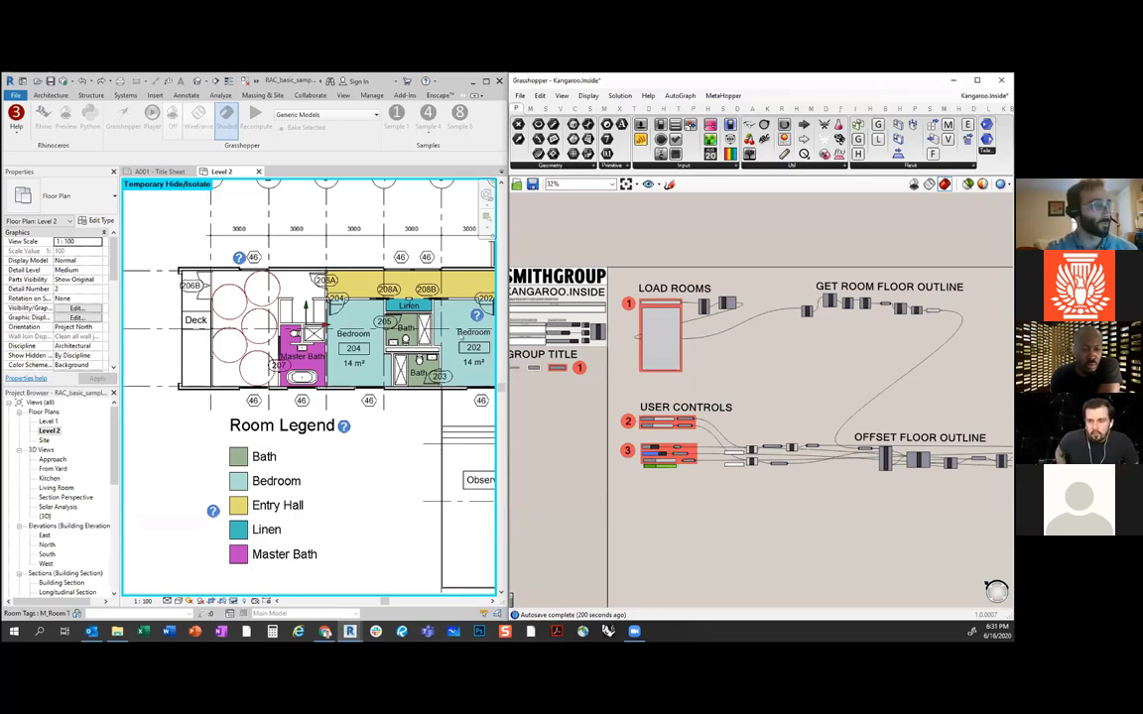
{"action": "scroll", "coordinate": [234, 304], "scroll_direction": "up", "scroll_amount": 2}
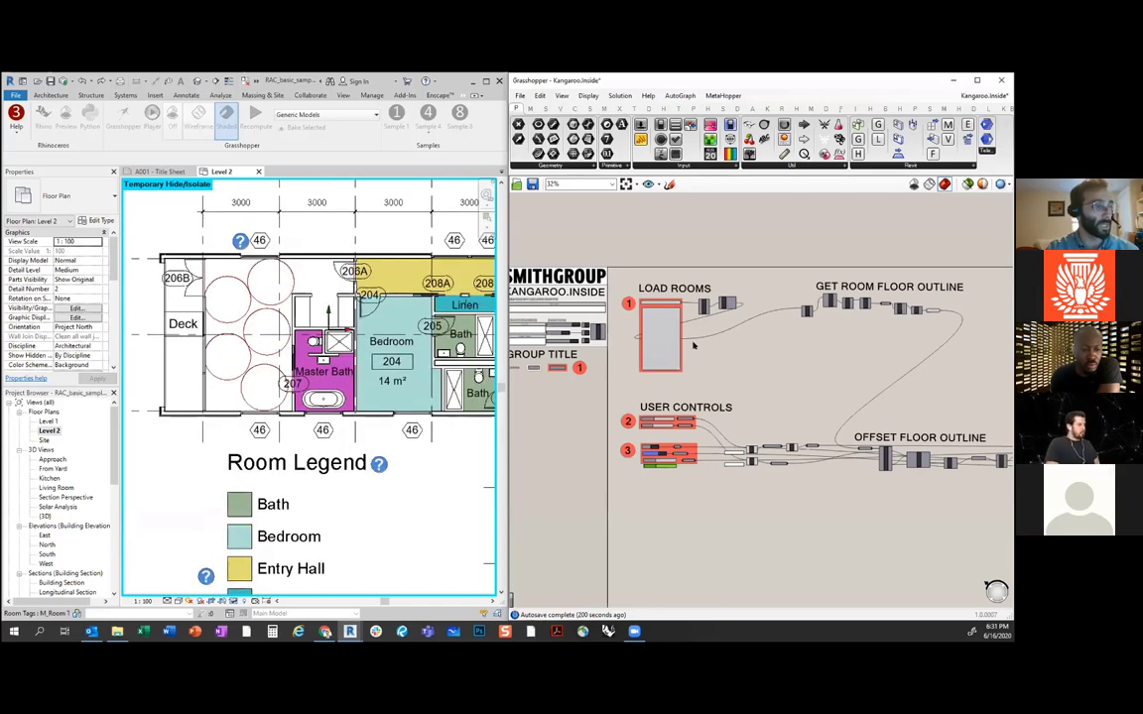
{"action": "scroll", "coordinate": [711, 350], "scroll_direction": "up", "scroll_amount": 2}
{"action": "right_click_drag", "start_coordinate": [714, 355], "coordinate": [716, 342]}
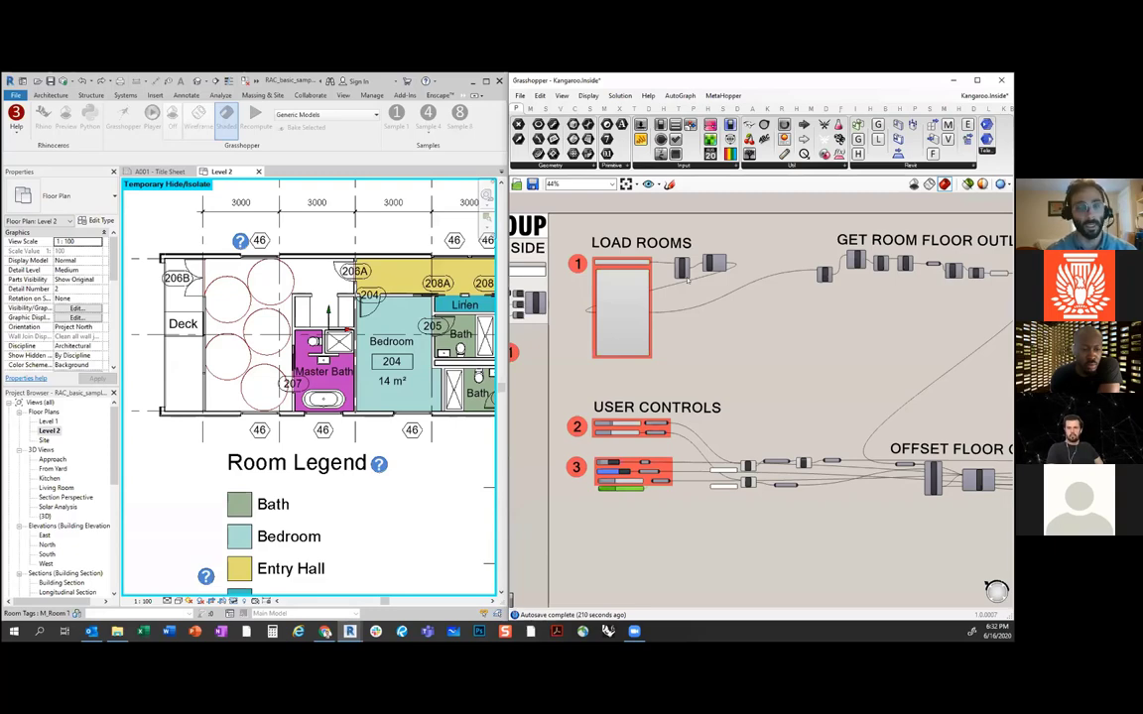
{"action": "scroll", "coordinate": [243, 319], "scroll_direction": "up", "scroll_amount": 1}
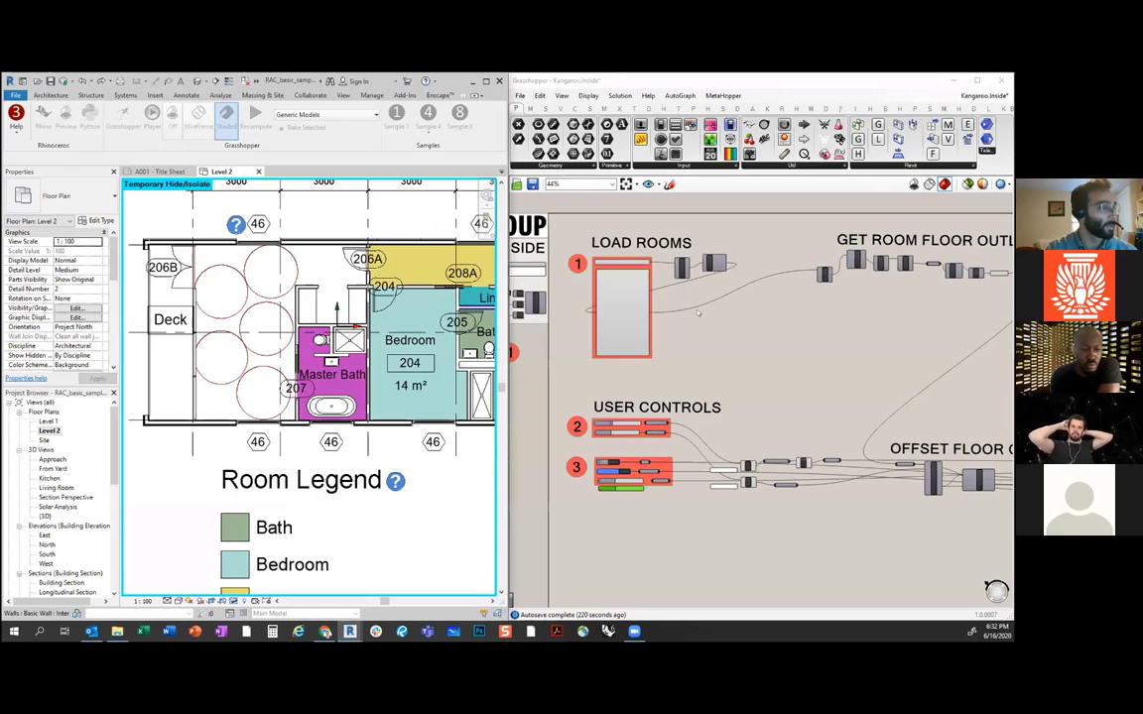
{"action": "scroll", "coordinate": [664, 285], "scroll_direction": "up", "scroll_amount": 2}
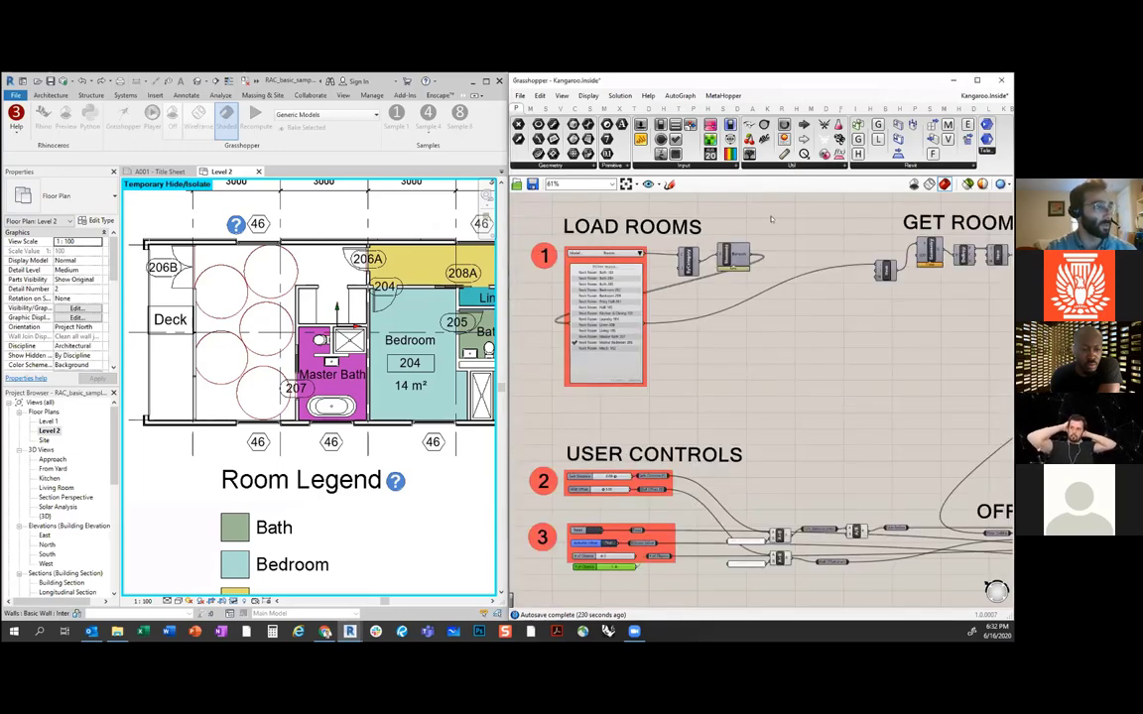
Step: Preview the Deck room and its floor outline, then bring Rhino's Perspective view forward
{"action": "left_click", "coordinate": [731, 256]}
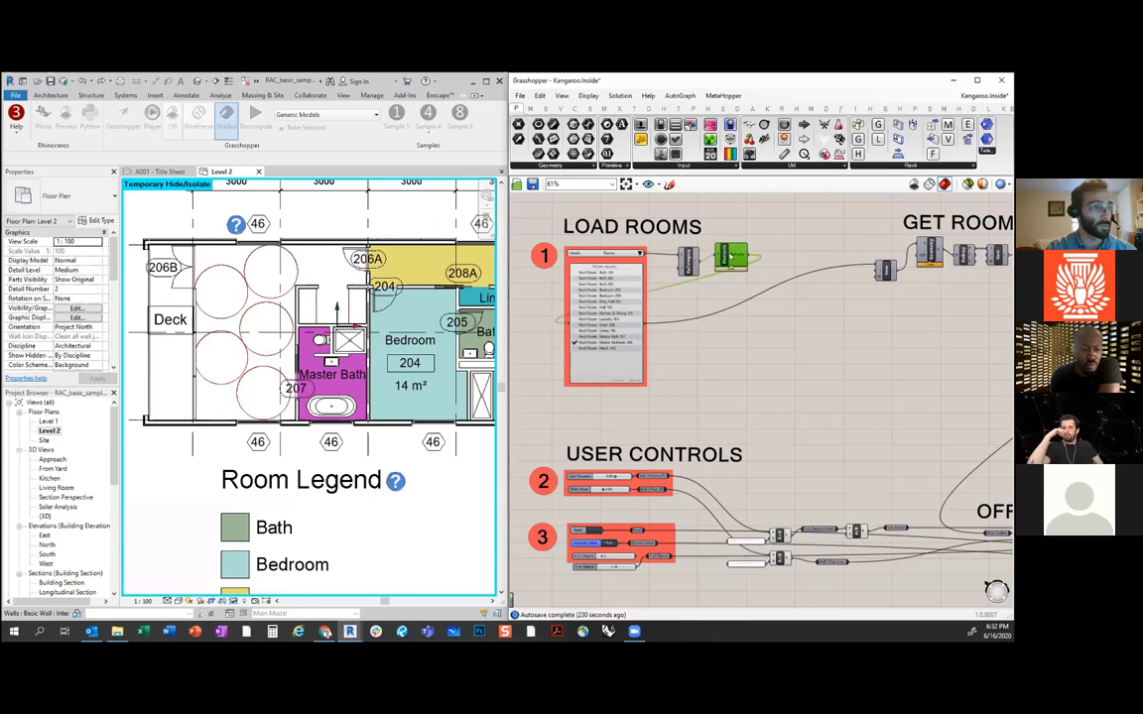
{"action": "right_click_drag", "start_coordinate": [831, 323], "coordinate": [706, 352]}
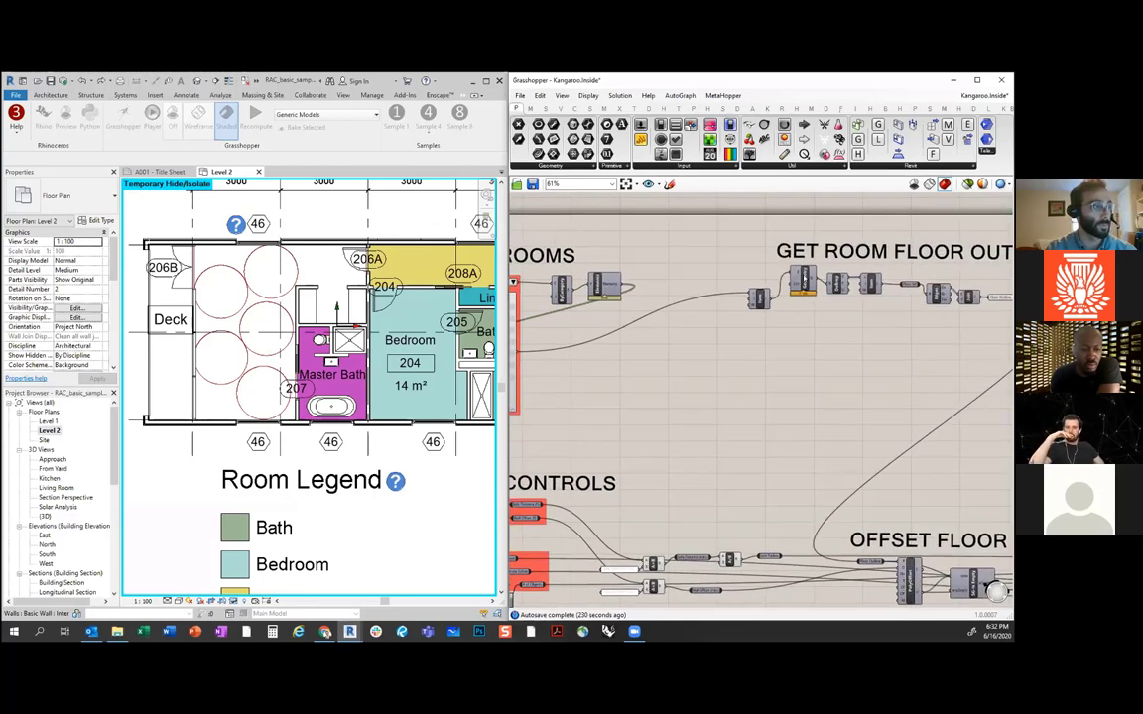
{"action": "scroll", "coordinate": [808, 276], "scroll_direction": "up", "scroll_amount": 2}
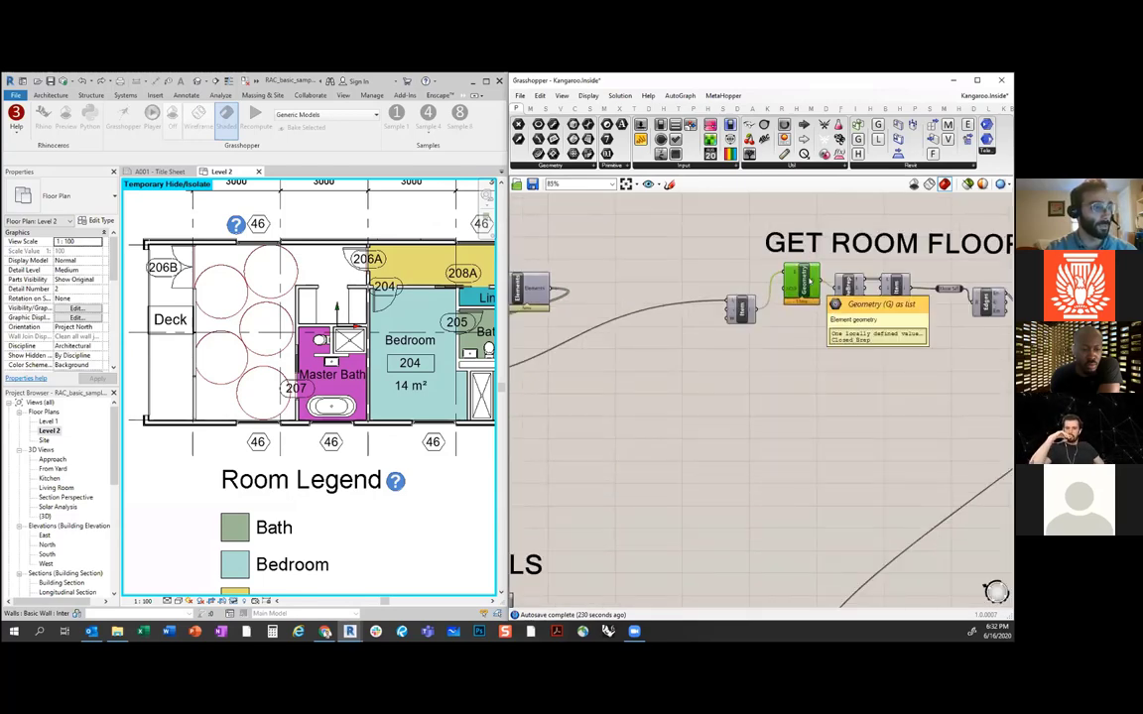
{"action": "right_click_drag", "start_coordinate": [965, 331], "coordinate": [810, 312]}
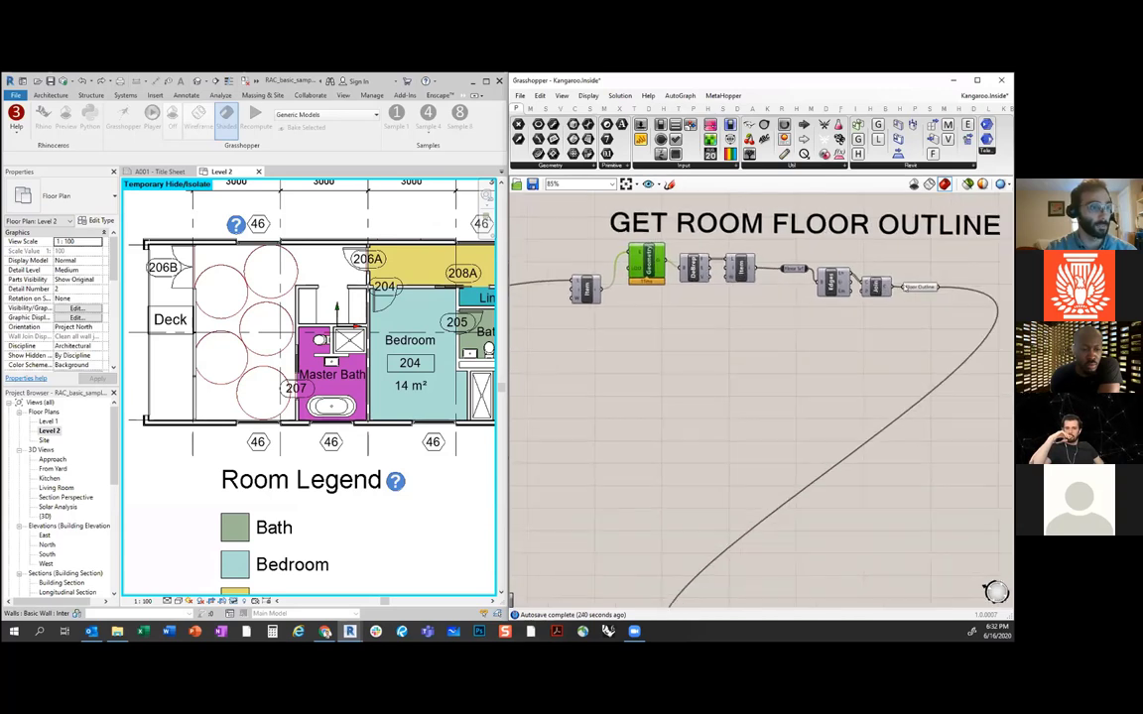
{"action": "left_click", "coordinate": [922, 288]}
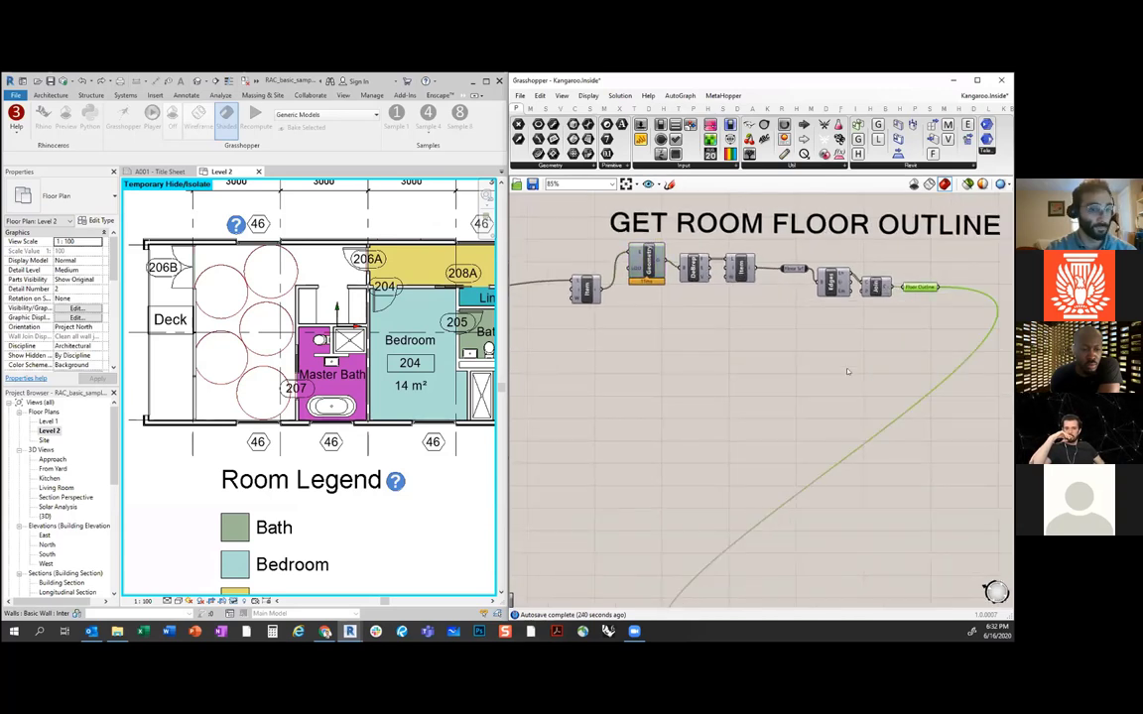
{"action": "scroll", "coordinate": [844, 372], "scroll_direction": "down", "scroll_amount": 1}
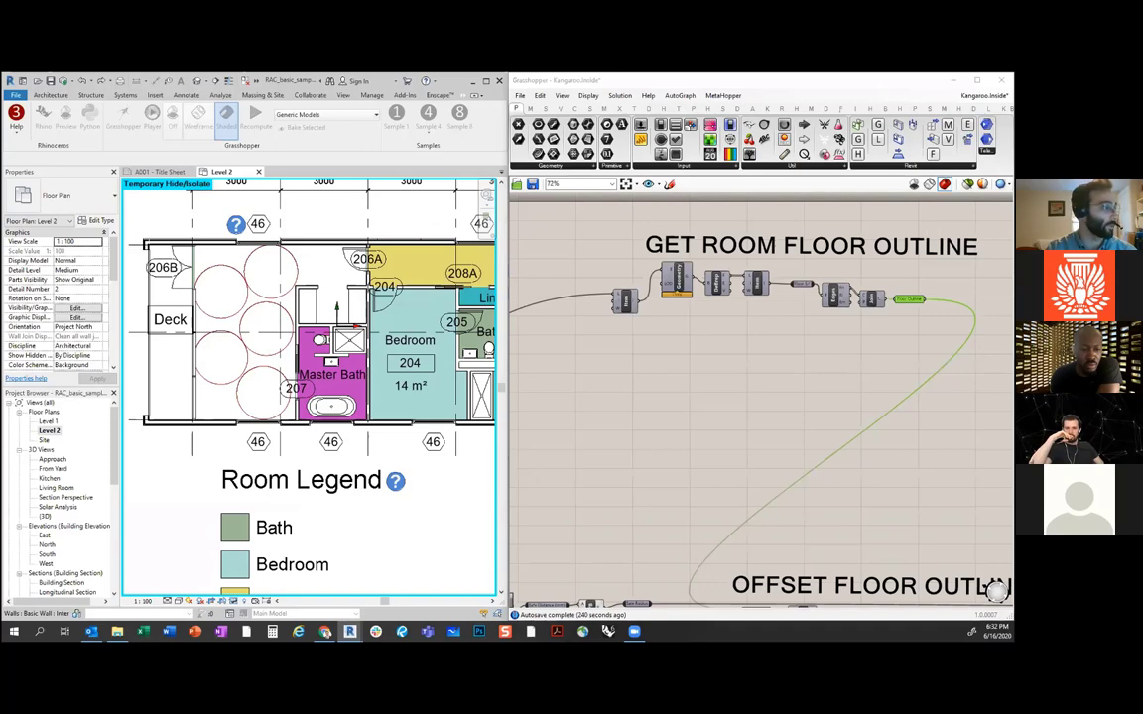
{"action": "key", "text": "alt+Tab"}
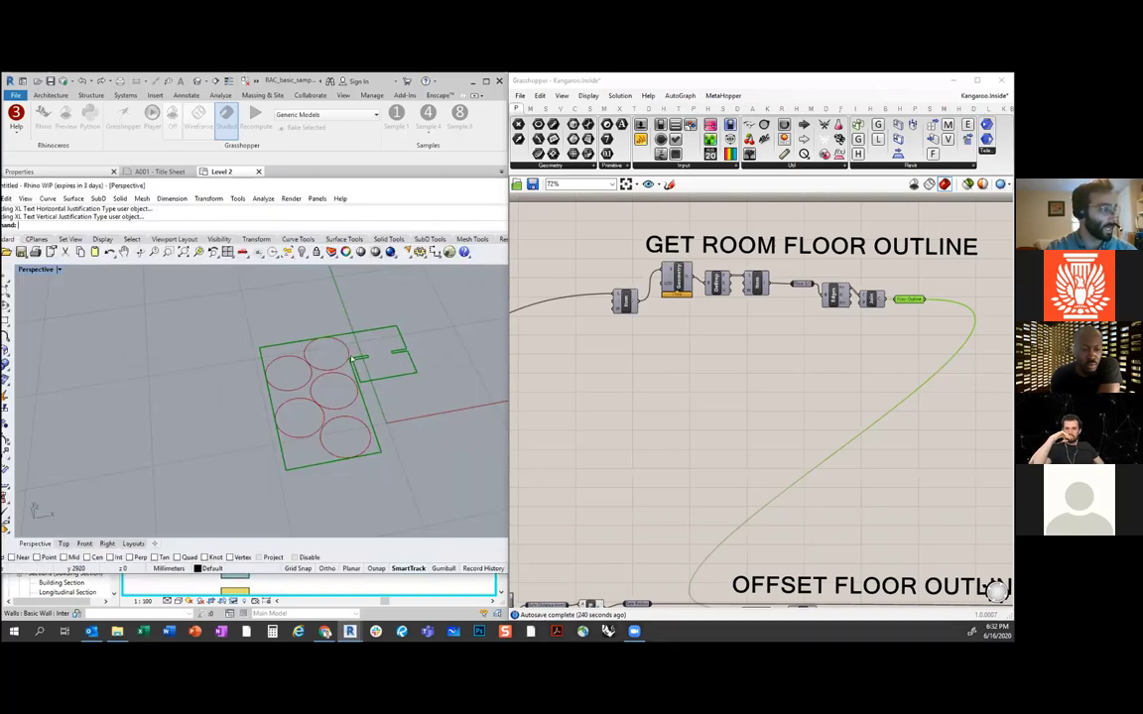
Step: Preview the Offset Floor Outline stage, showing the inset rectangle inside the Deck
{"action": "right_click_drag", "start_coordinate": [722, 412], "coordinate": [713, 288]}
{"action": "scroll", "coordinate": [650, 357], "scroll_direction": "down", "scroll_amount": 1}
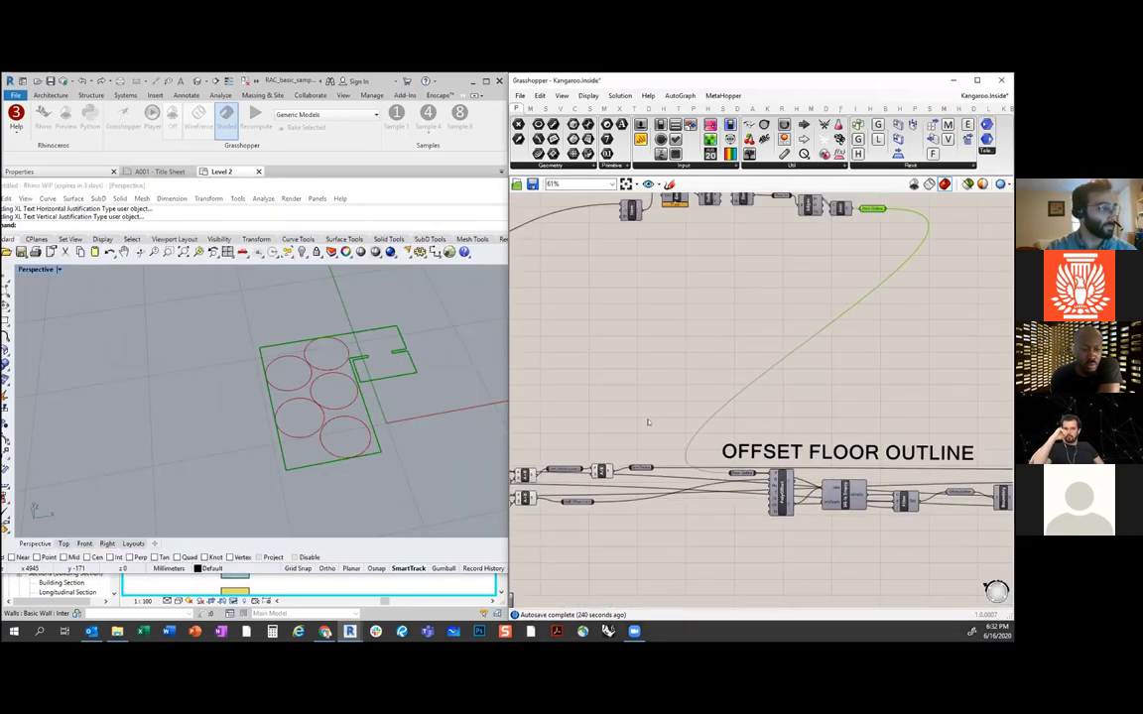
{"action": "left_click", "coordinate": [781, 491]}
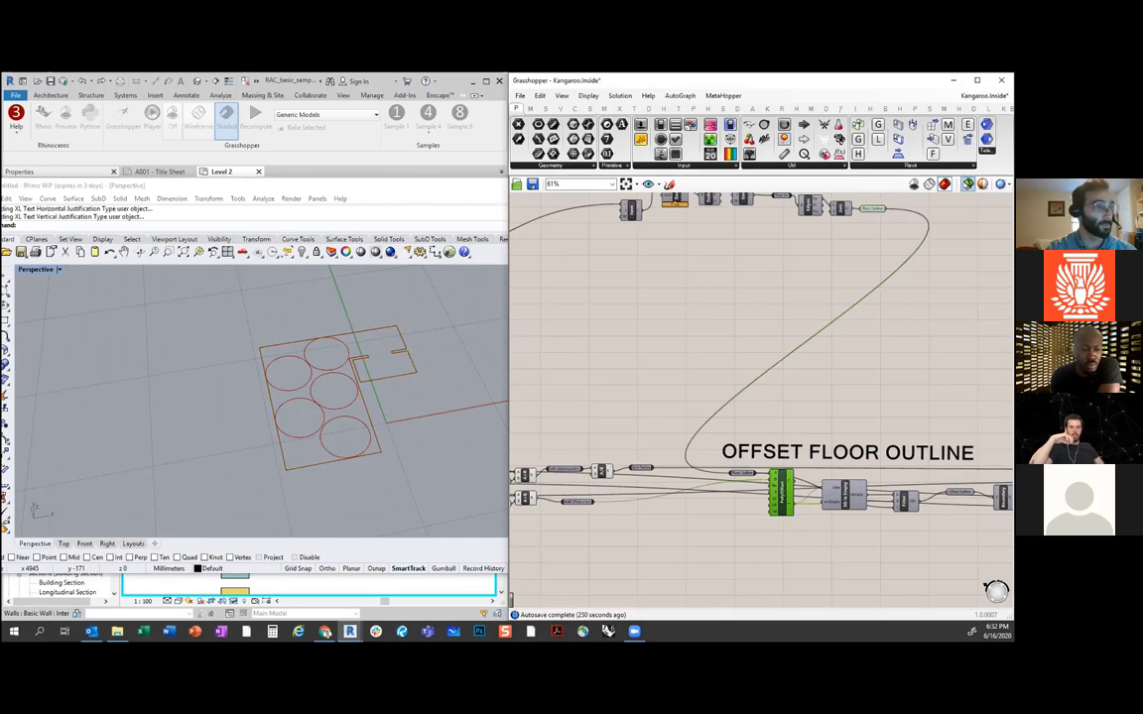
{"action": "left_click", "coordinate": [967, 183]}
{"action": "left_click", "coordinate": [958, 492]}
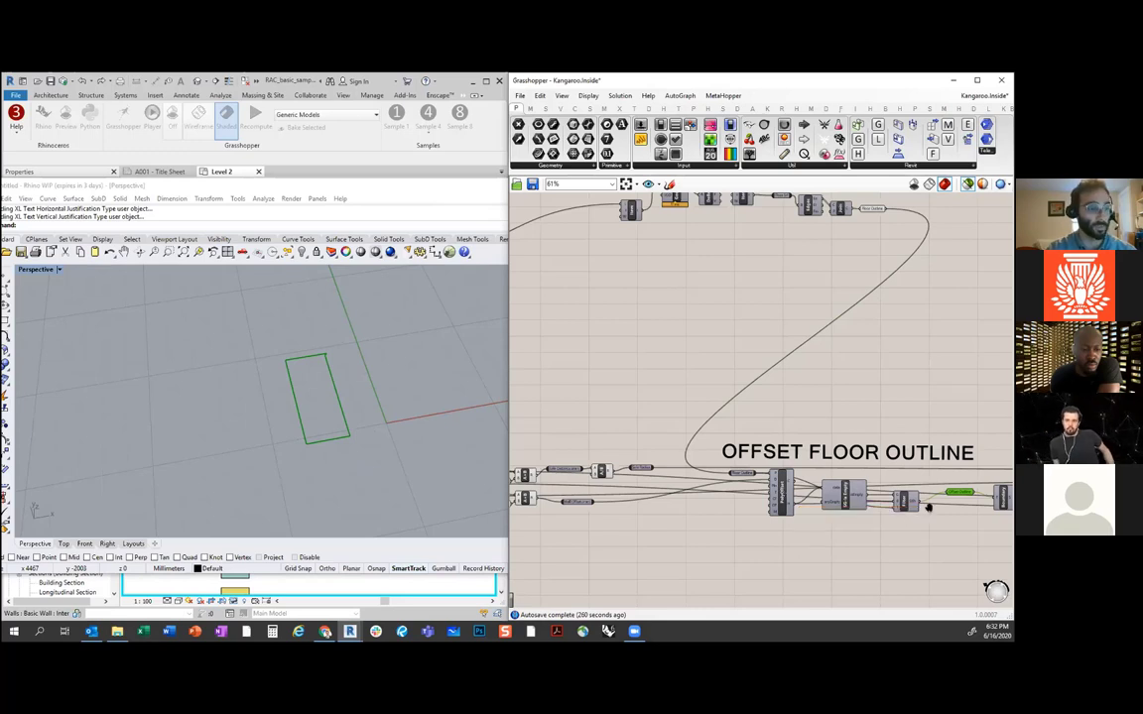
Step: Preview the points and offset floor surface feeding the Kangaroo circle packing
{"action": "right_click_drag", "start_coordinate": [838, 461], "coordinate": [745, 411]}
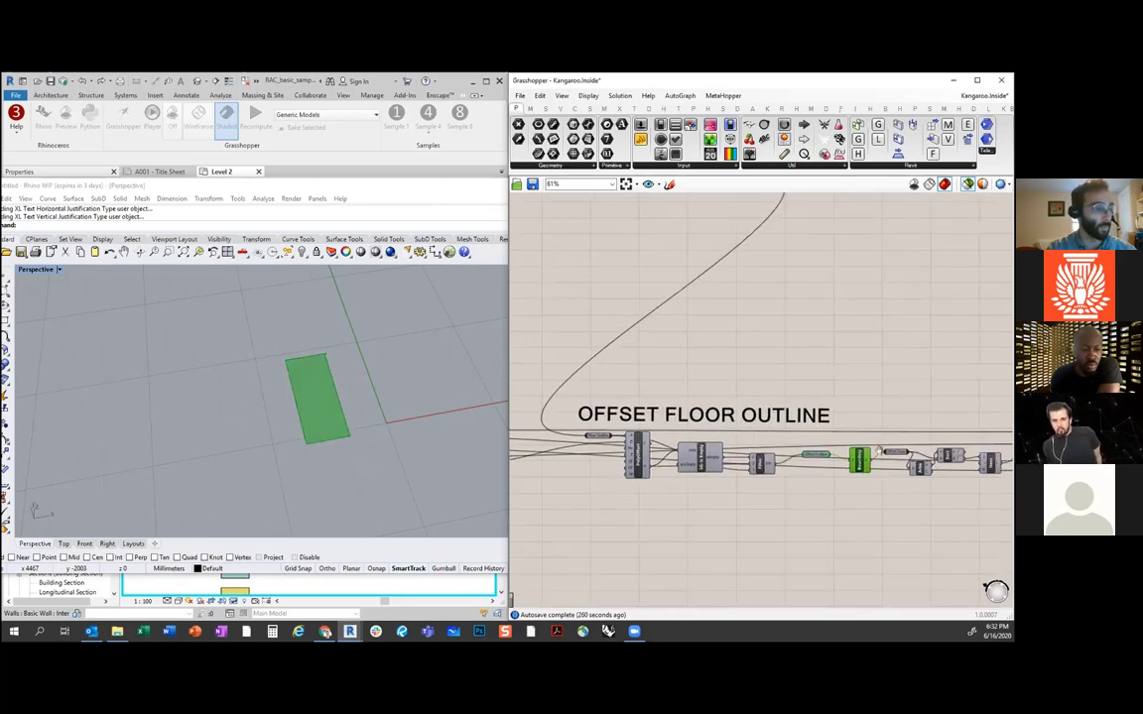
{"action": "right_click_drag", "start_coordinate": [932, 465], "coordinate": [666, 444]}
{"action": "left_click", "coordinate": [943, 415]}
{"action": "left_click", "coordinate": [807, 403]}
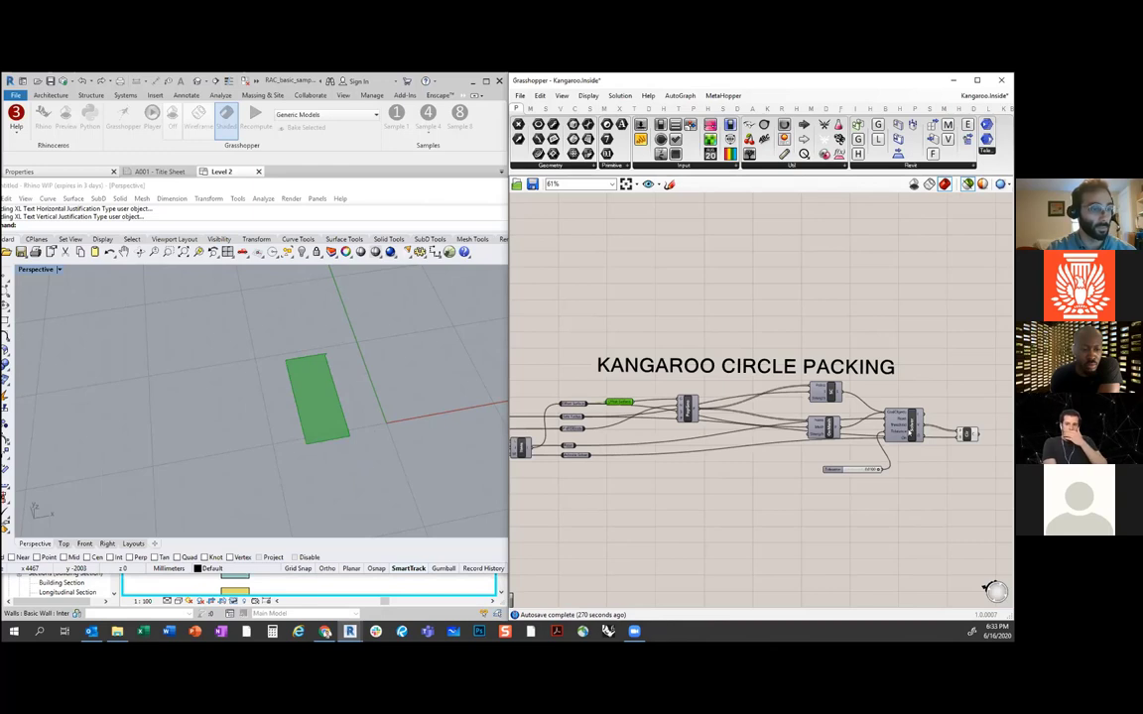
Step: Preview the Kangaroo solver's points and packed circles inside the Deck outline
{"action": "left_click", "coordinate": [910, 430]}
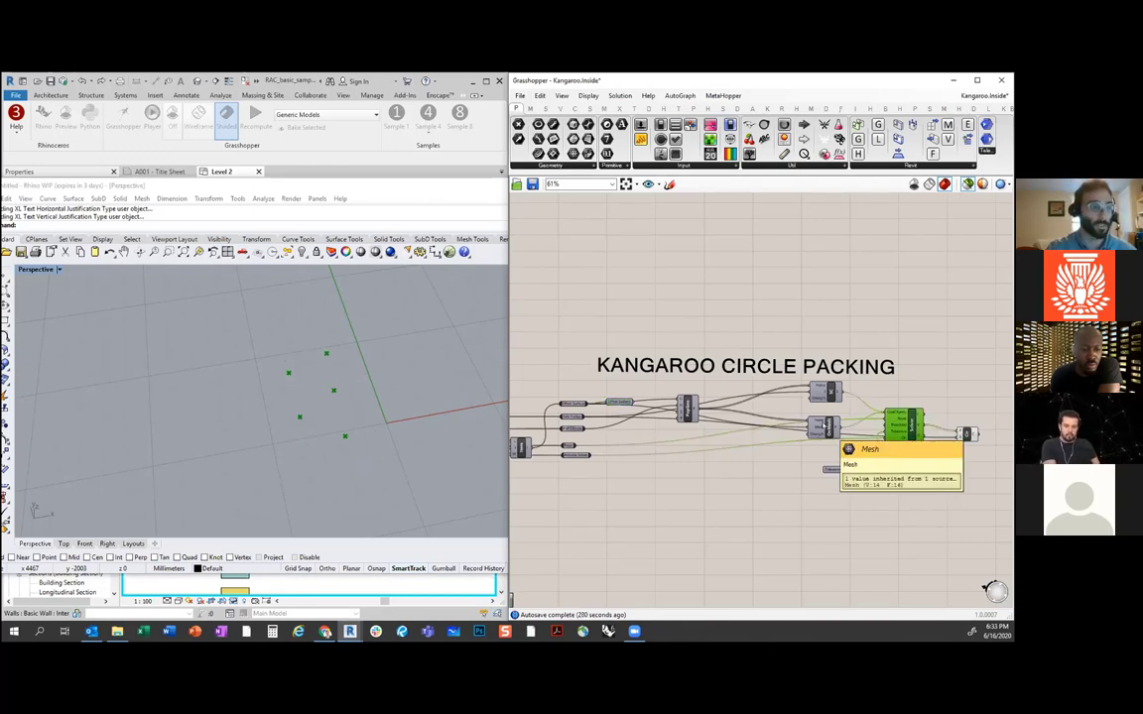
{"action": "scroll", "coordinate": [910, 425], "scroll_direction": "up", "scroll_amount": 2}
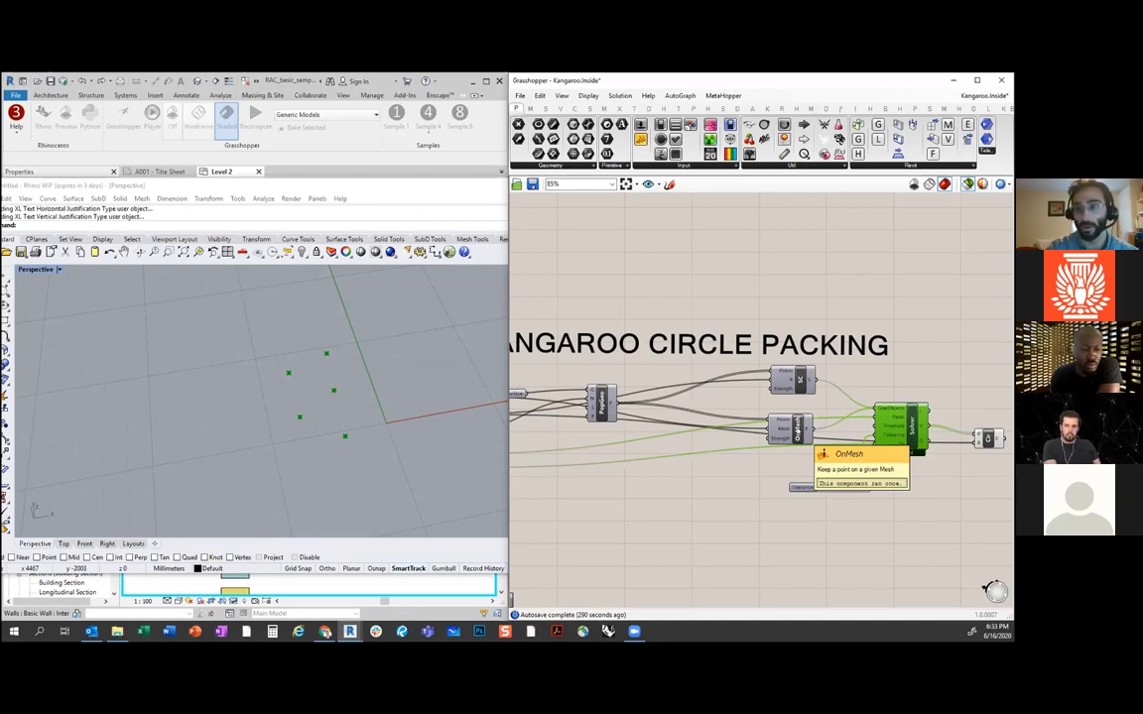
{"action": "left_click", "coordinate": [988, 438]}
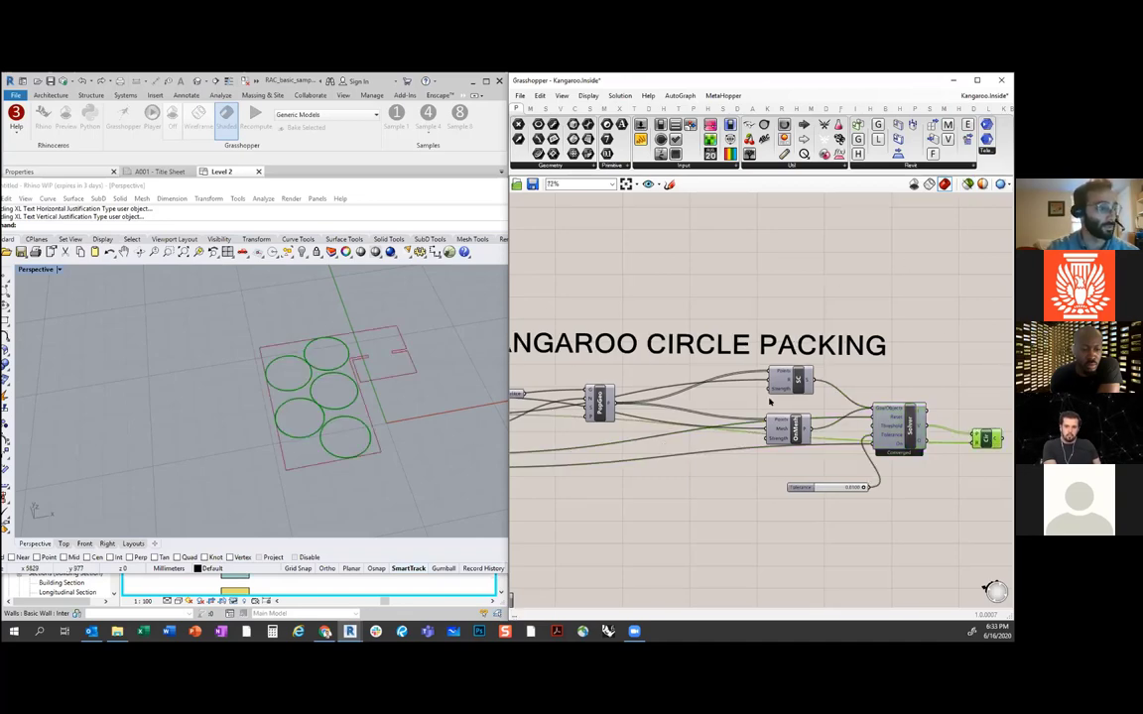
{"action": "scroll", "coordinate": [770, 401], "scroll_direction": "down", "scroll_amount": 5}
{"action": "scroll", "coordinate": [678, 416], "scroll_direction": "up", "scroll_amount": 4}
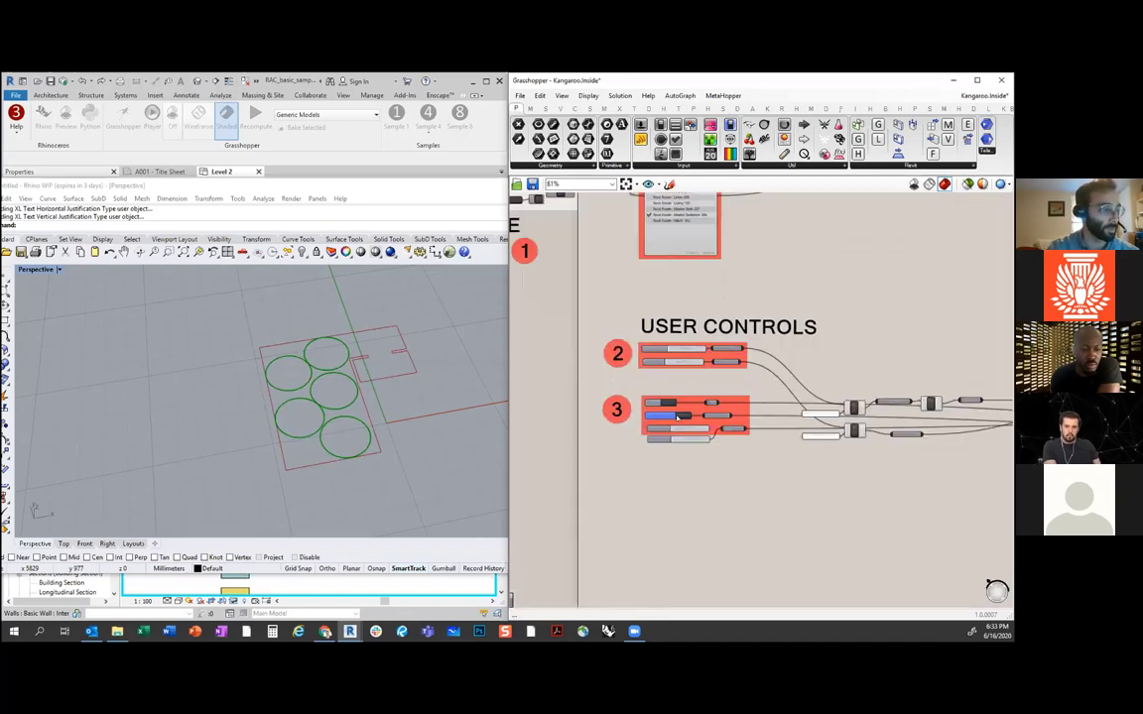
Step: Lower the second object count to 3, then raise it to add circles
{"action": "scroll", "coordinate": [677, 417], "scroll_direction": "up", "scroll_amount": 5}
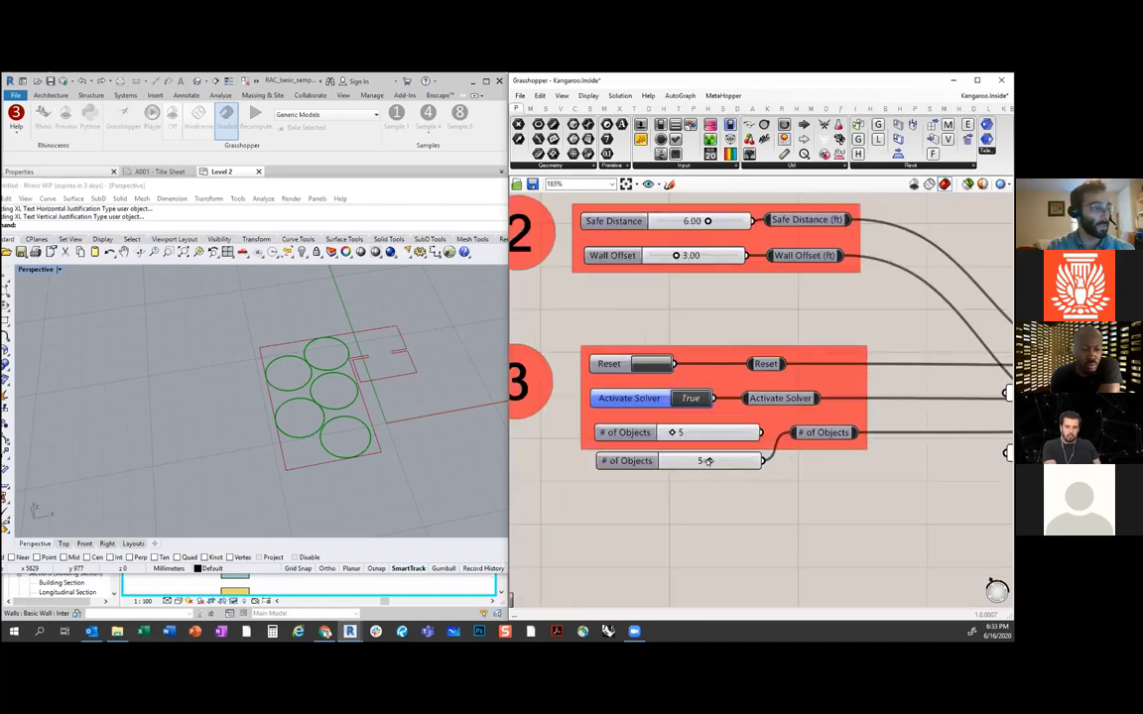
{"action": "left_click_drag", "start_coordinate": [708, 461], "coordinate": [692, 462]}
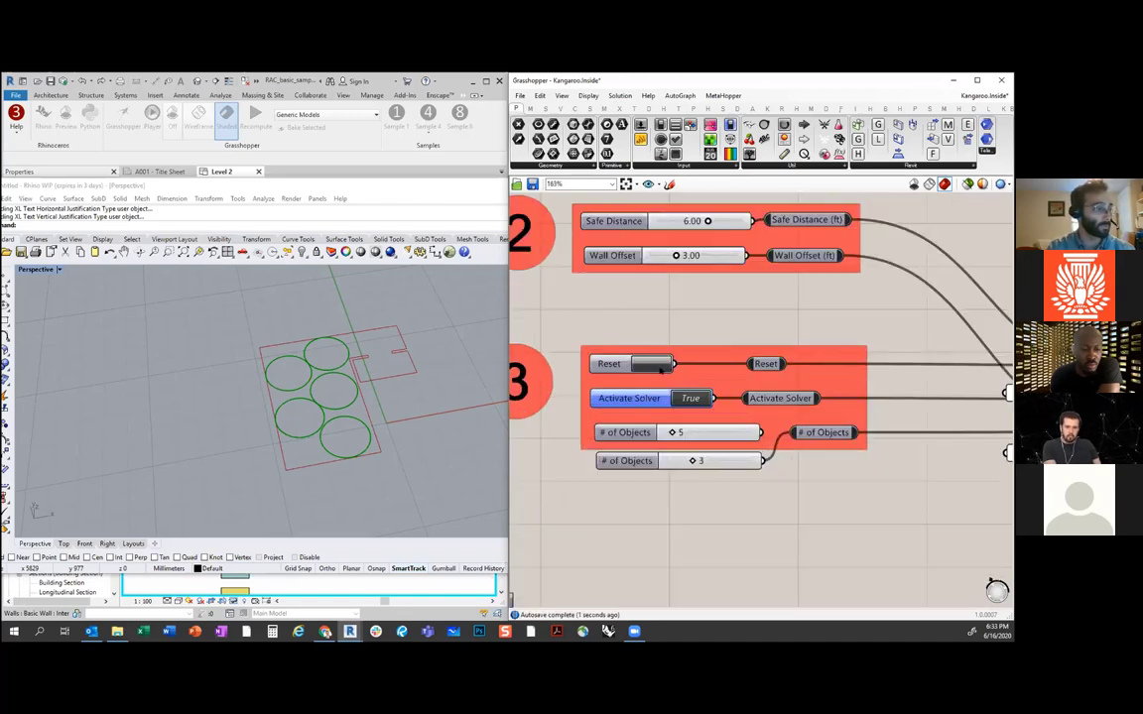
{"action": "left_click_drag", "start_coordinate": [693, 461], "coordinate": [735, 460]}
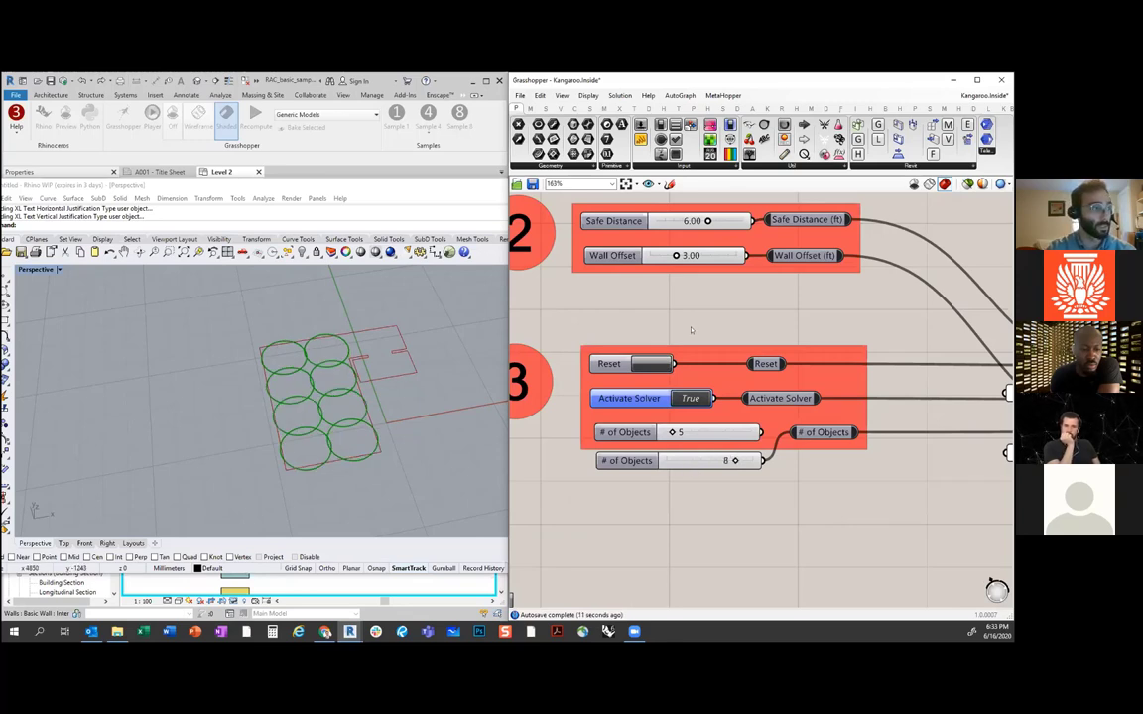
Step: Set Safe Distance to 3.00 and Wall Offset to 1.50
{"action": "double_click", "coordinate": [692, 220]}
{"action": "type", "text": "3"}
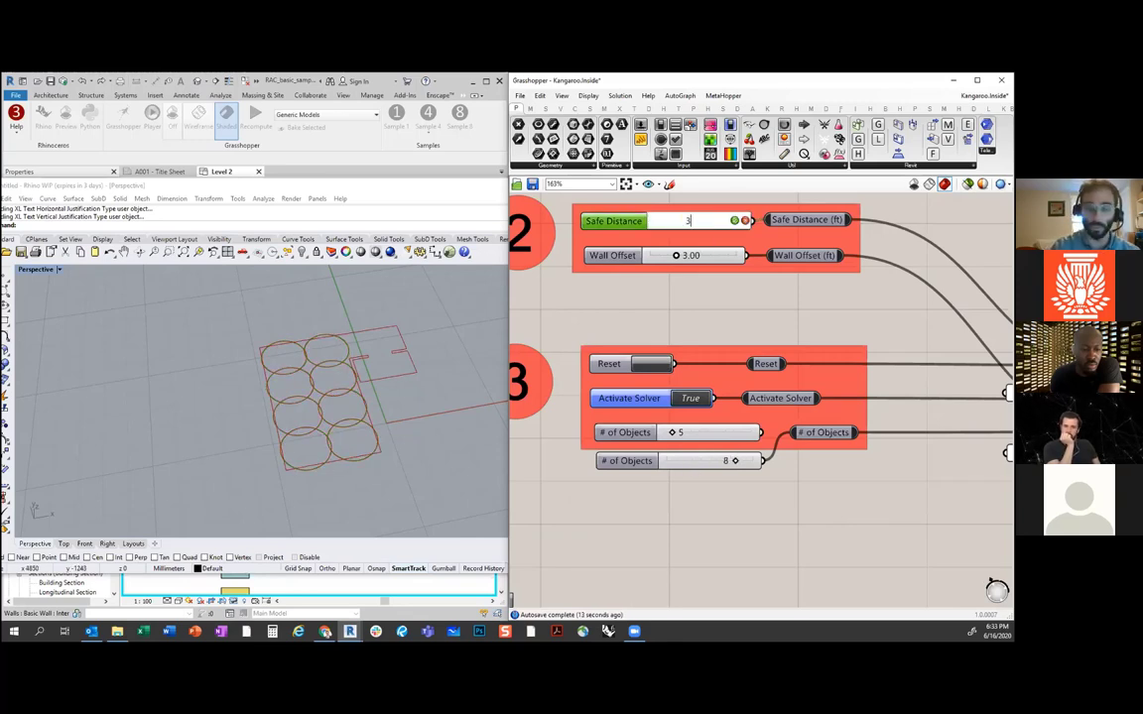
{"action": "key", "text": "Return"}
{"action": "double_click", "coordinate": [706, 255]}
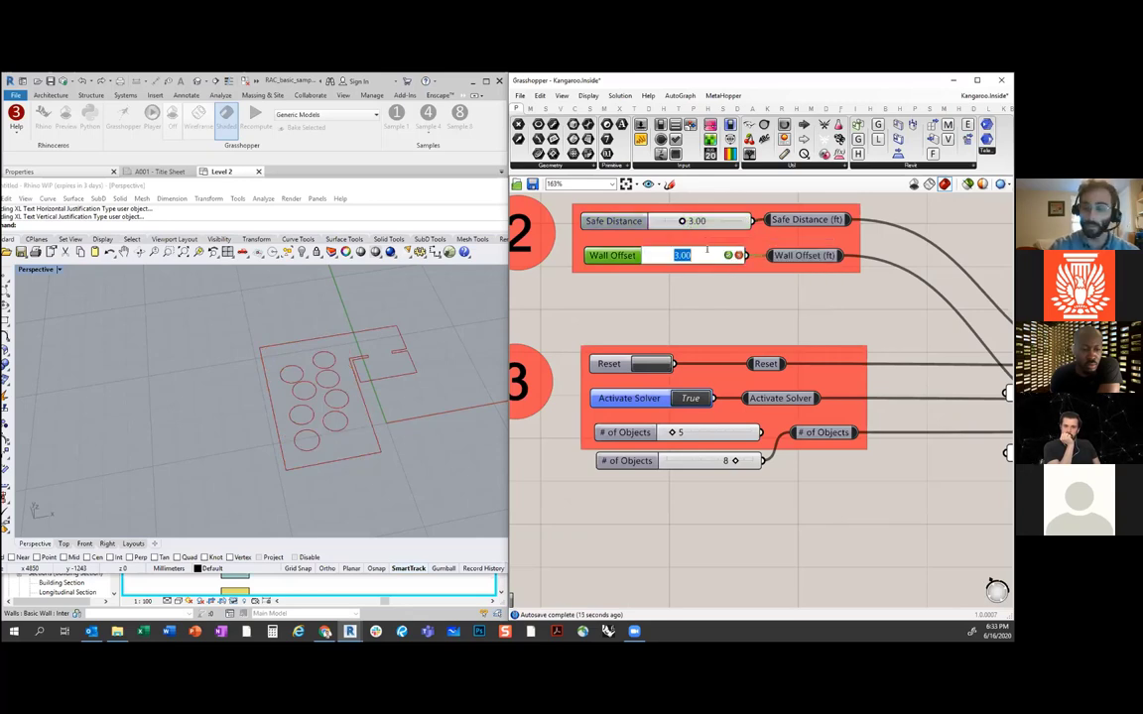
{"action": "type", "text": "1.5"}
{"action": "key", "text": "Return"}
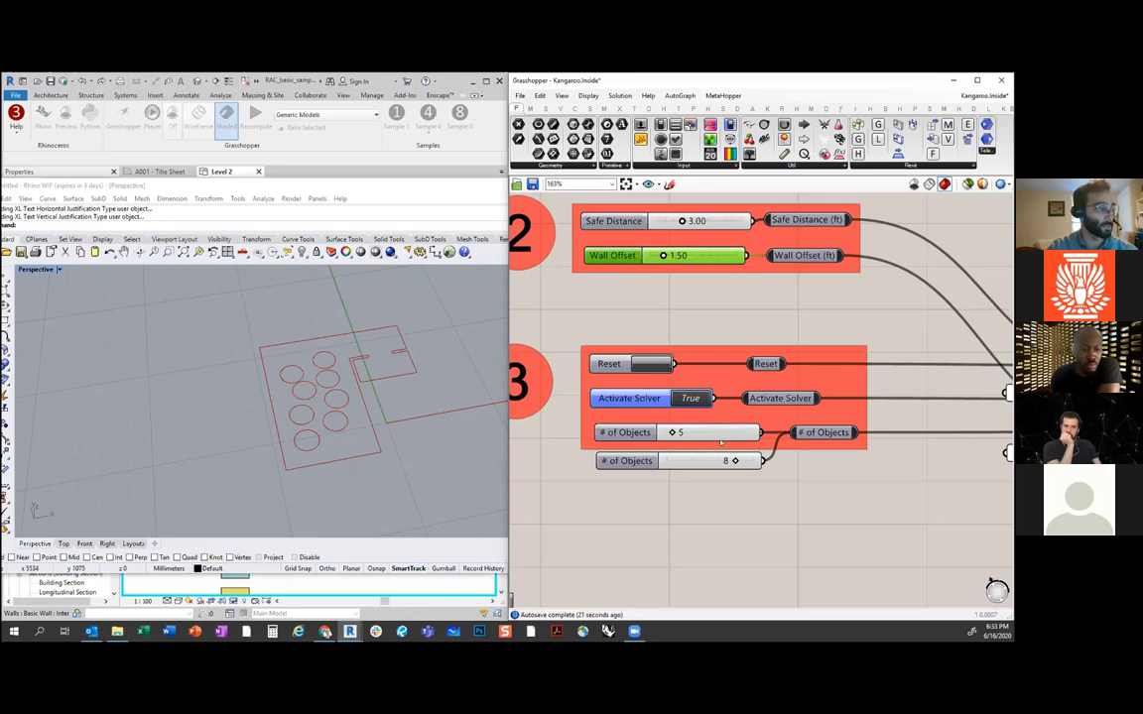
Step: Reset the Kangaroo packing and slide '# of Objects' up to 34, then back to 31
{"action": "left_click", "coordinate": [648, 365]}
{"action": "left_click_drag", "start_coordinate": [671, 433], "coordinate": [702, 432]}
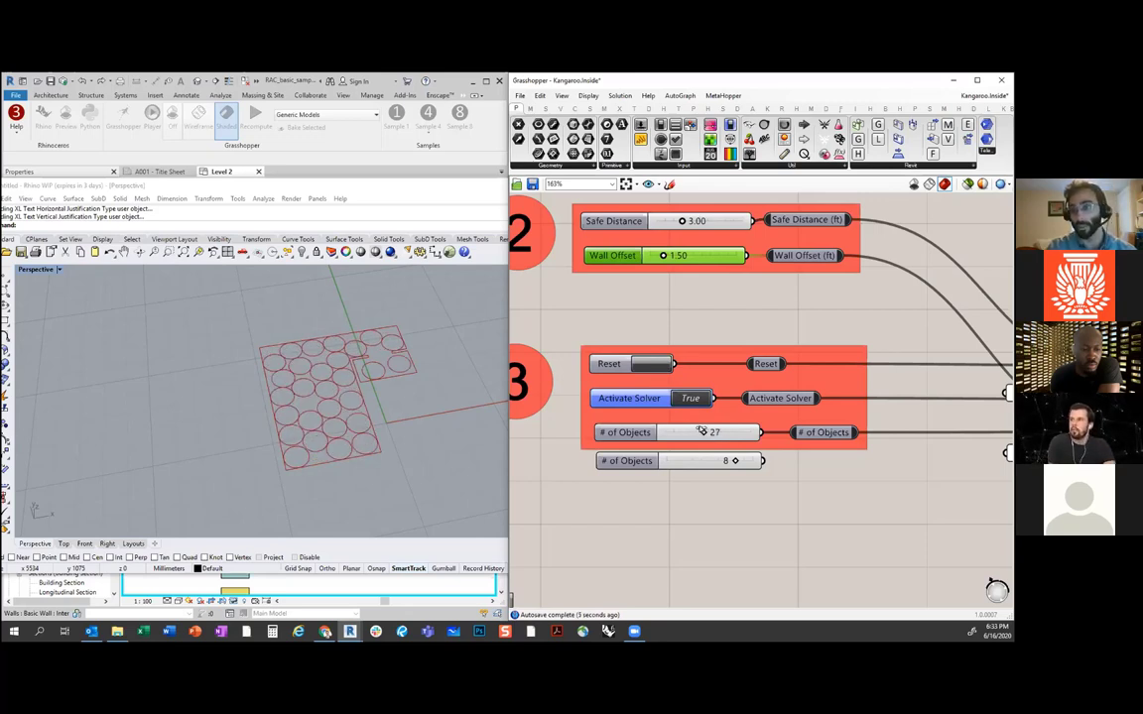
{"action": "left_click_drag", "start_coordinate": [701, 432], "coordinate": [707, 432]}
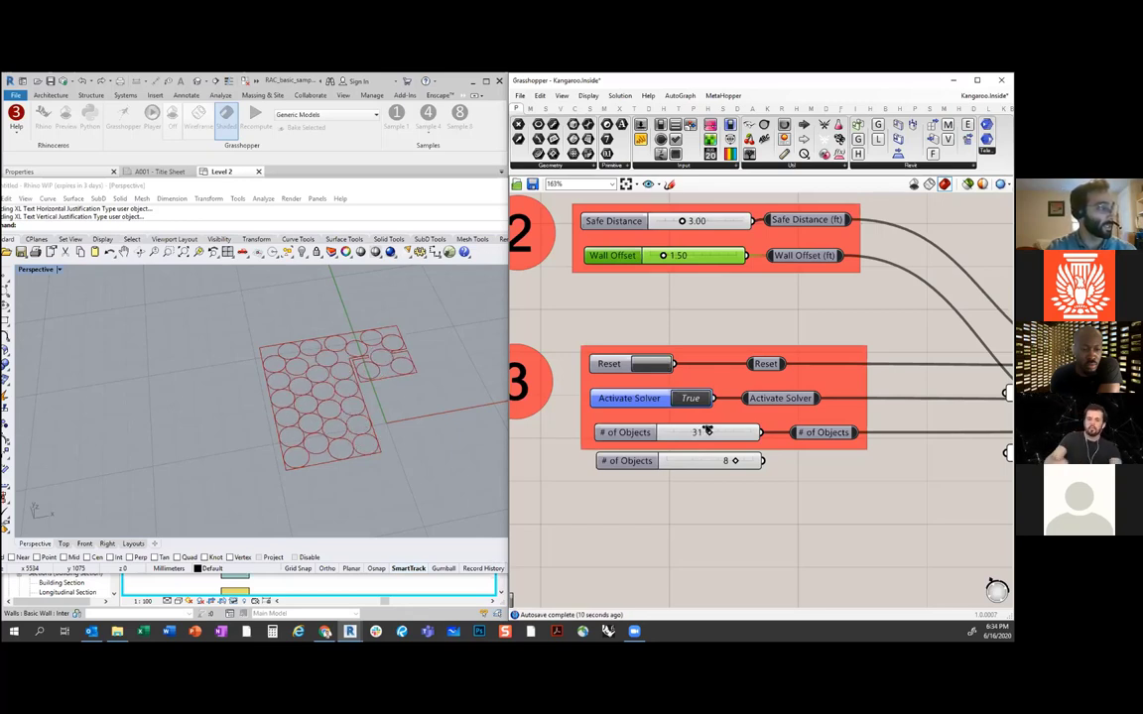
{"action": "left_click_drag", "start_coordinate": [707, 433], "coordinate": [711, 430]}
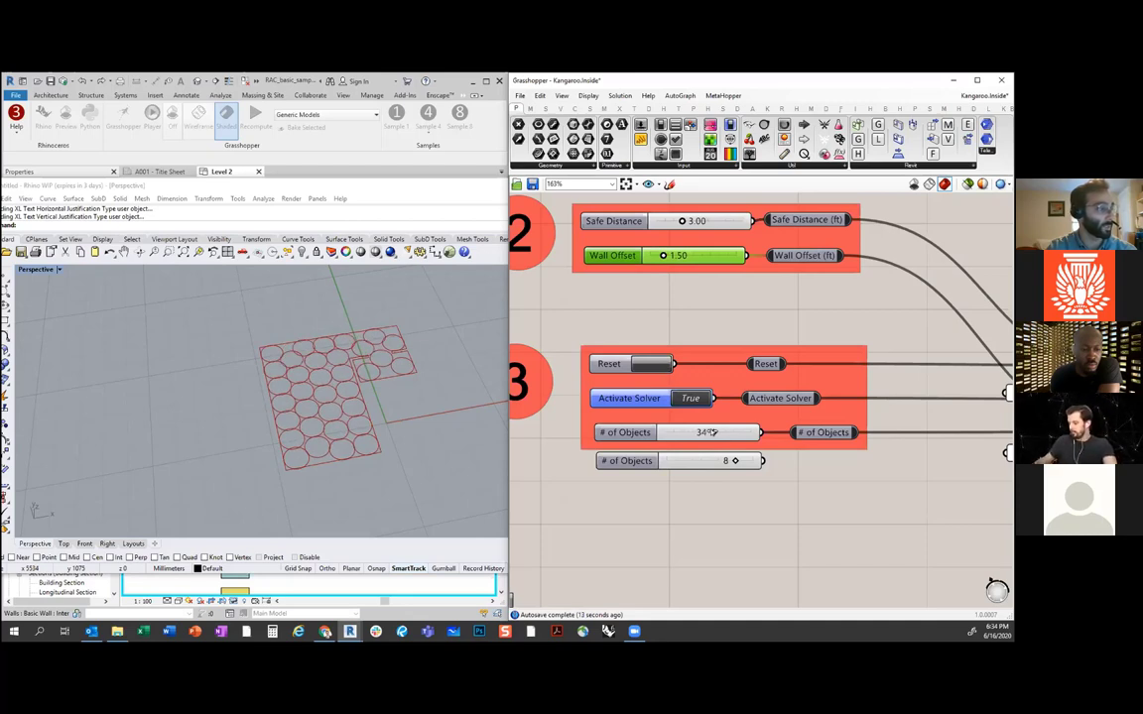
{"action": "left_click_drag", "start_coordinate": [708, 433], "coordinate": [705, 432]}
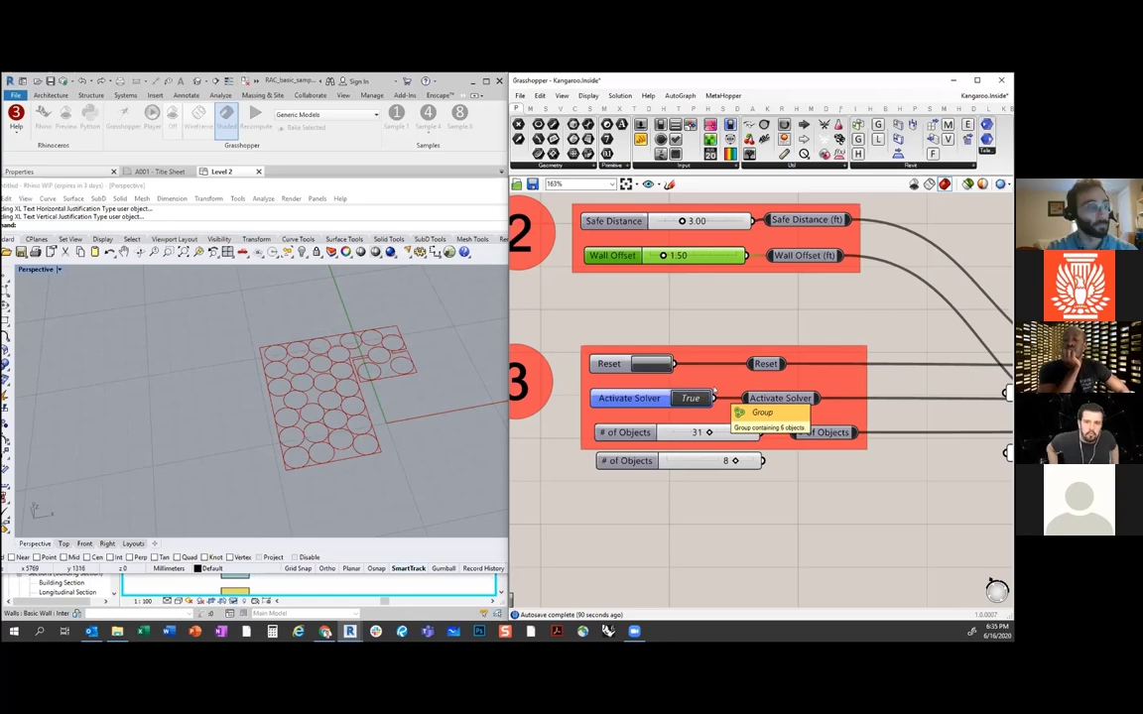
Step: Drop down Grasshopper's open-documents list showing the Kangaroo.Inside and Display definitions
{"action": "mouse_move", "coordinate": [984, 95]}
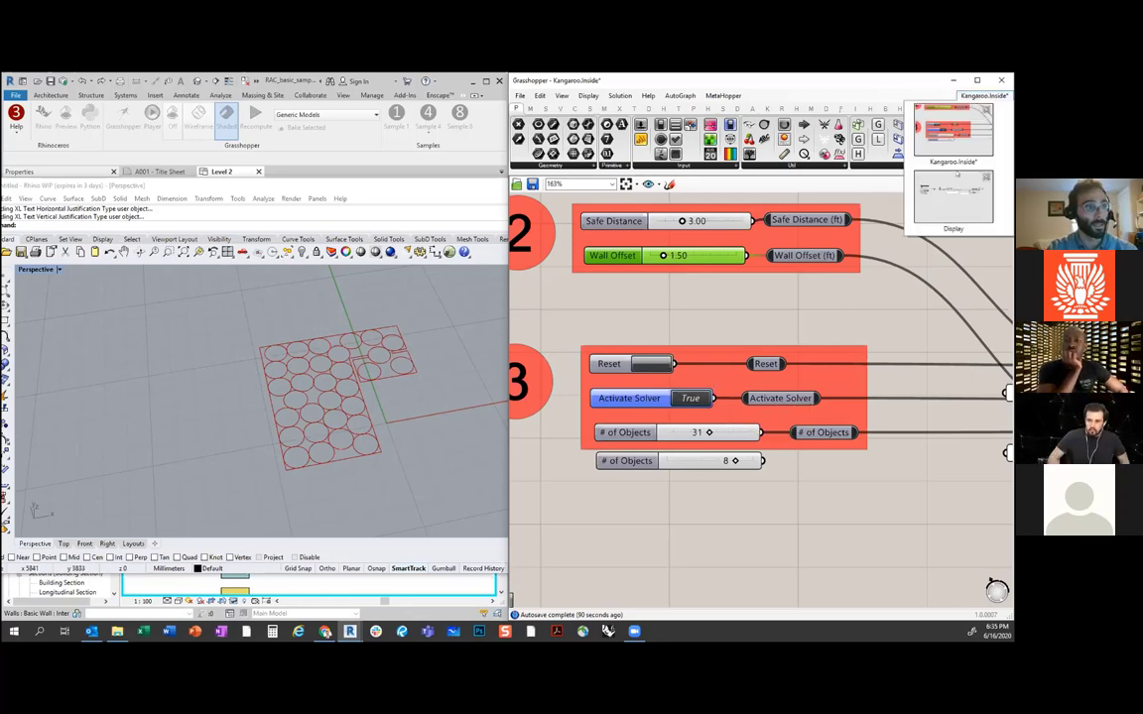
Step: Switch to the Display definition, bring the HUD Pie components into view, and activate Rhino
{"action": "left_click", "coordinate": [951, 206]}
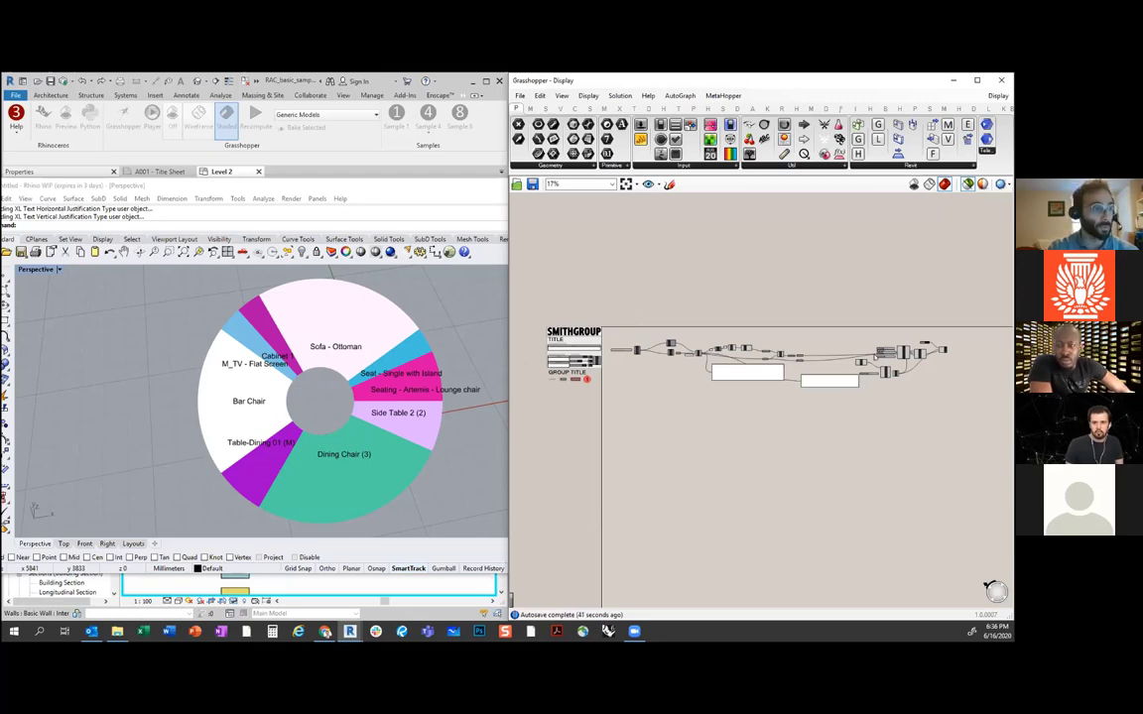
{"action": "scroll", "coordinate": [645, 394], "scroll_direction": "up", "scroll_amount": 5}
{"action": "right_click_drag", "start_coordinate": [872, 383], "coordinate": [676, 387]}
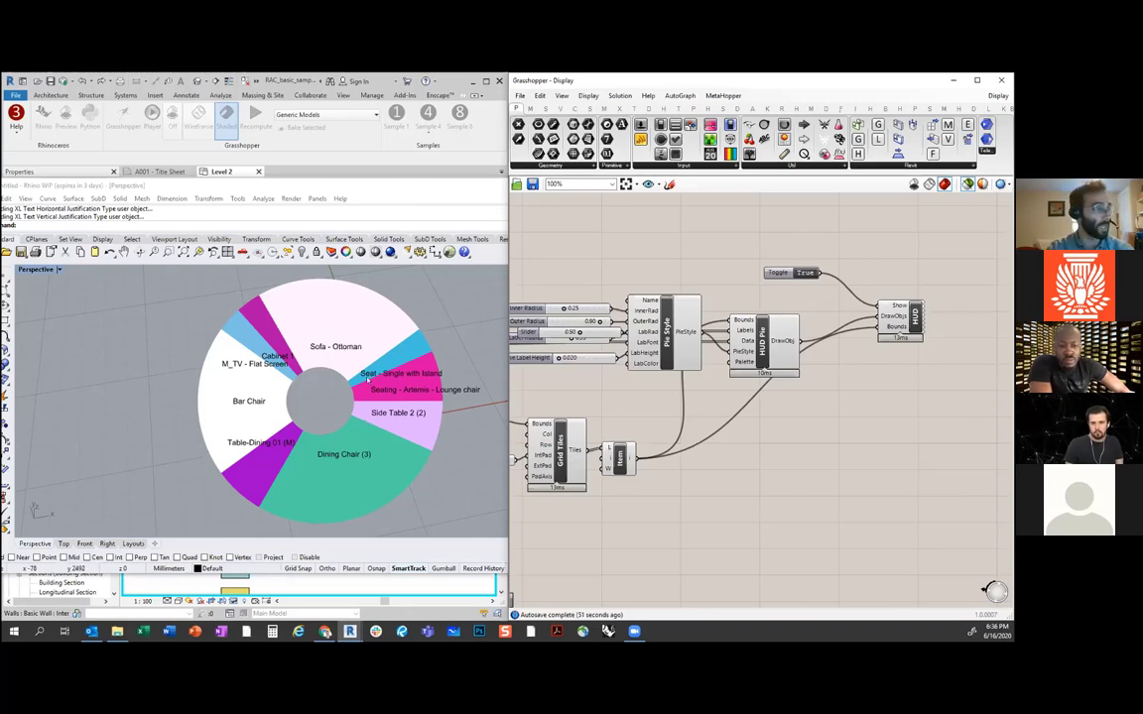
{"action": "left_click", "coordinate": [376, 180]}
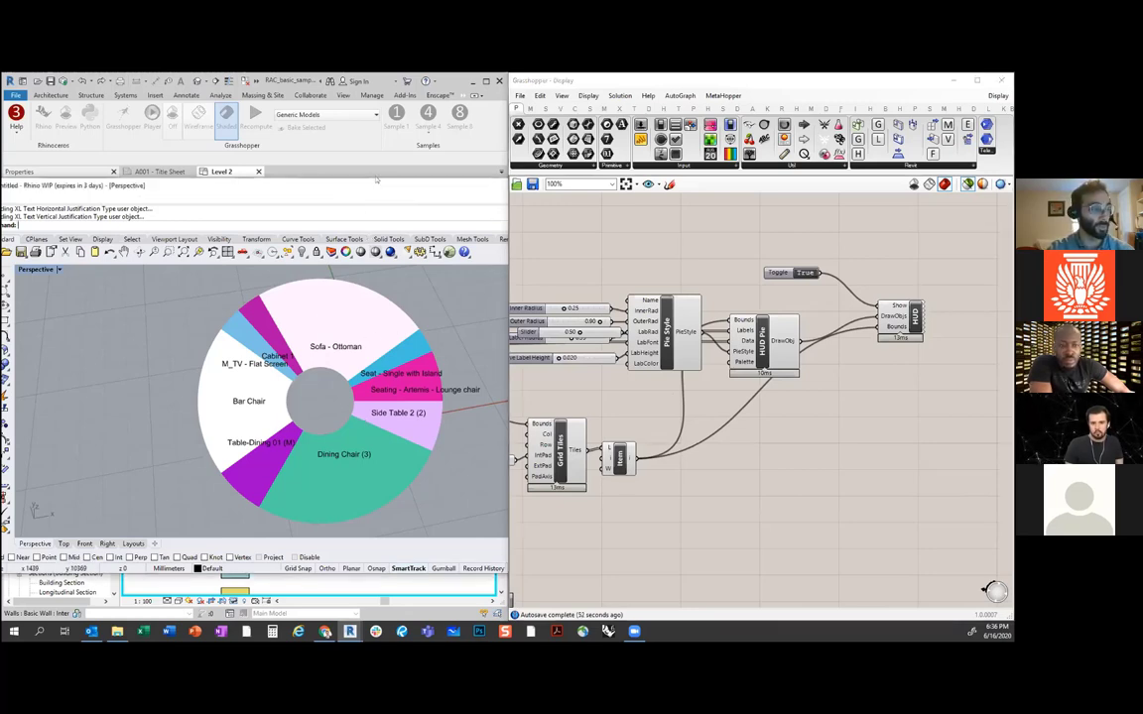
Step: Drag the Rhino window down-right off the left-half snap to reveal Revit's Level 2 plan
{"action": "left_click_drag", "start_coordinate": [376, 179], "coordinate": [358, 162]}
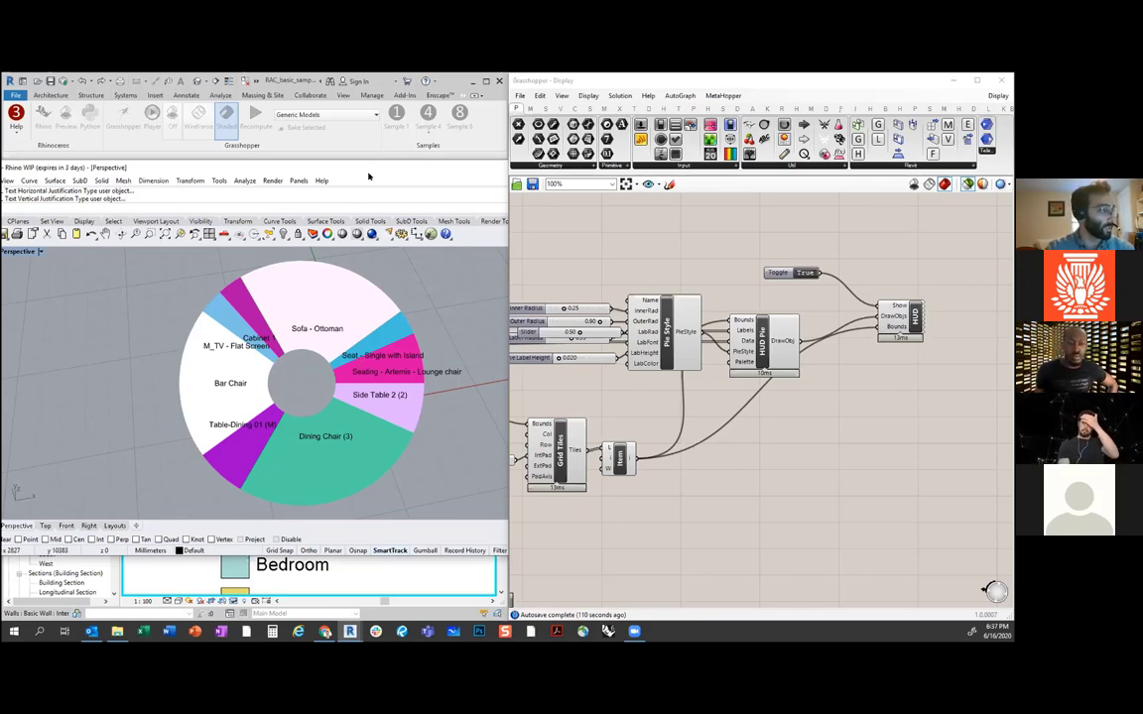
{"action": "left_click_drag", "start_coordinate": [368, 176], "coordinate": [422, 238]}
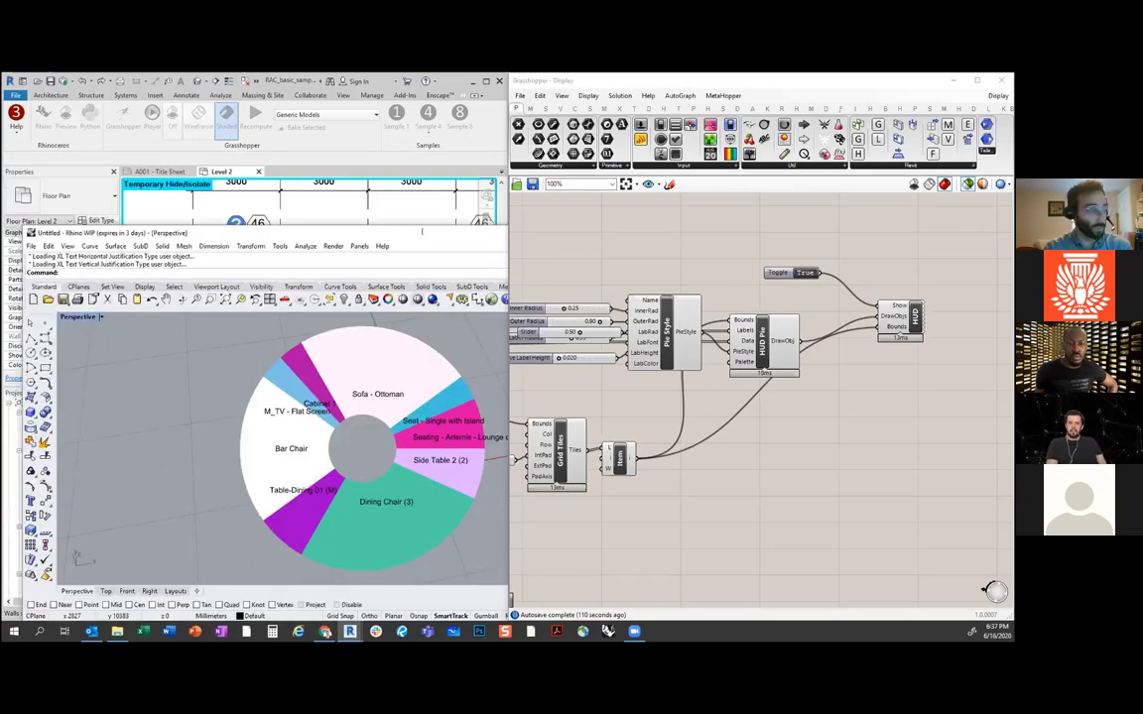
Step: Dock Rhino in the bottom-left quarter and open the Level 1 plan without saving
{"action": "key", "text": "super+Left"}
{"action": "left_click", "coordinate": [303, 76]}
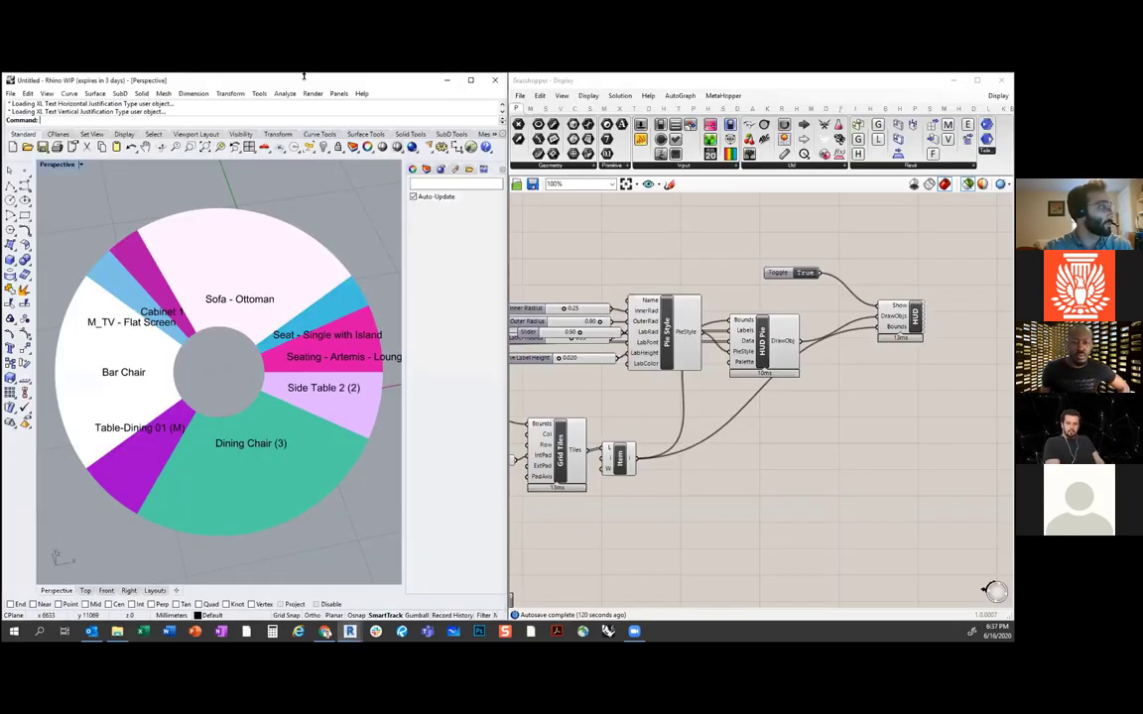
{"action": "key", "text": "super+Down"}
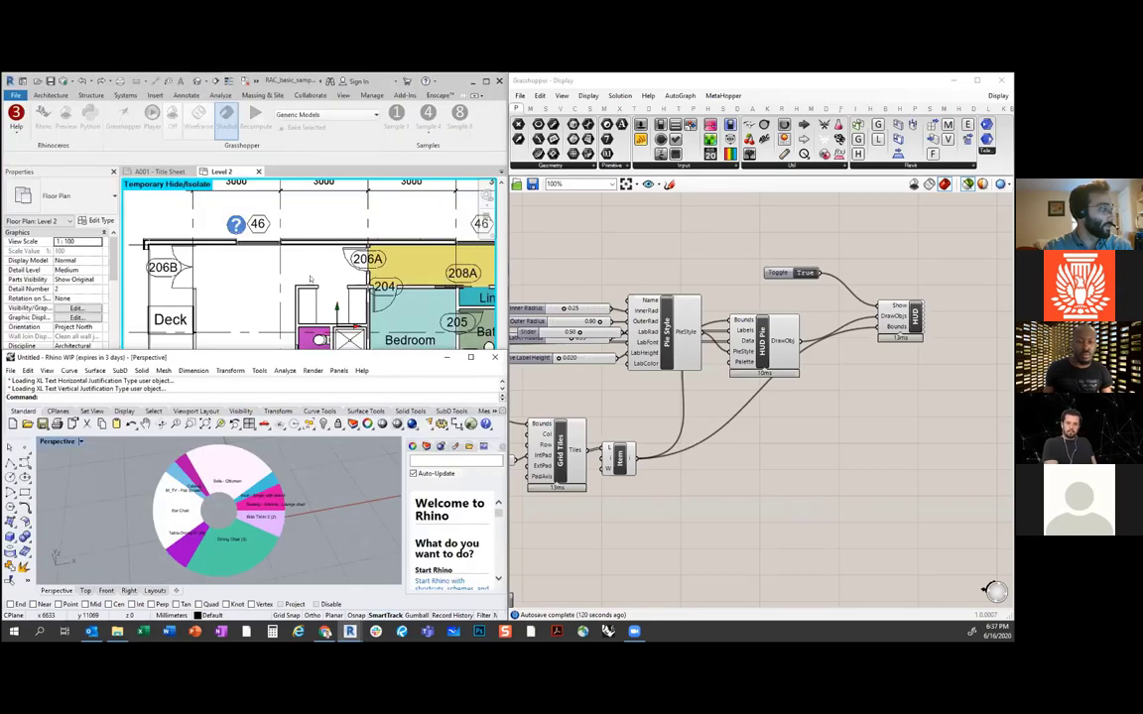
{"action": "scroll", "coordinate": [233, 281], "scroll_direction": "down", "scroll_amount": 5}
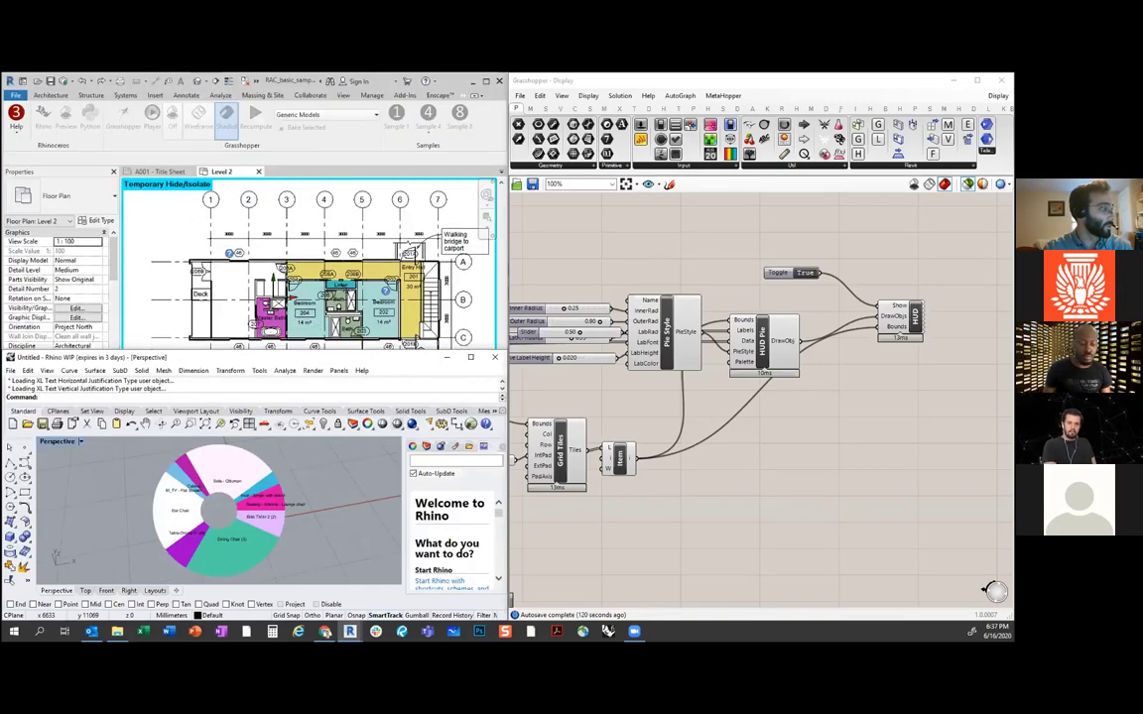
{"action": "key", "text": "super+Up"}
{"action": "double_click", "coordinate": [48, 421]}
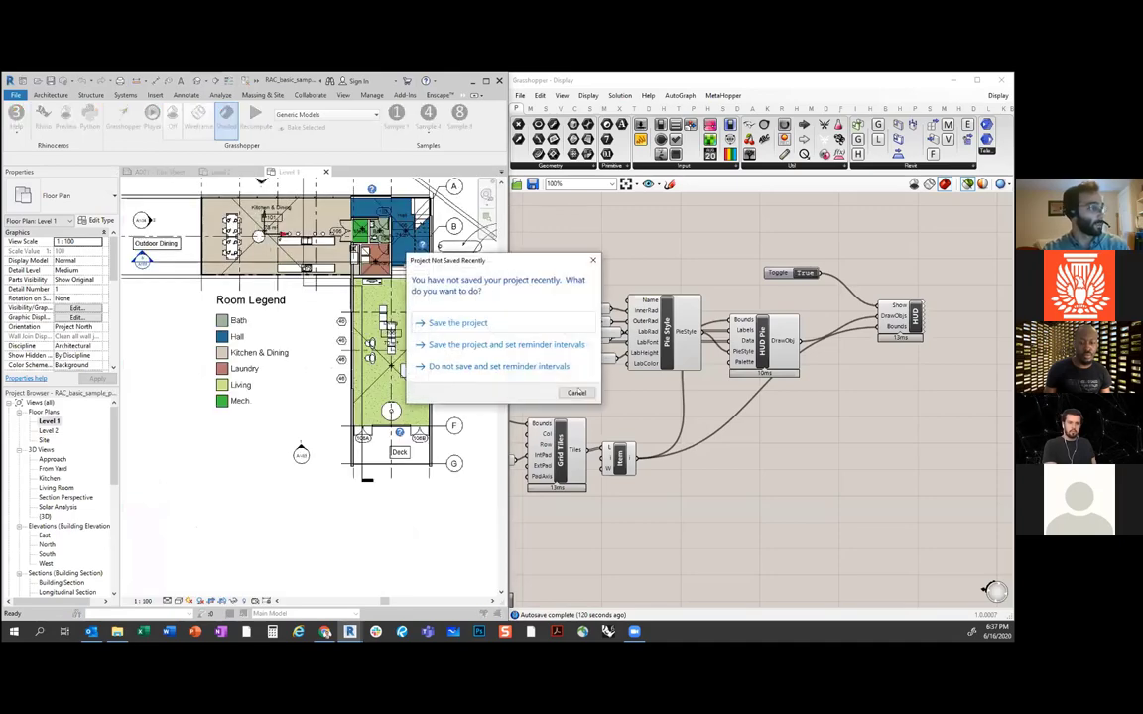
{"action": "left_click", "coordinate": [491, 327]}
Step: Copy the four kitchen dining chairs to a new spot further right
{"action": "scroll", "coordinate": [234, 238], "scroll_direction": "up", "scroll_amount": 5}
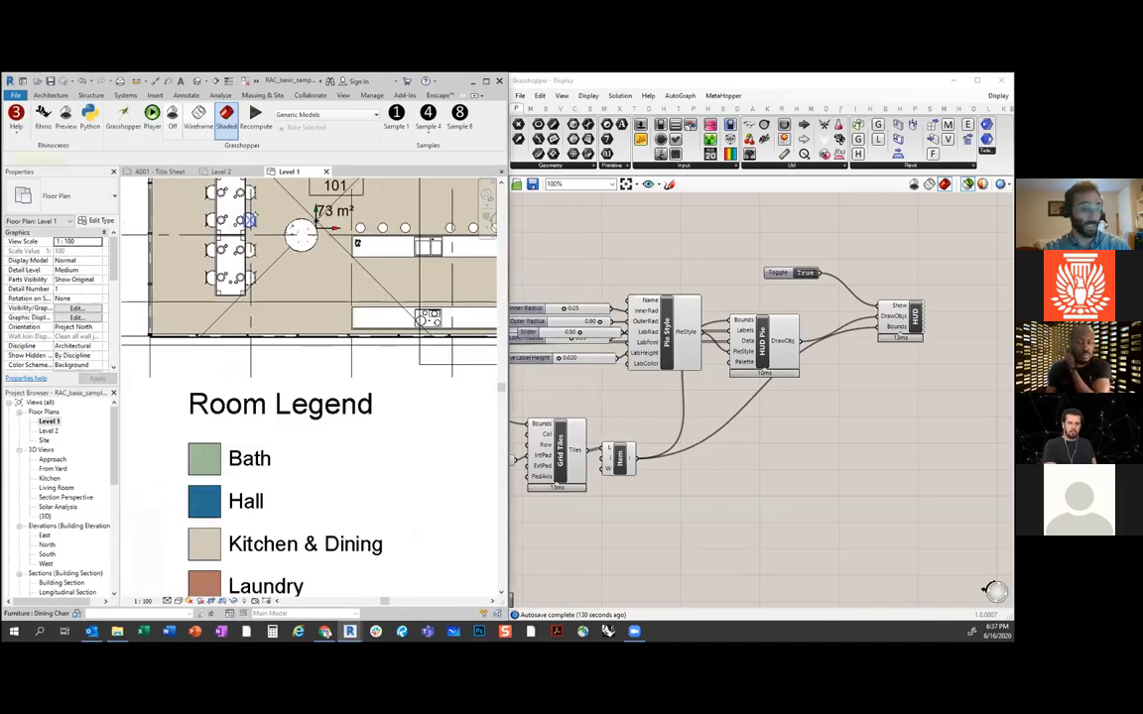
{"action": "left_click", "coordinate": [248, 193]}
{"action": "left_click_drag", "start_coordinate": [230, 173], "coordinate": [230, 282]}
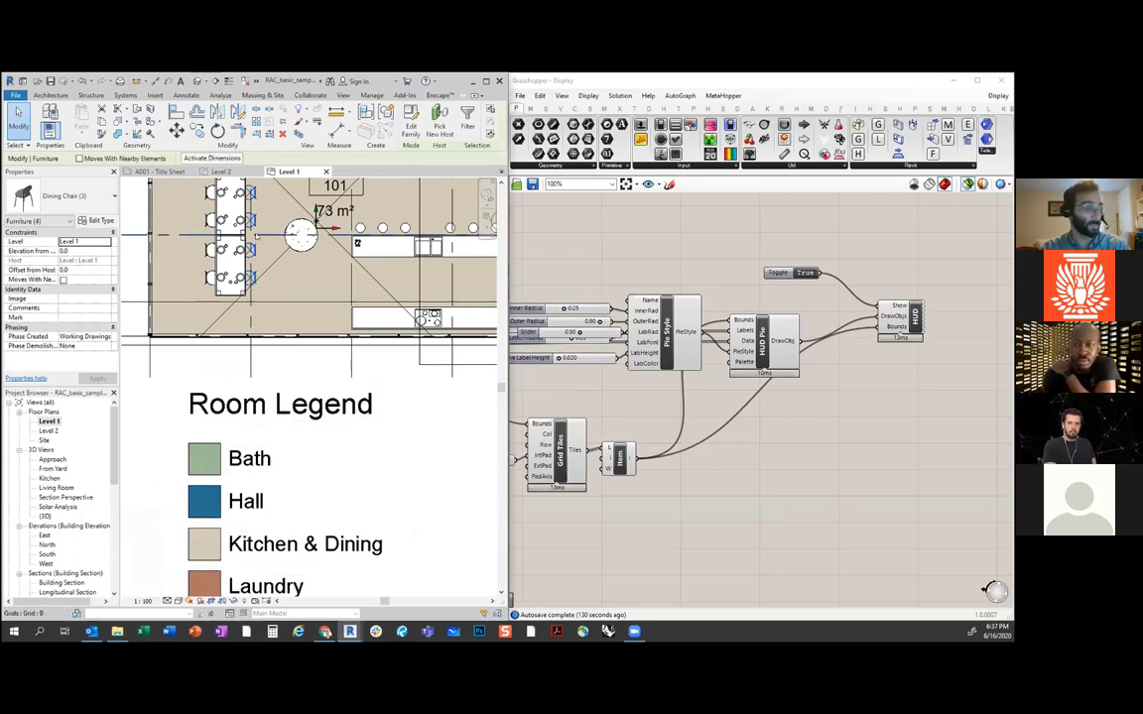
{"action": "left_click_drag", "start_coordinate": [227, 195], "coordinate": [321, 203], "text": "ctrl"}
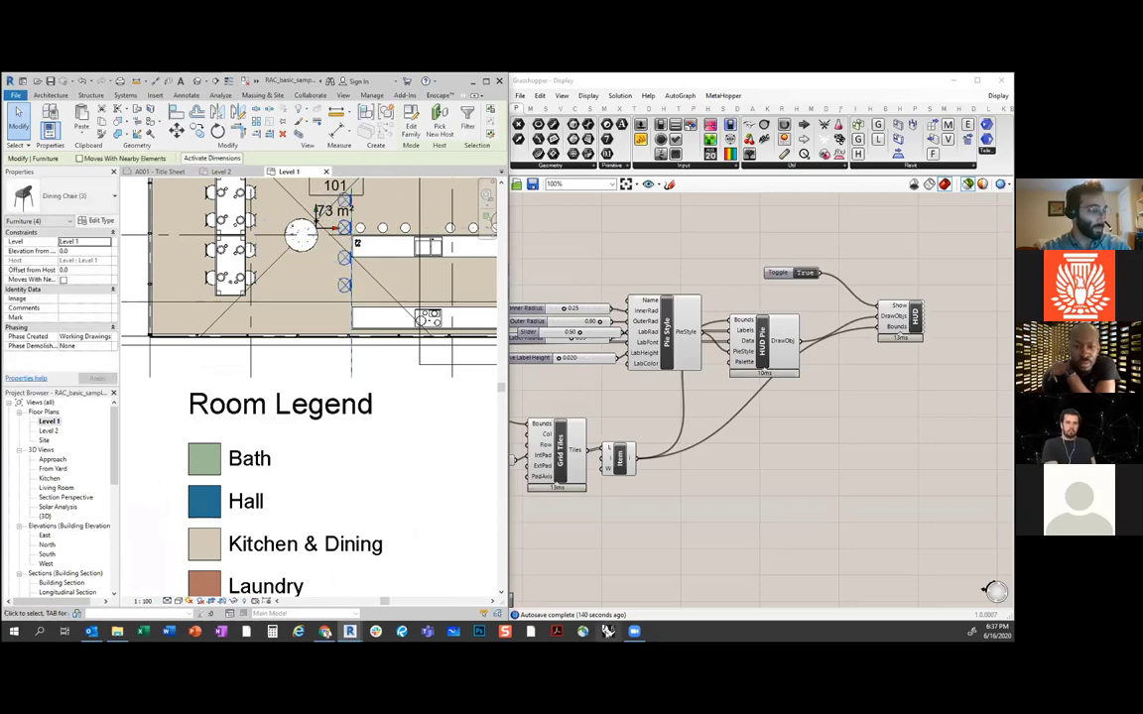
{"action": "mouse_move", "coordinate": [350, 631]}
{"action": "left_click", "coordinate": [377, 574]}
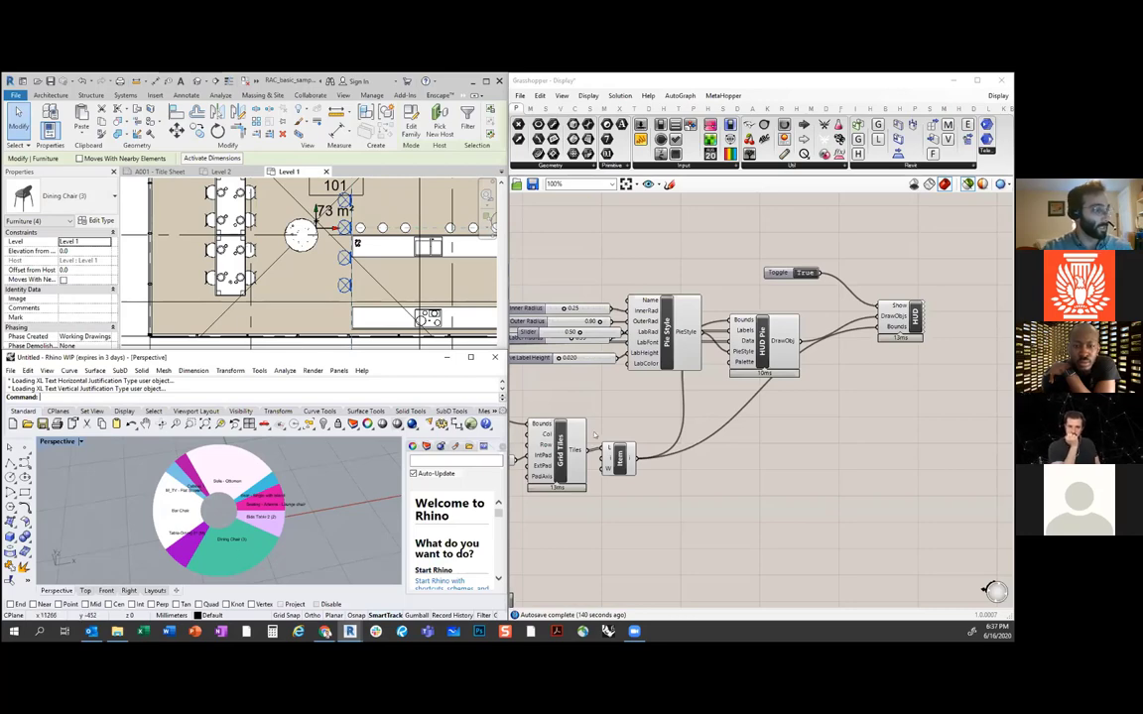
Step: Recompute the Grasshopper definition so the pie chart includes the copied dining chairs
{"action": "left_click", "coordinate": [628, 398]}
{"action": "scroll", "coordinate": [628, 398], "scroll_direction": "down", "scroll_amount": 1}
{"action": "scroll", "coordinate": [628, 398], "scroll_direction": "down", "scroll_amount": 6}
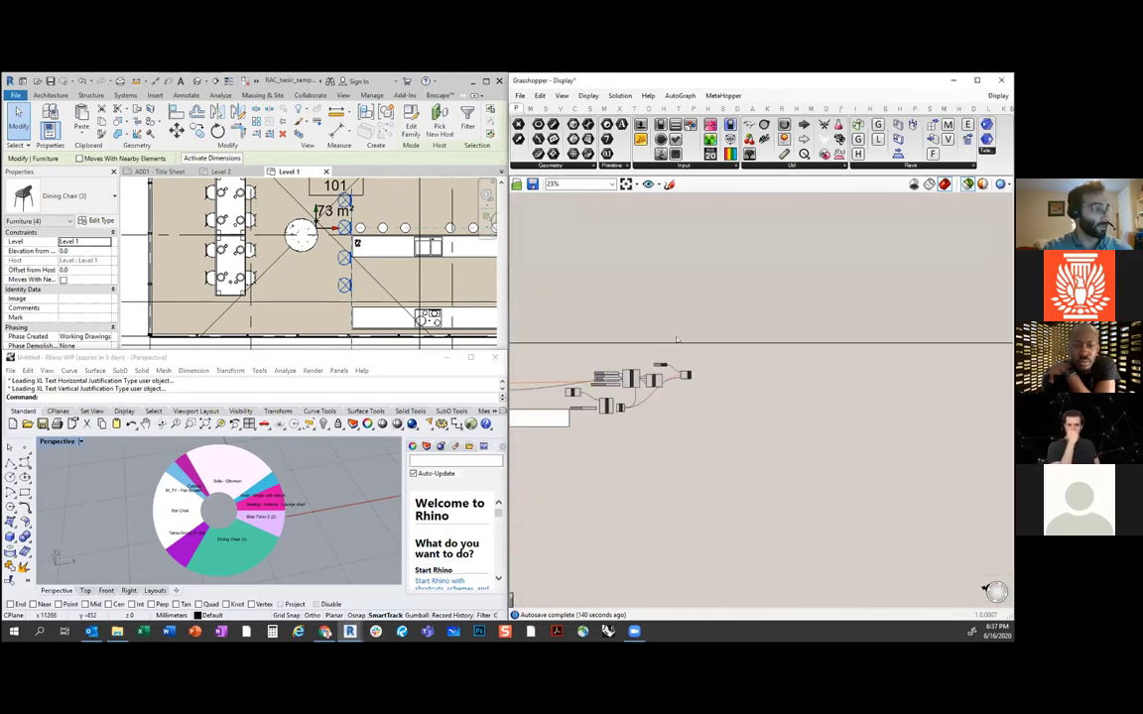
{"action": "scroll", "coordinate": [761, 367], "scroll_direction": "up", "scroll_amount": 2}
{"action": "scroll", "coordinate": [761, 366], "scroll_direction": "up", "scroll_amount": 6}
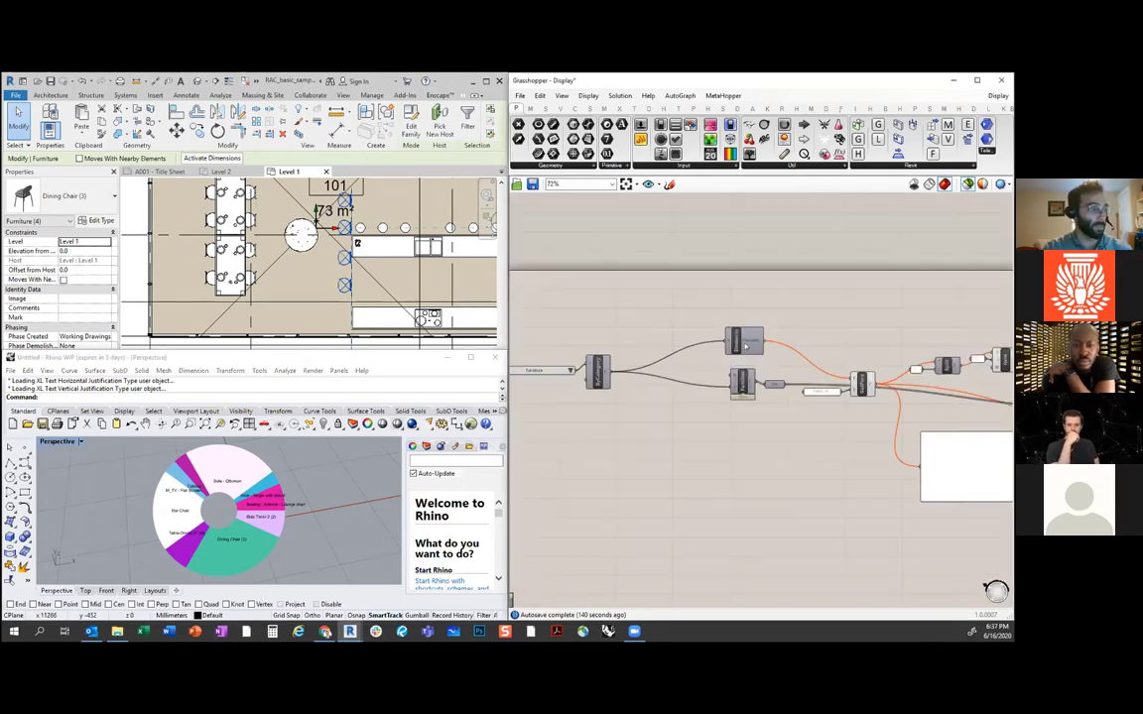
{"action": "middle_click", "coordinate": [746, 344]}
{"action": "left_click", "coordinate": [692, 305]}
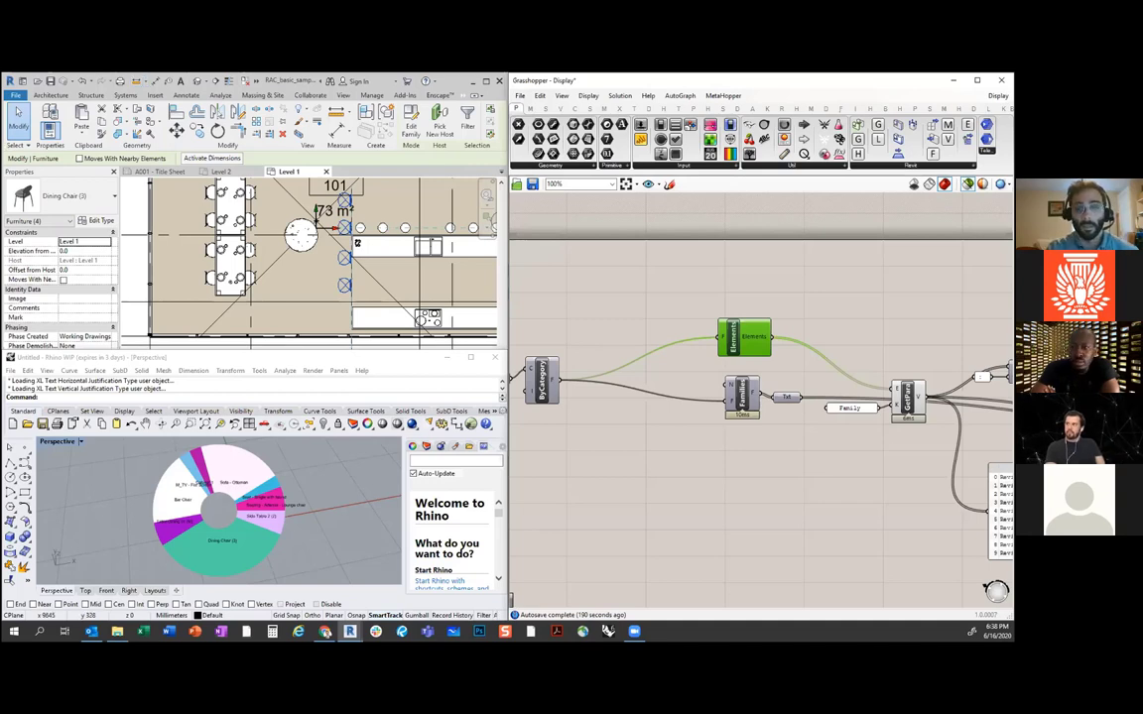
{"action": "left_click", "coordinate": [821, 467]}
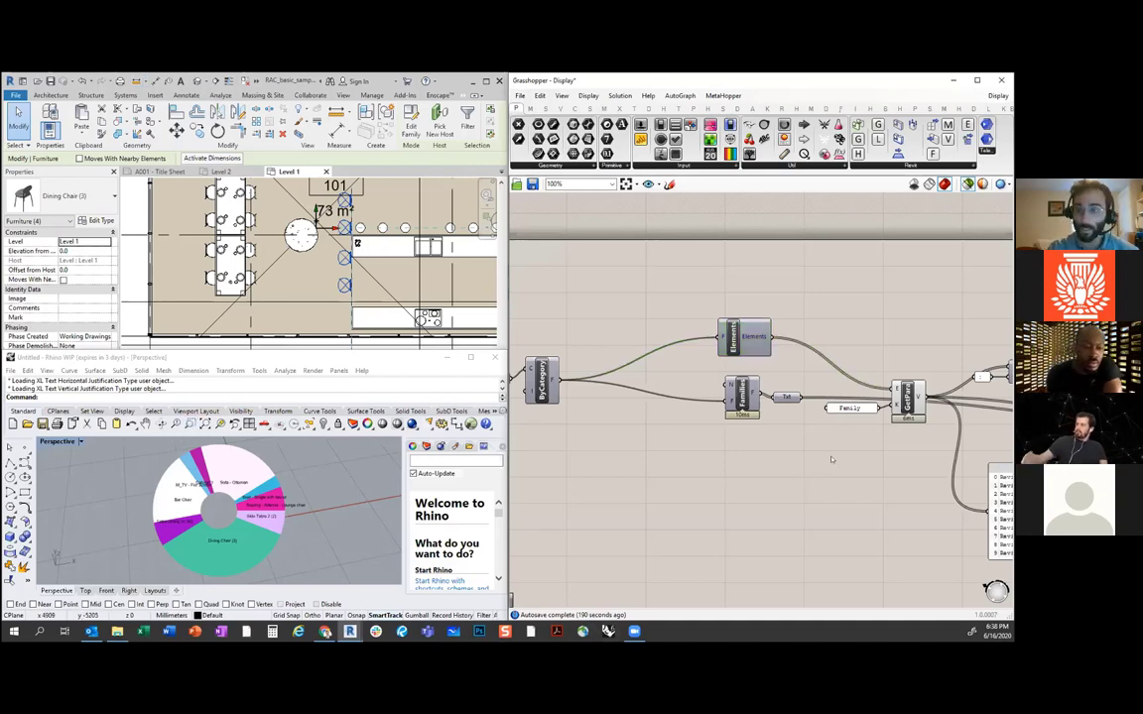